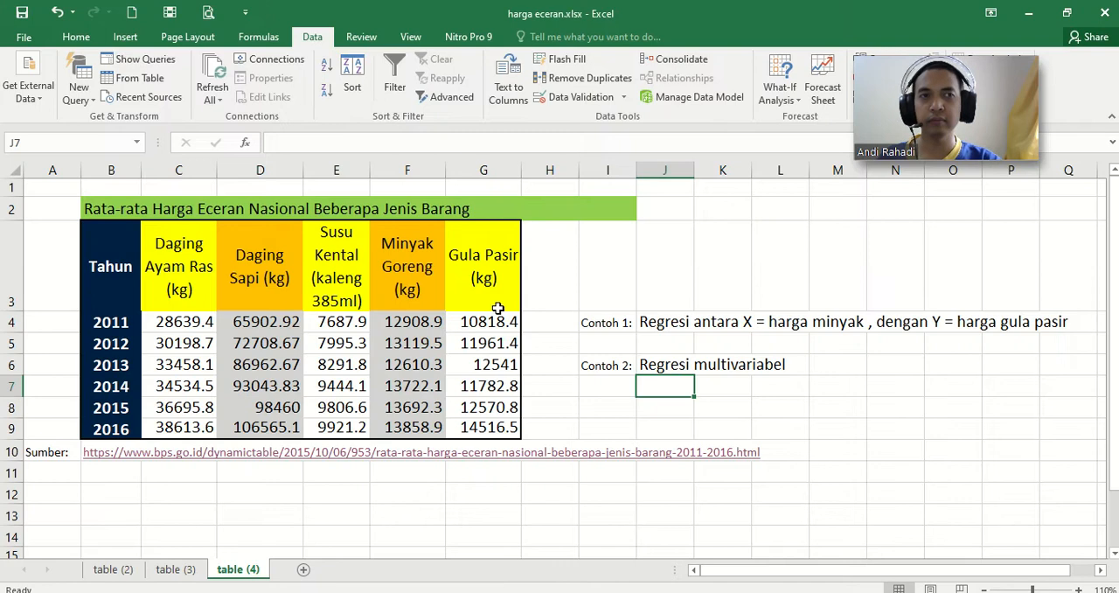
drag(983, 85, 934, 190)
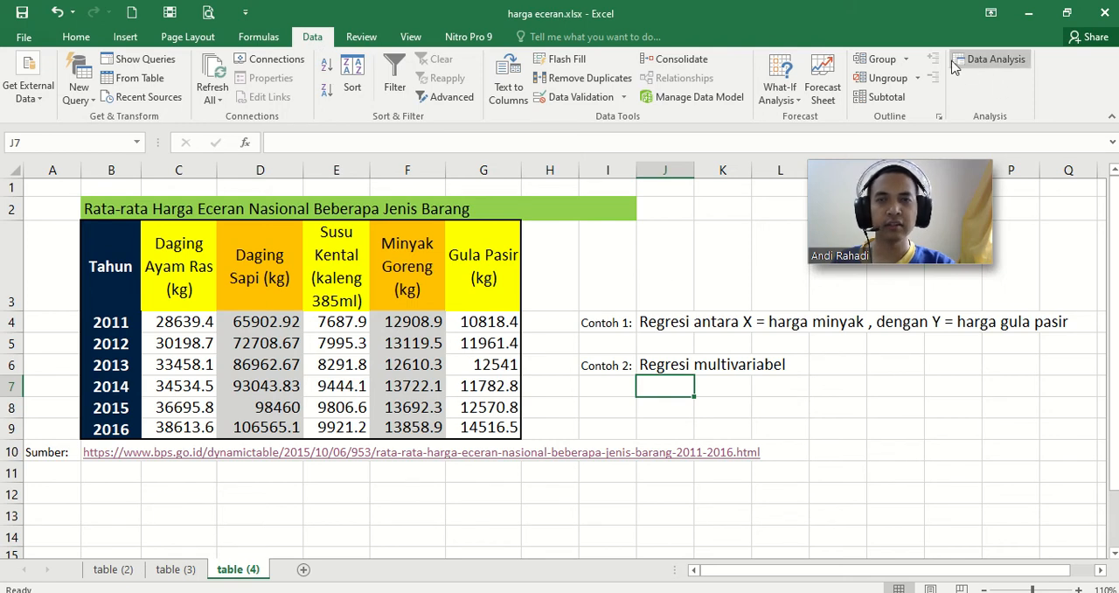
click(24, 38)
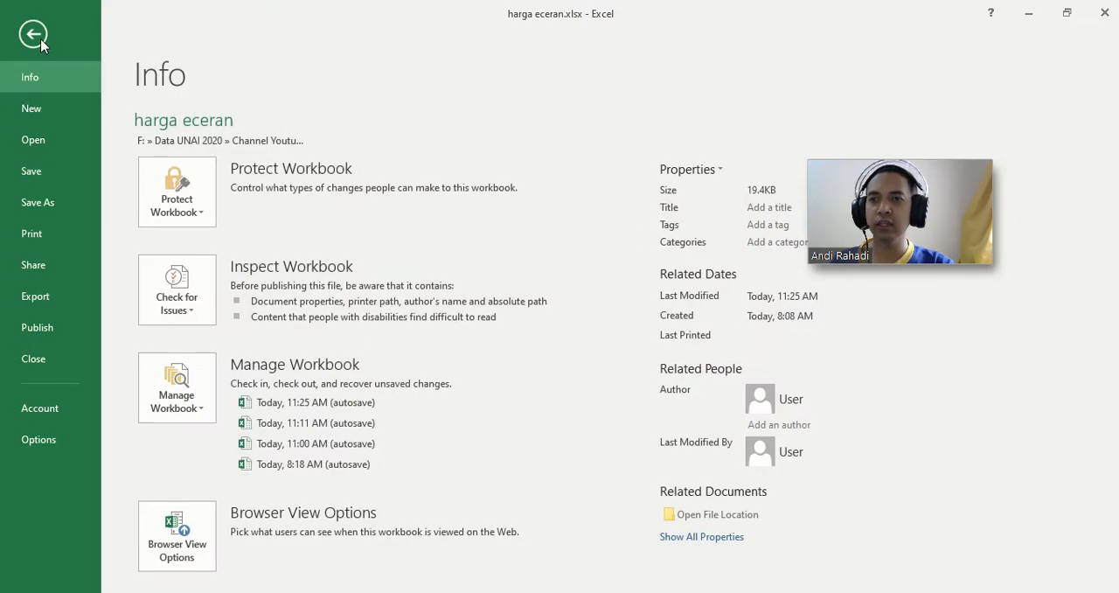
click(31, 36)
click(125, 36)
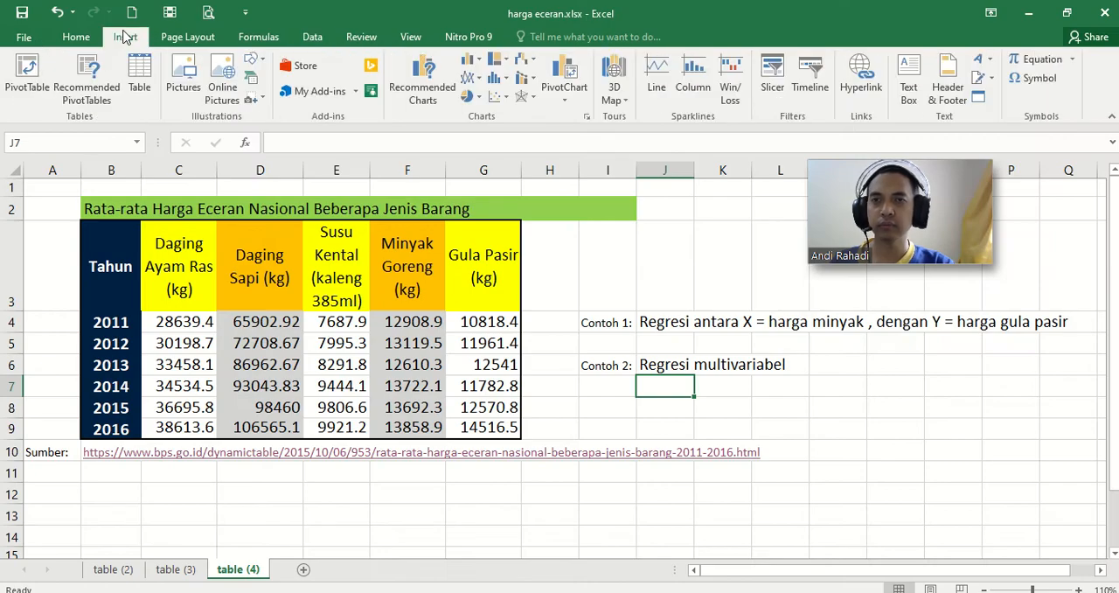
click(355, 91)
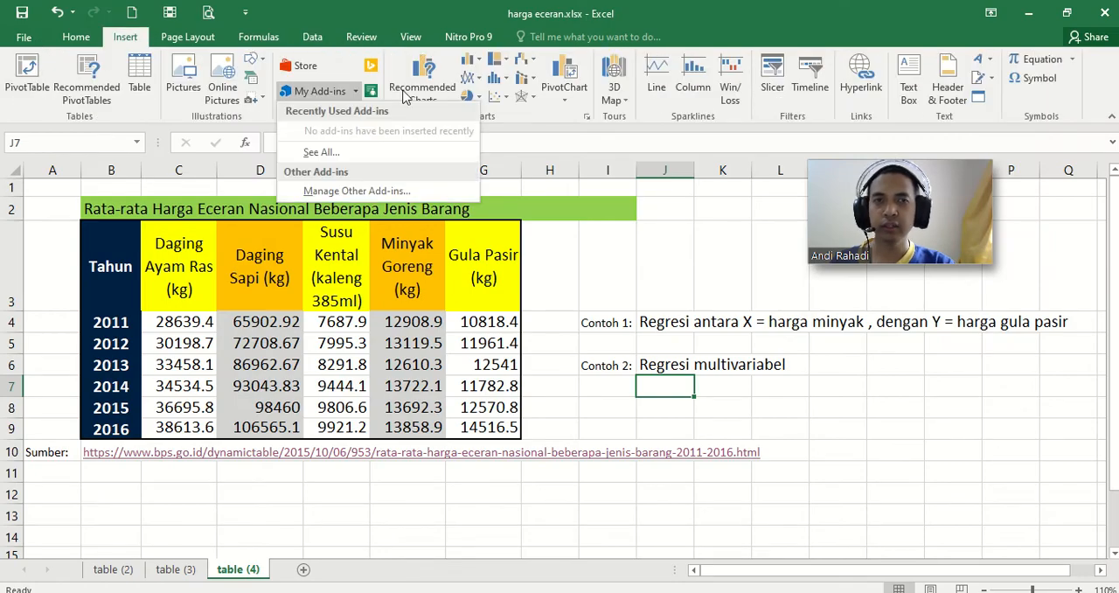
click(320, 39)
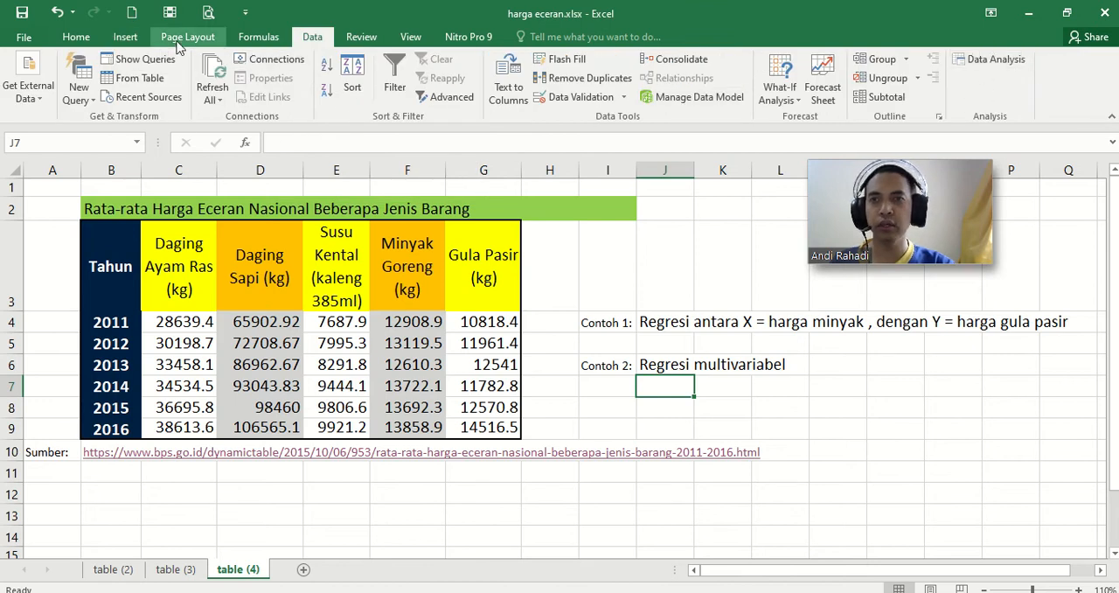
Step: Disable the Analysis ToolPak add-in among the Excel add-ins and check the data analysis commands
click(126, 39)
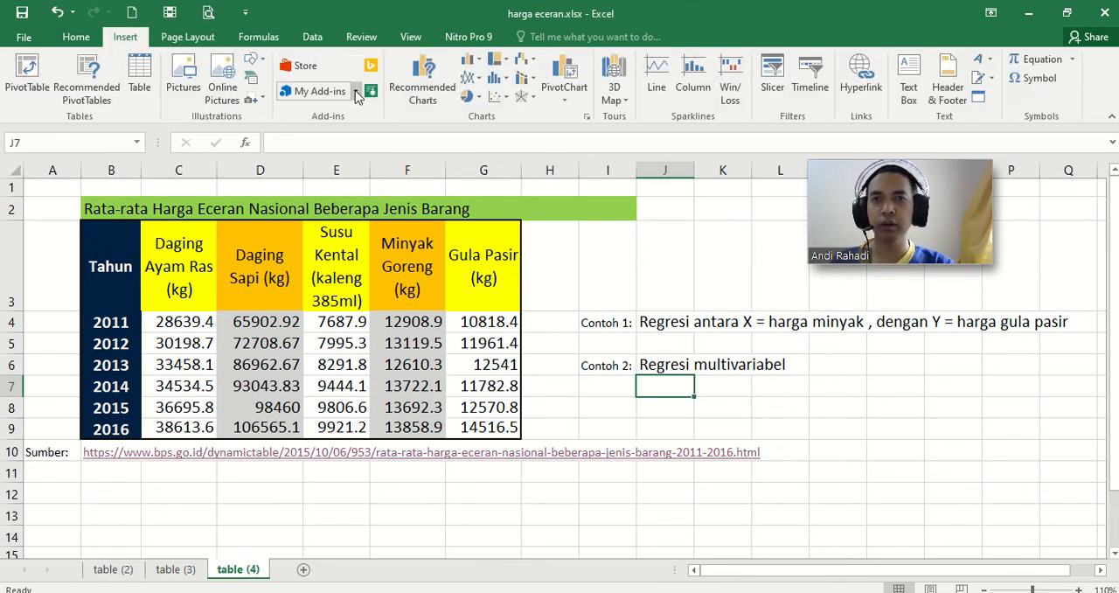
click(356, 93)
click(356, 192)
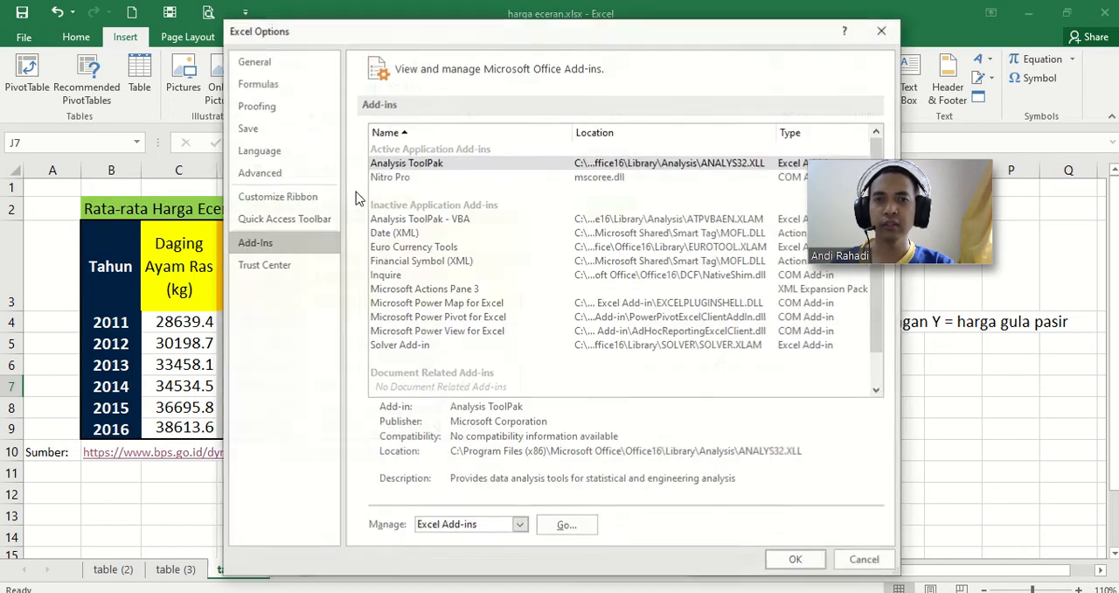
click(566, 524)
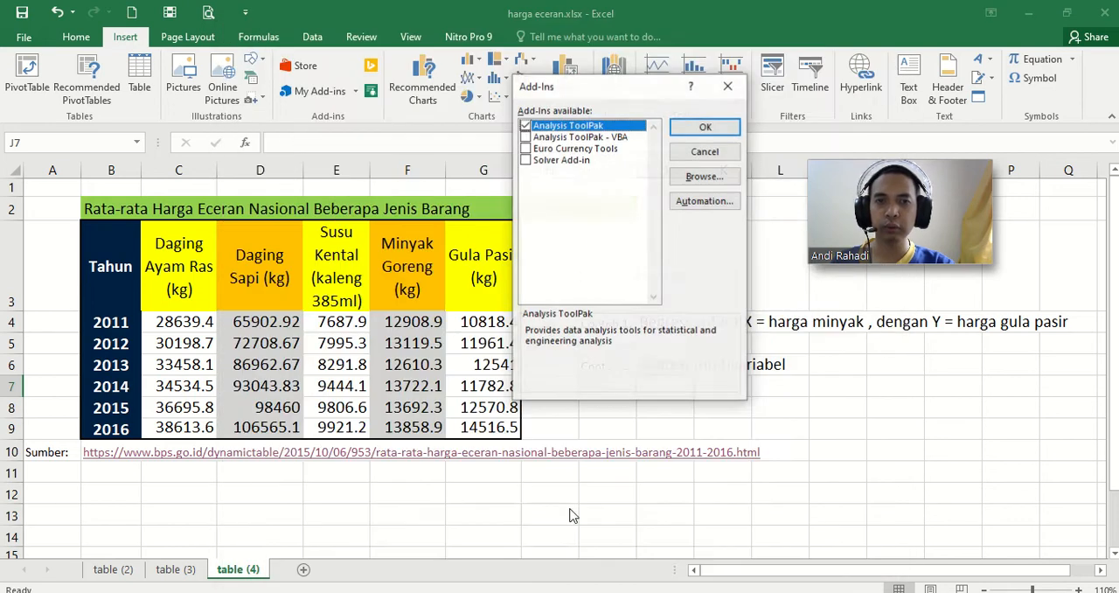
click(705, 128)
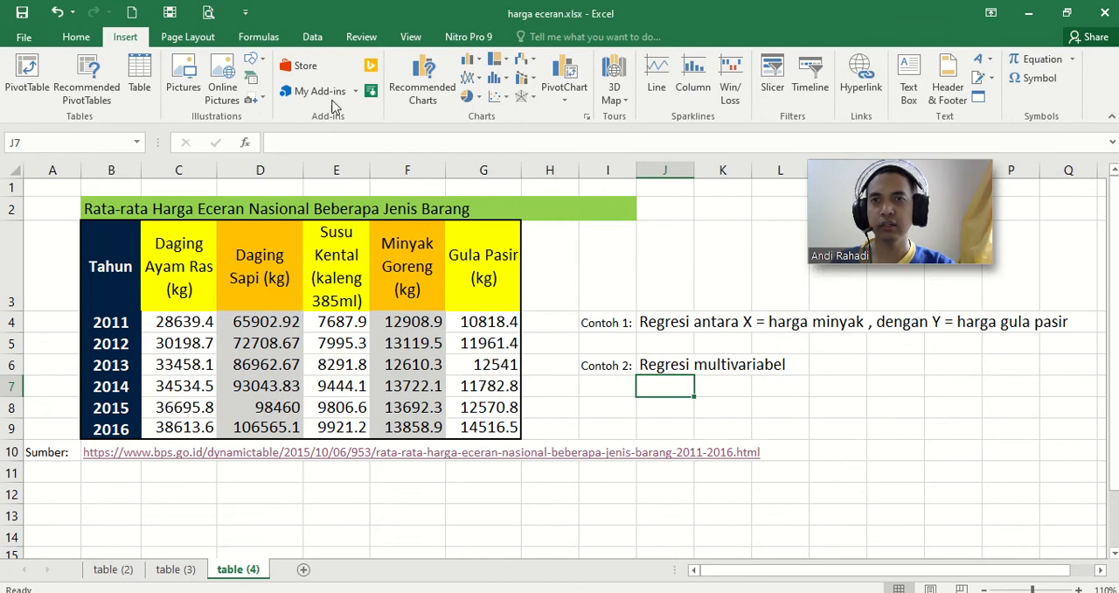
click(312, 38)
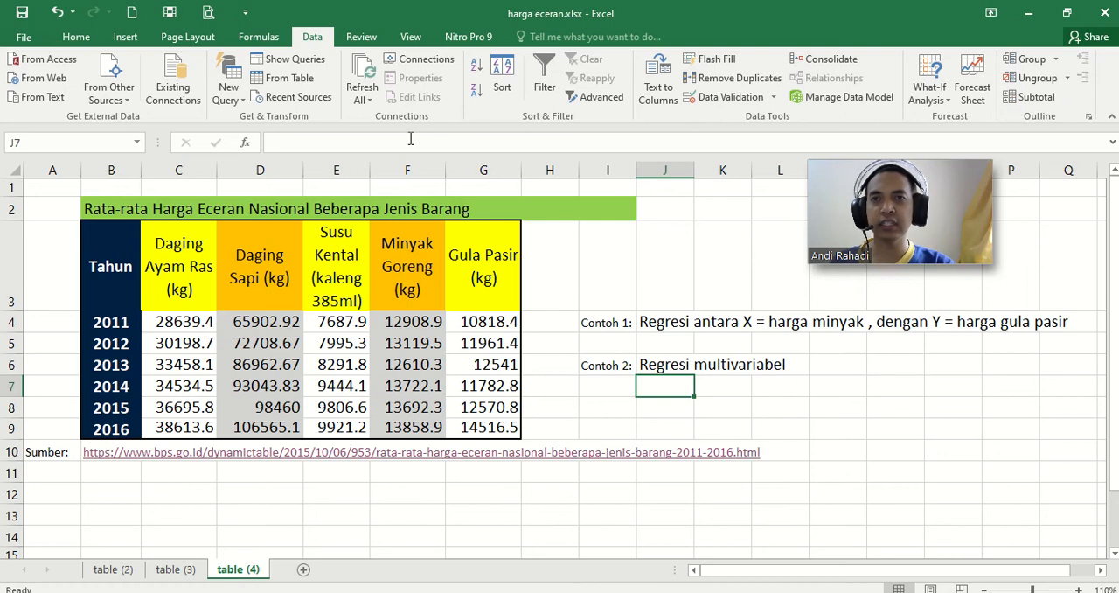
click(125, 37)
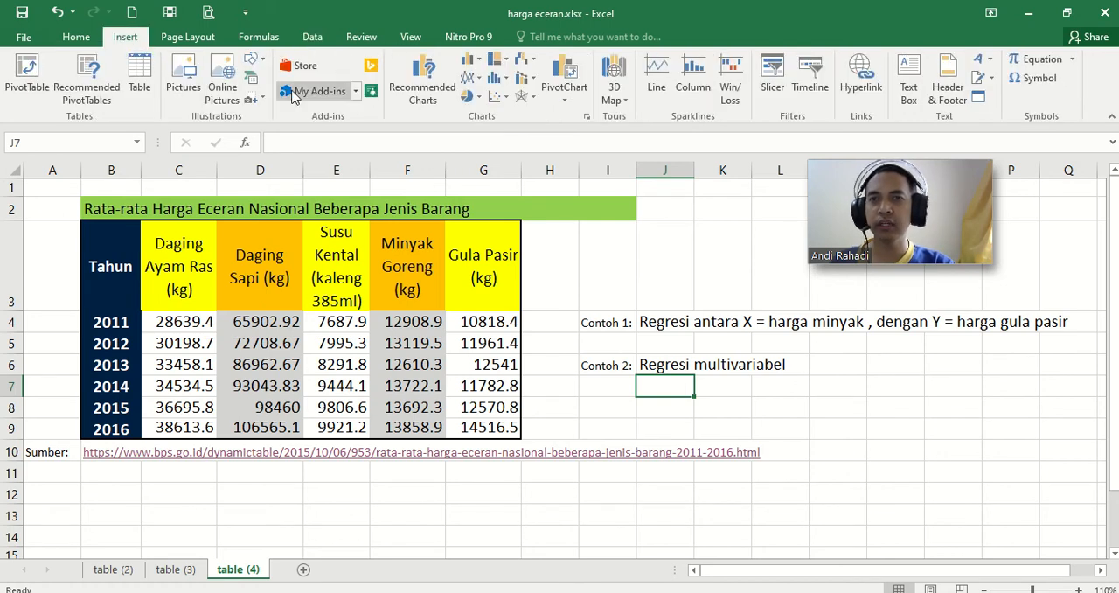
click(357, 91)
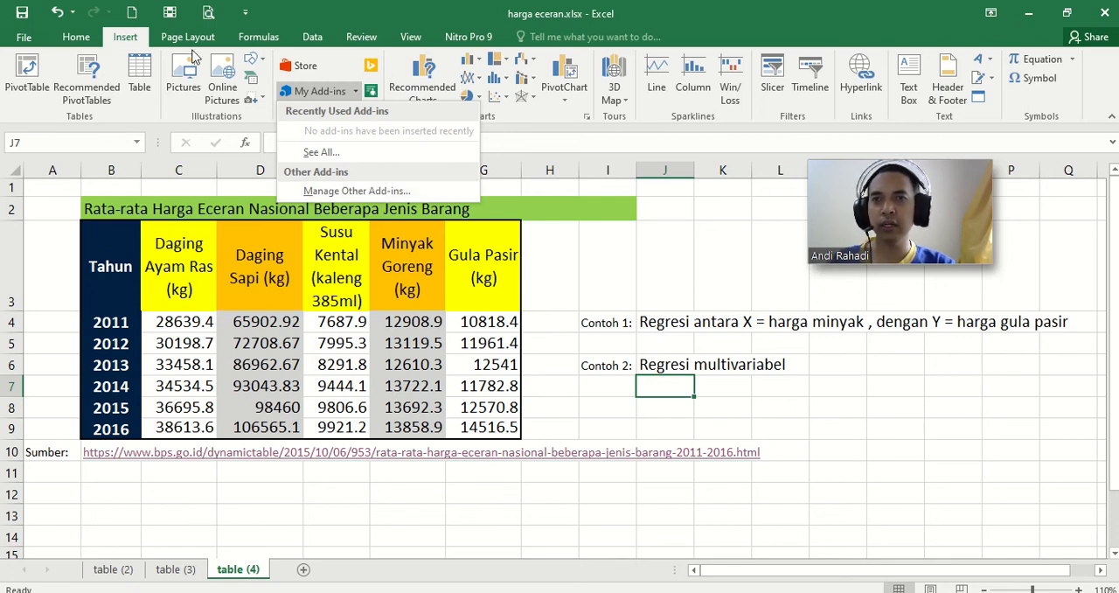
click(138, 41)
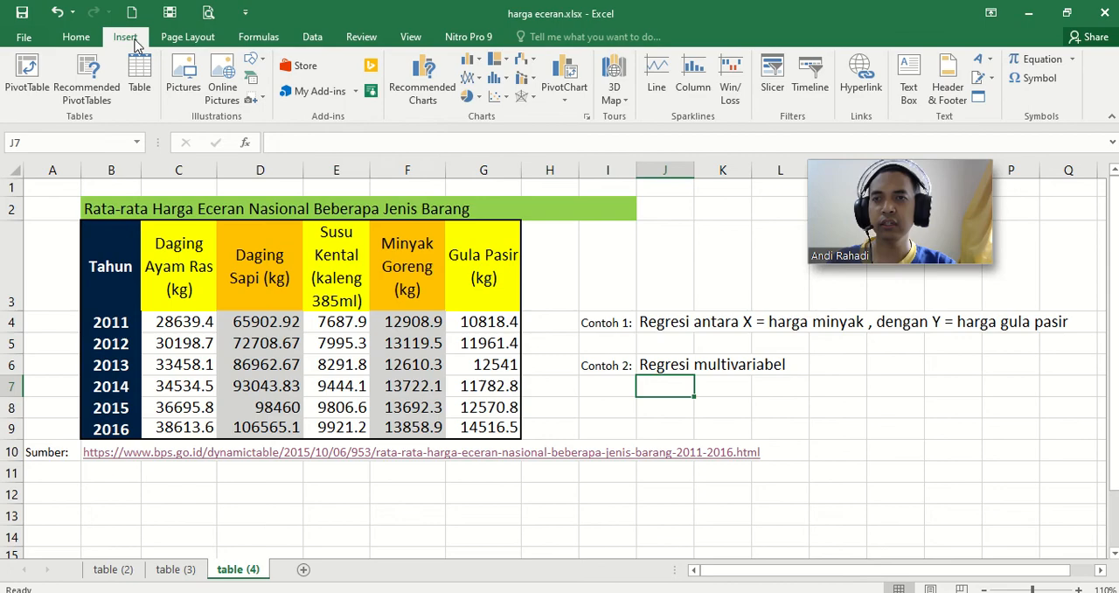
click(27, 38)
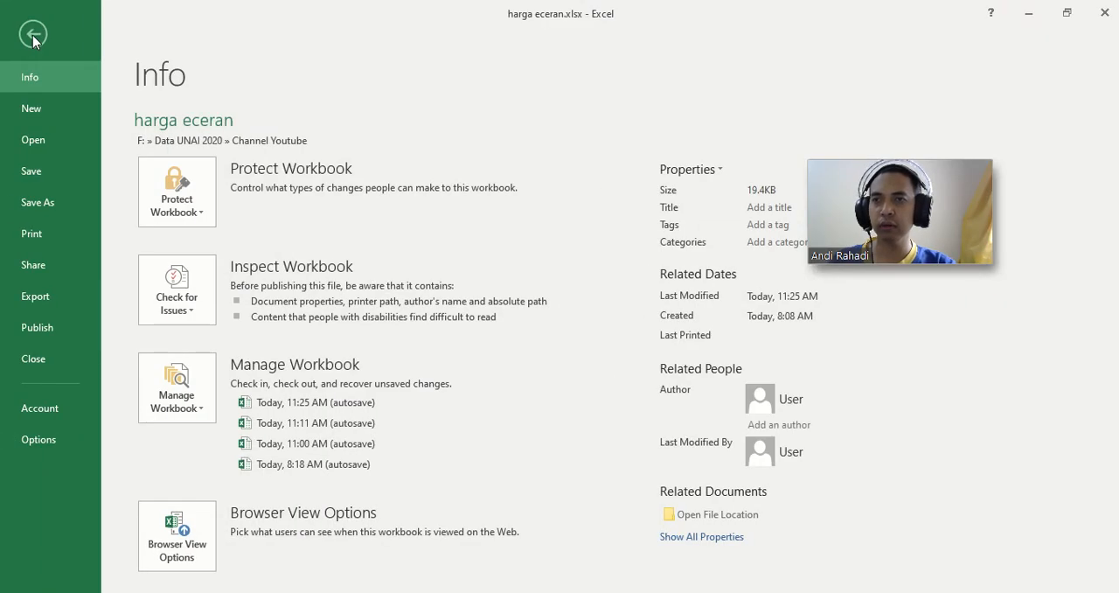
click(33, 37)
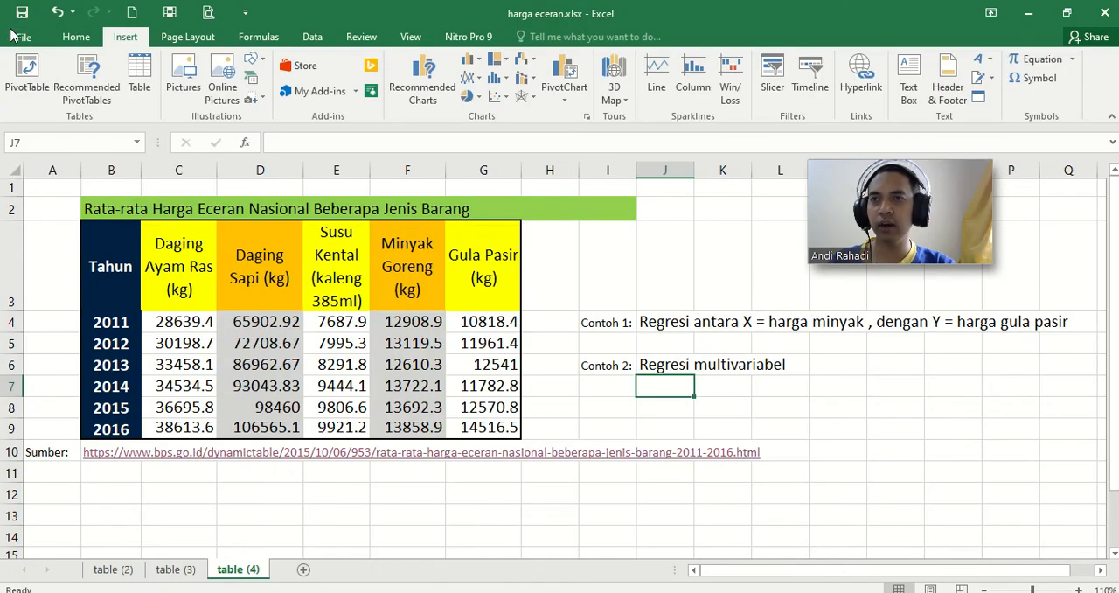
Step: Enable the Analysis ToolPak add-in through the Excel options and show the data analysis commands
click(19, 37)
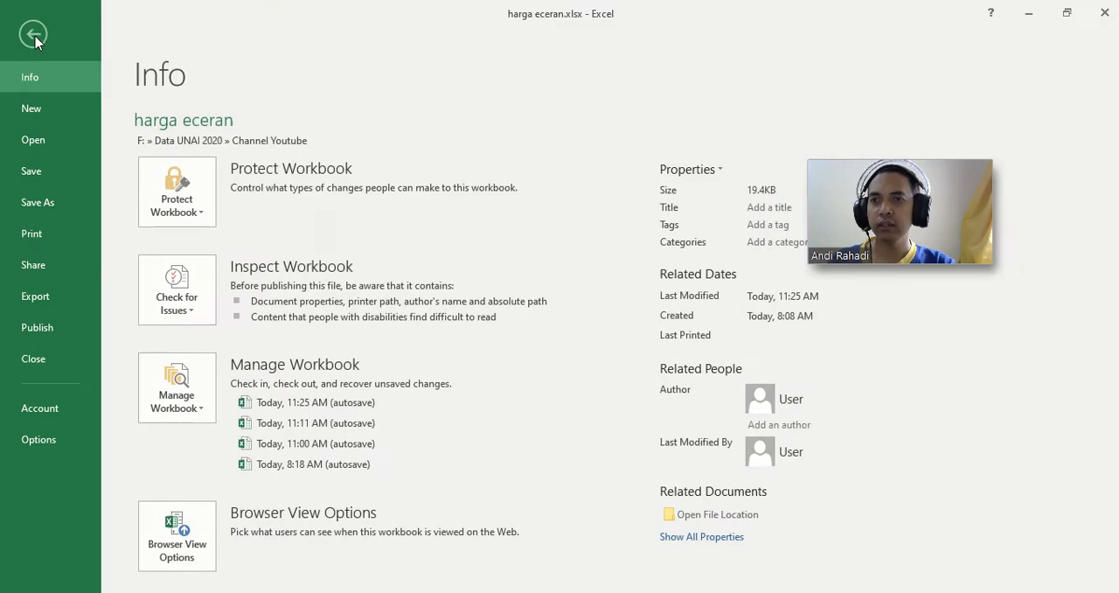
click(38, 439)
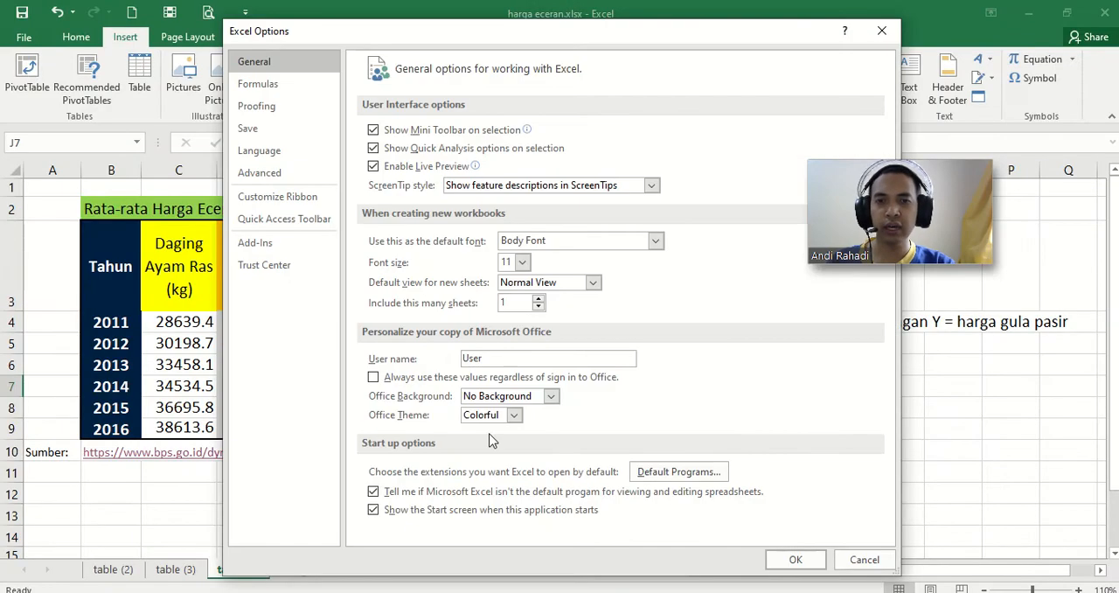
click(263, 247)
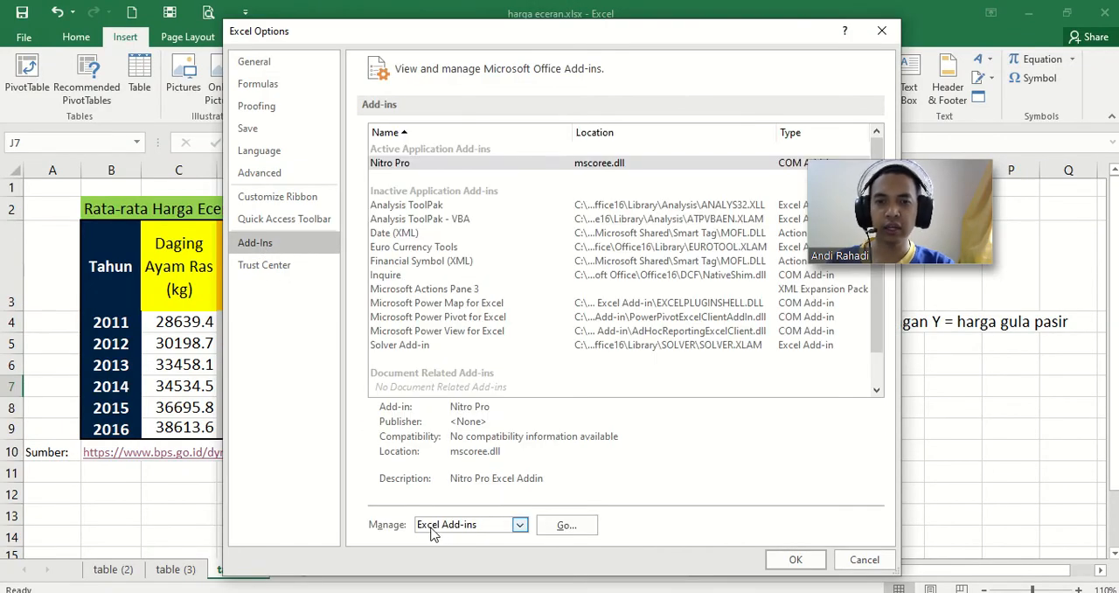
click(566, 526)
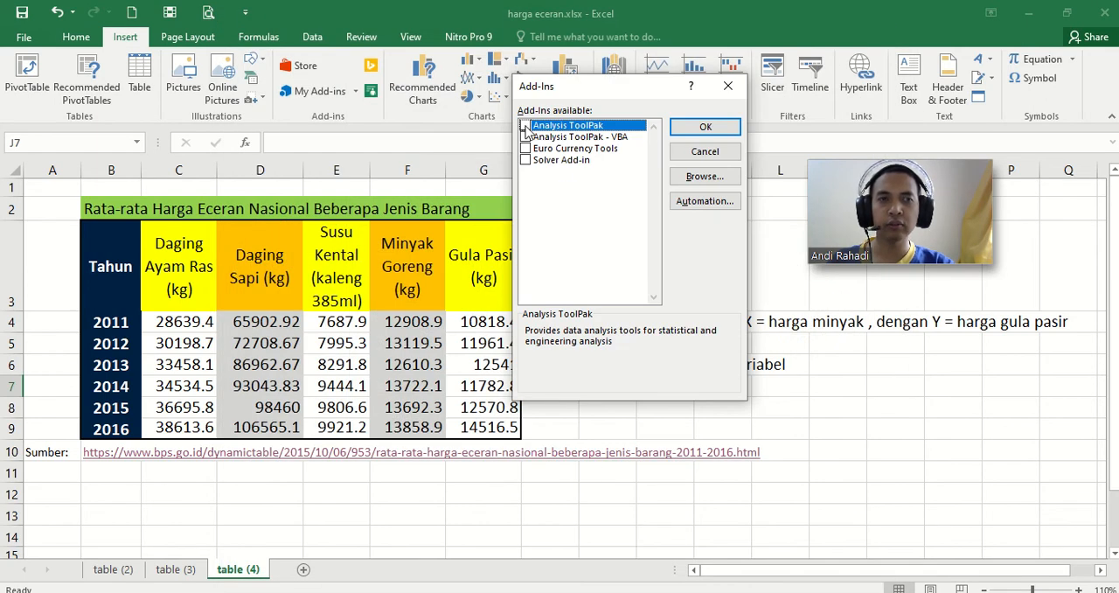
click(700, 131)
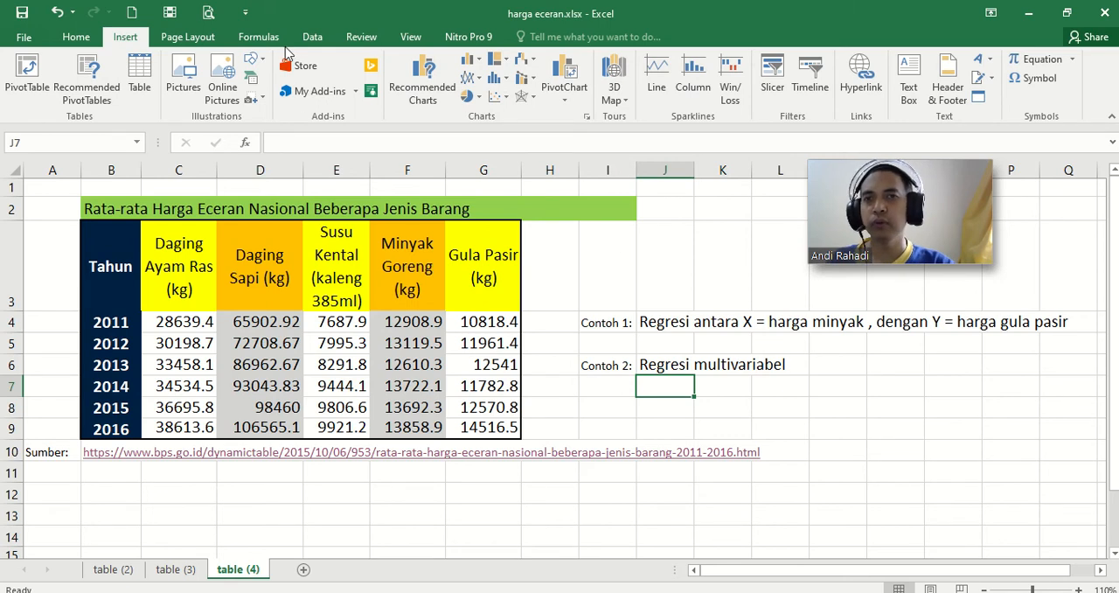
click(312, 38)
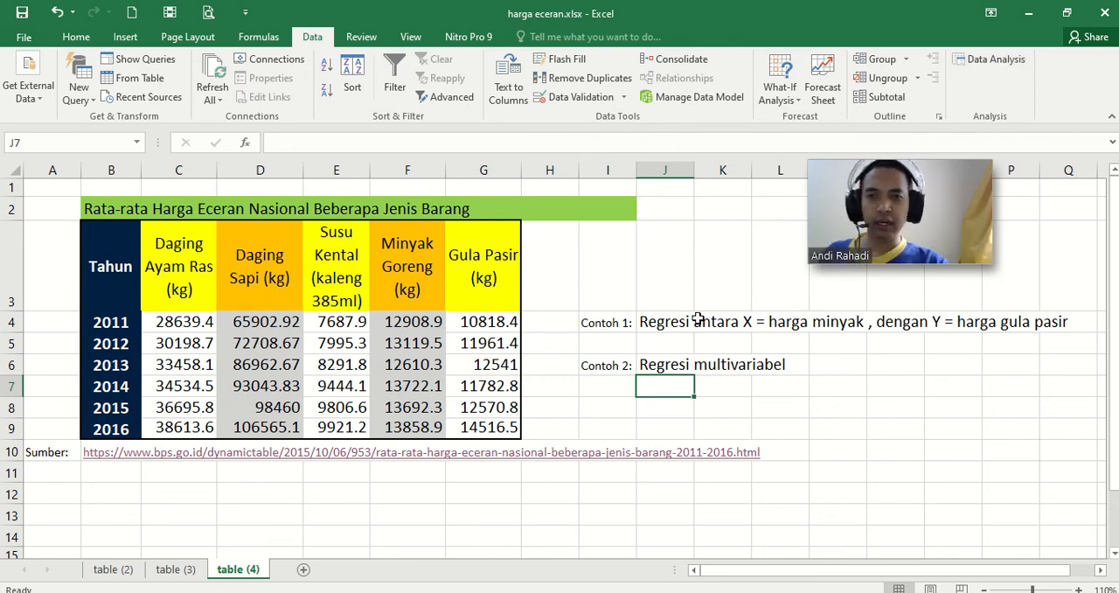
Step: Start a Correlation analysis from the Data Analysis tools on the table (3) sheet, keeping the price table in view
click(185, 569)
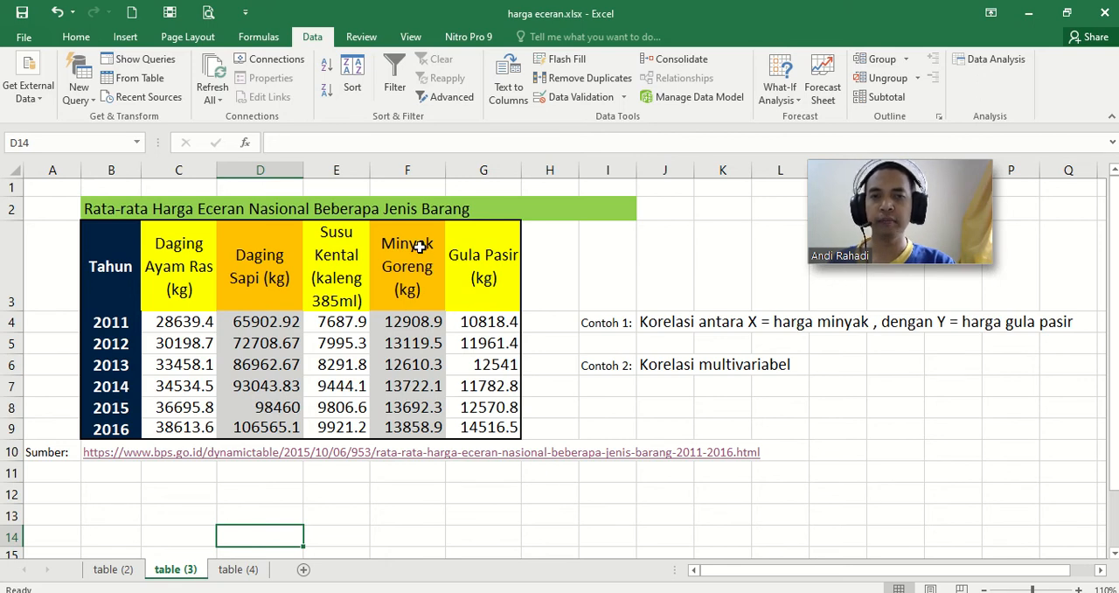
click(991, 60)
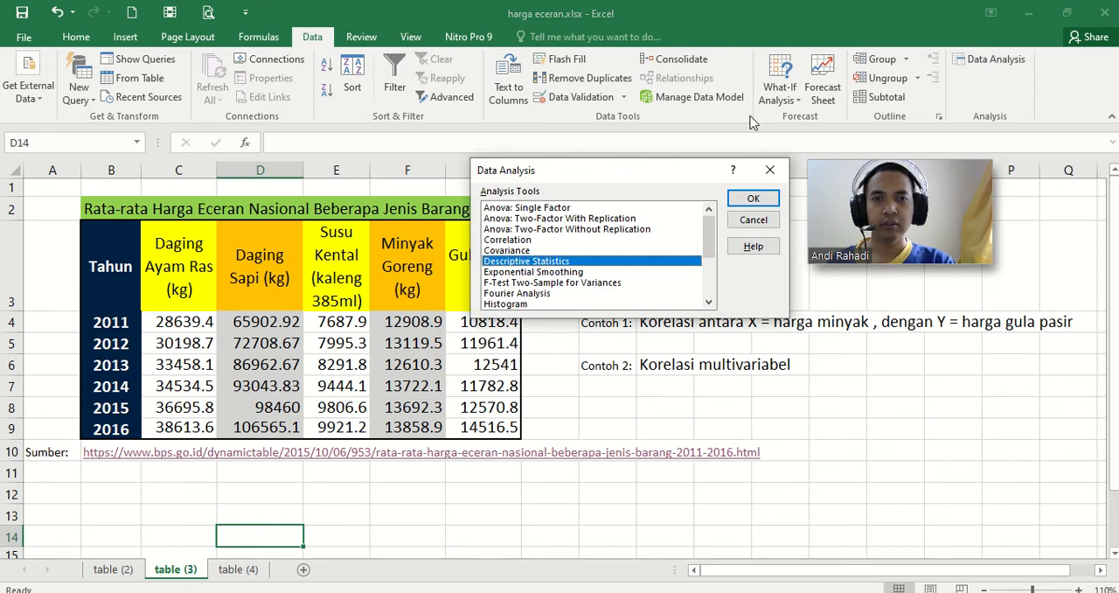
click(516, 228)
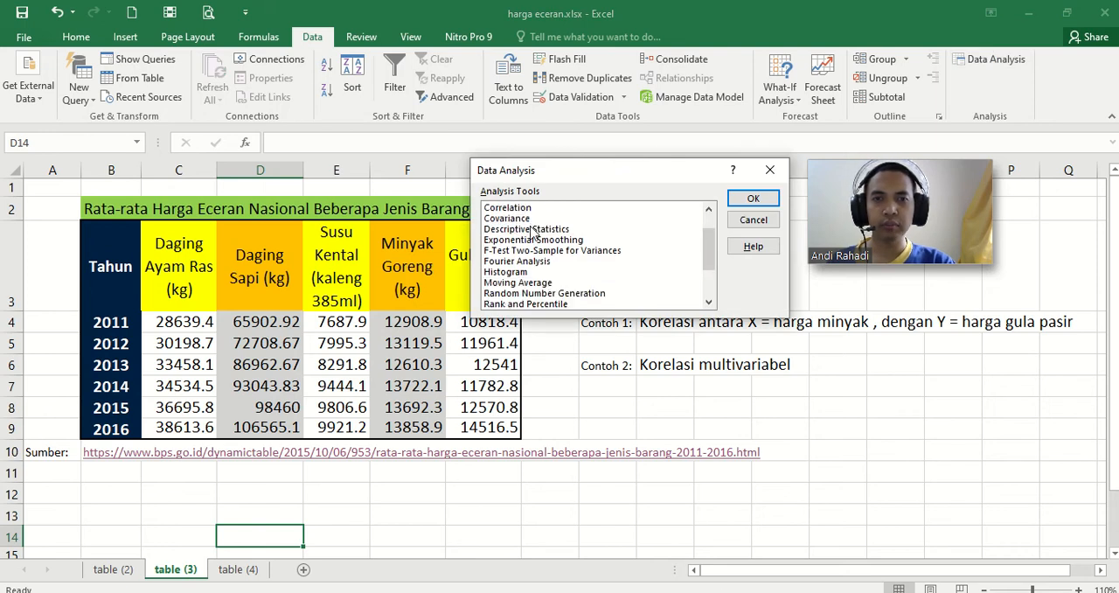
scroll(533, 241, down, 3)
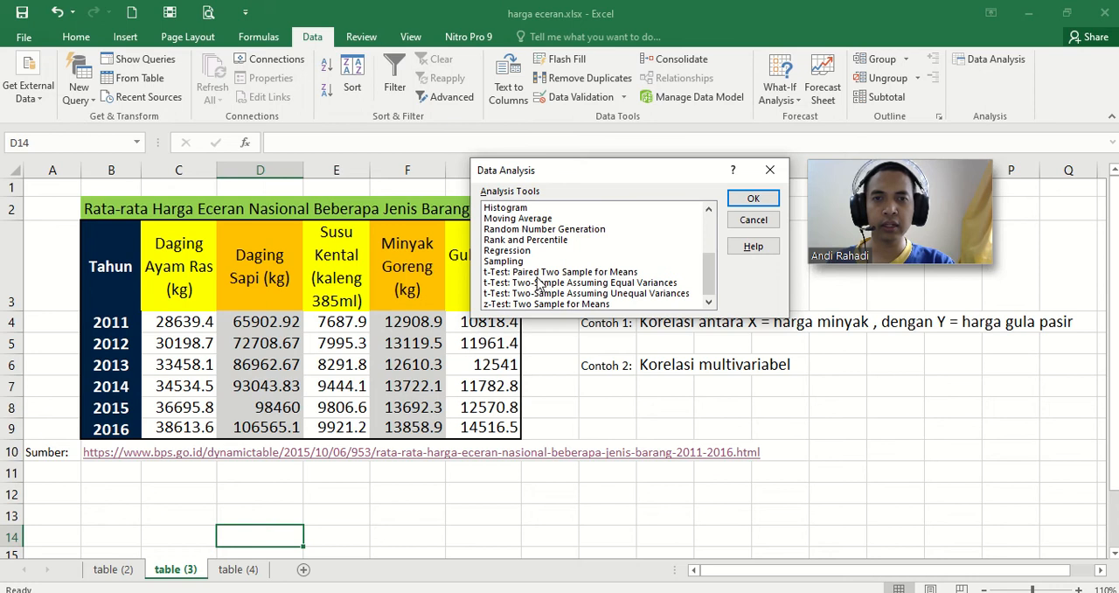
scroll(537, 281, up, 3)
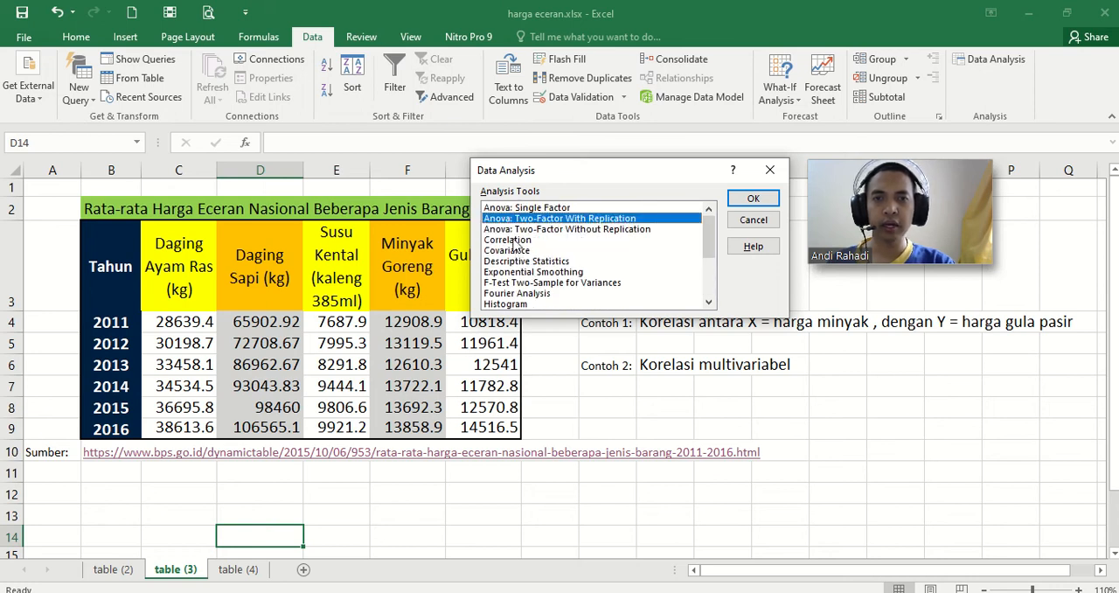
click(508, 239)
click(750, 199)
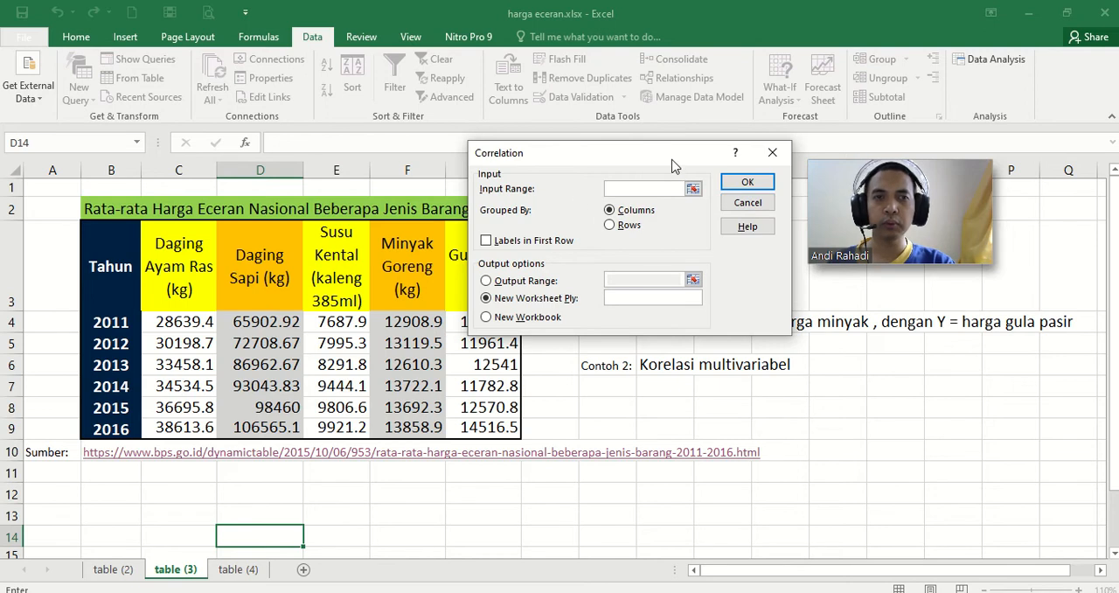
drag(675, 152, 773, 370)
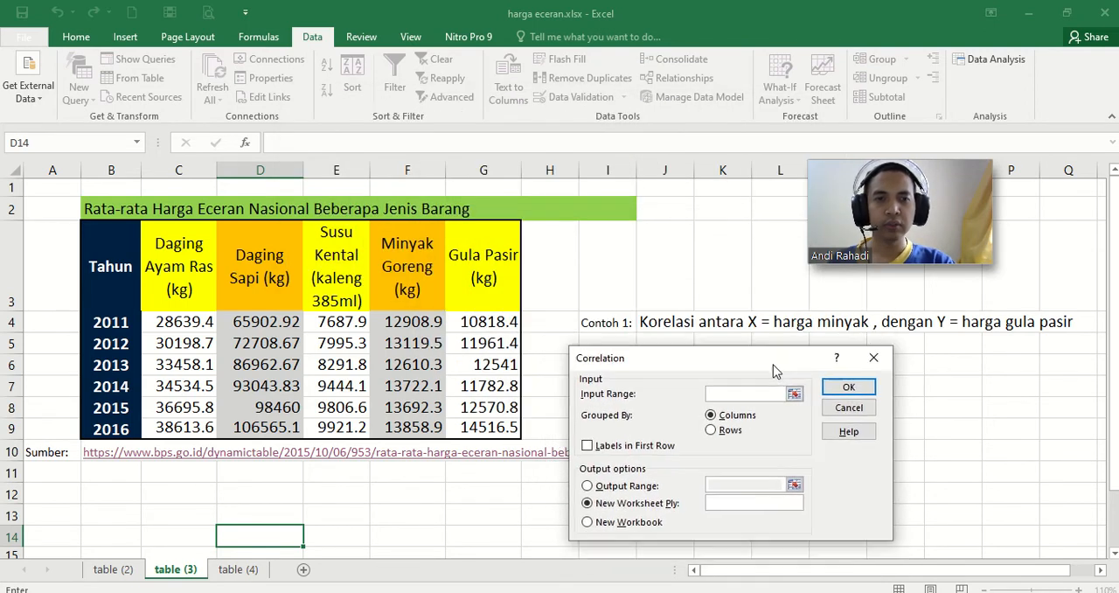
Step: Set the correlation input range to the Minyak Goreng and Gula Pasir columns, $F$3:$G$9, with labels in the first row
click(794, 394)
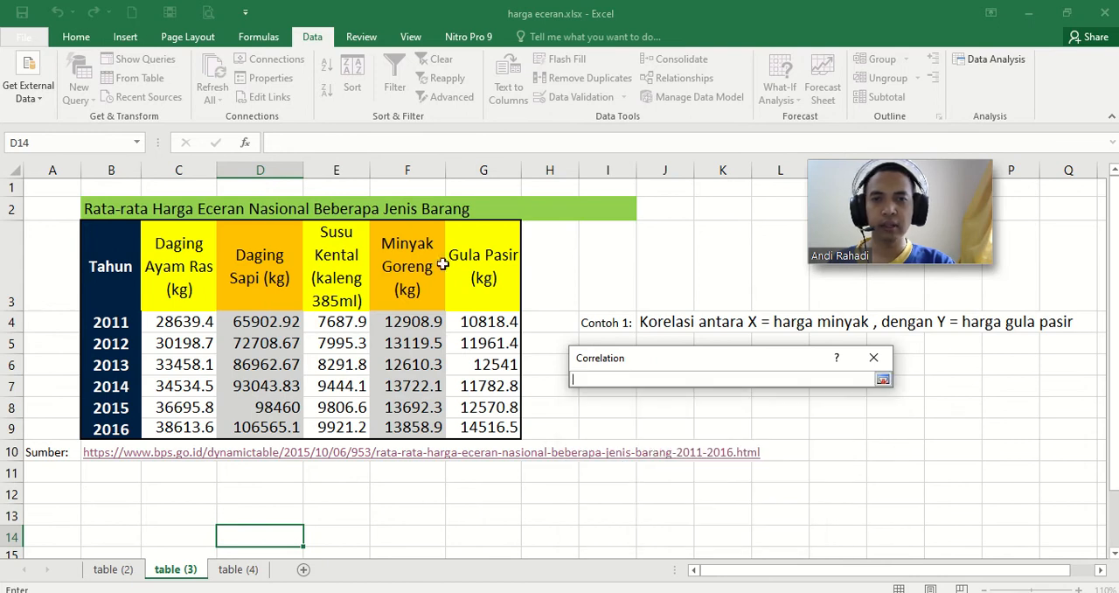
drag(412, 255, 495, 429)
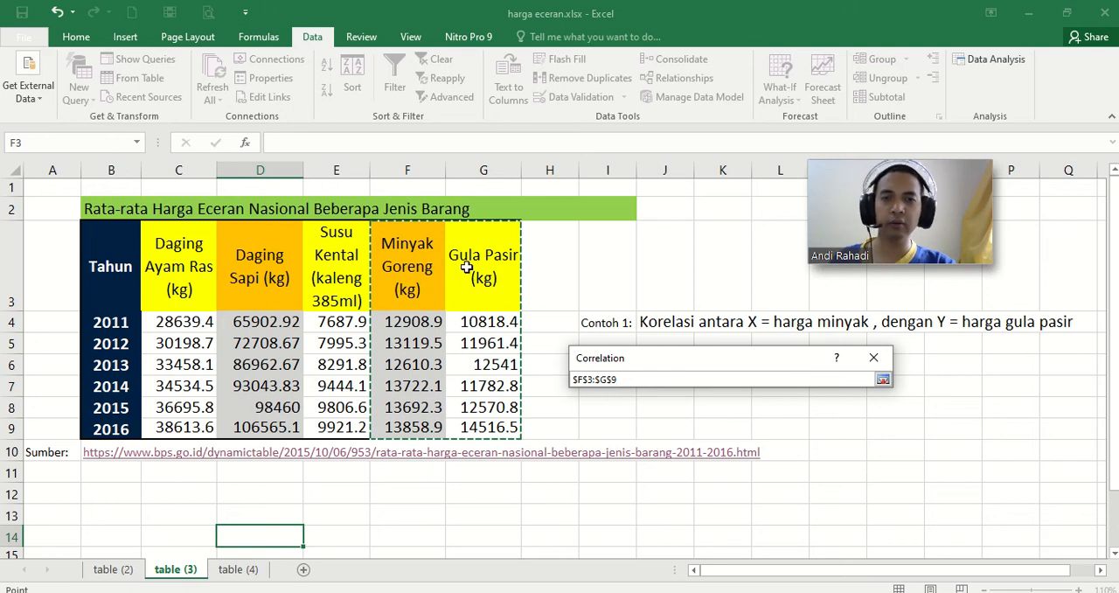
click(883, 381)
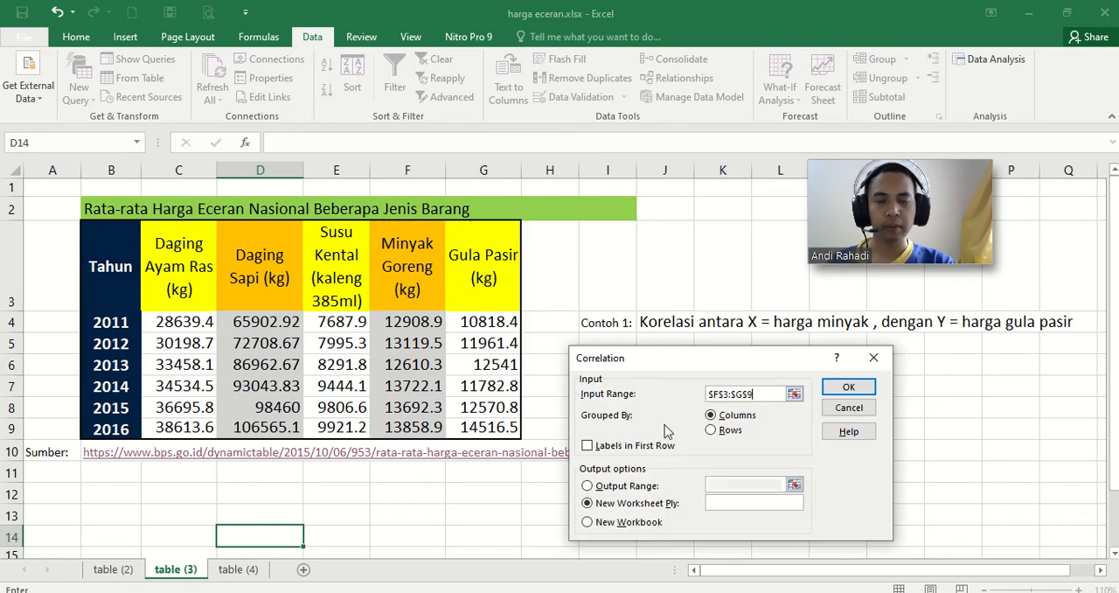
click(588, 446)
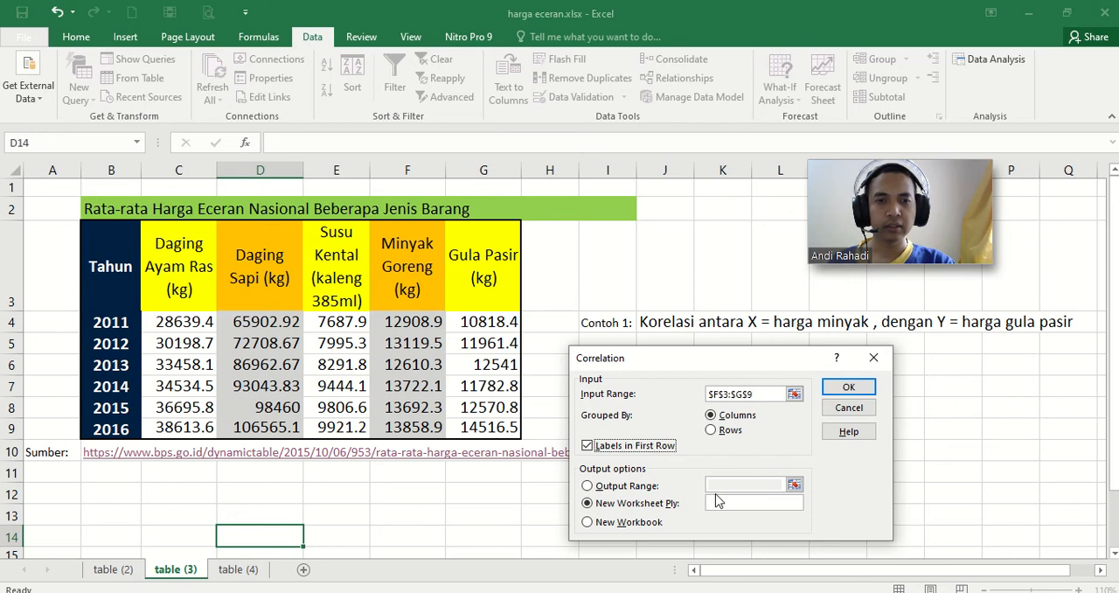
Step: Output the correlation to a new worksheet named "2 variabel korelasi" and run the analysis
click(588, 486)
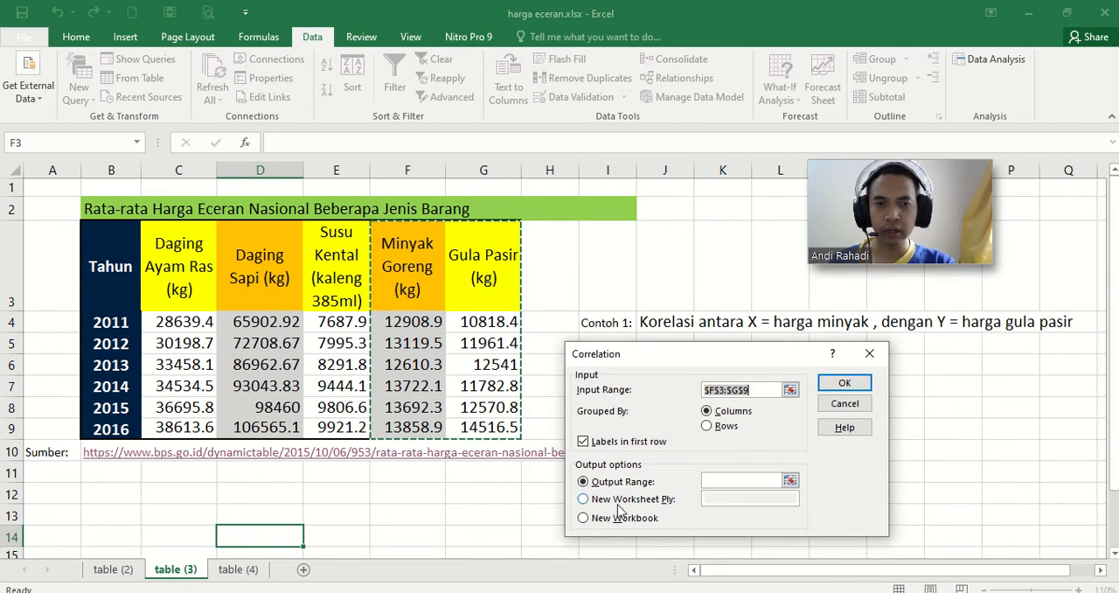
click(585, 500)
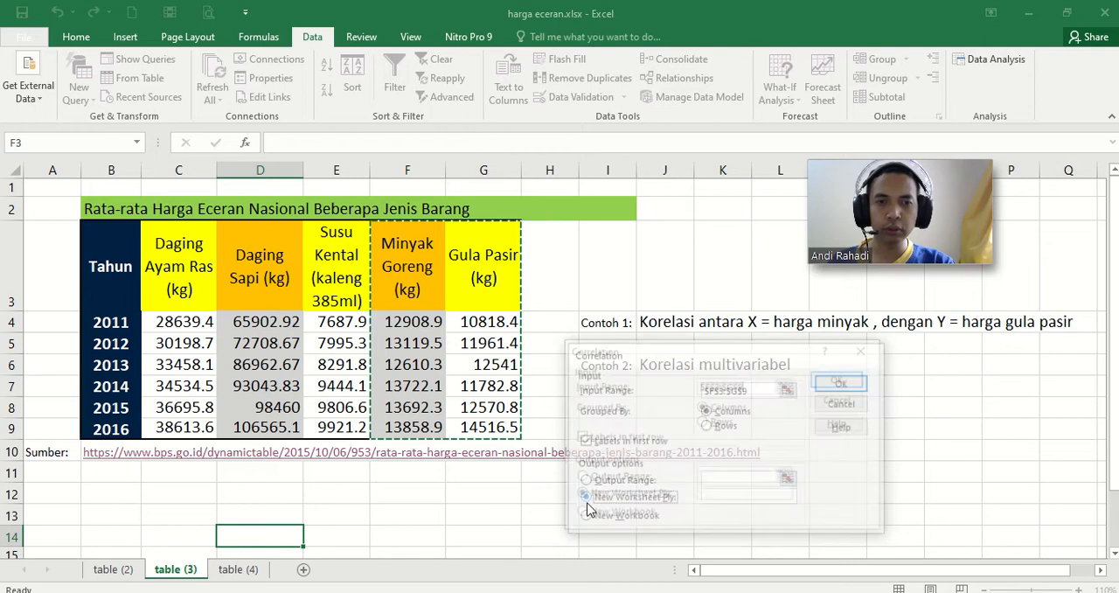
click(715, 498)
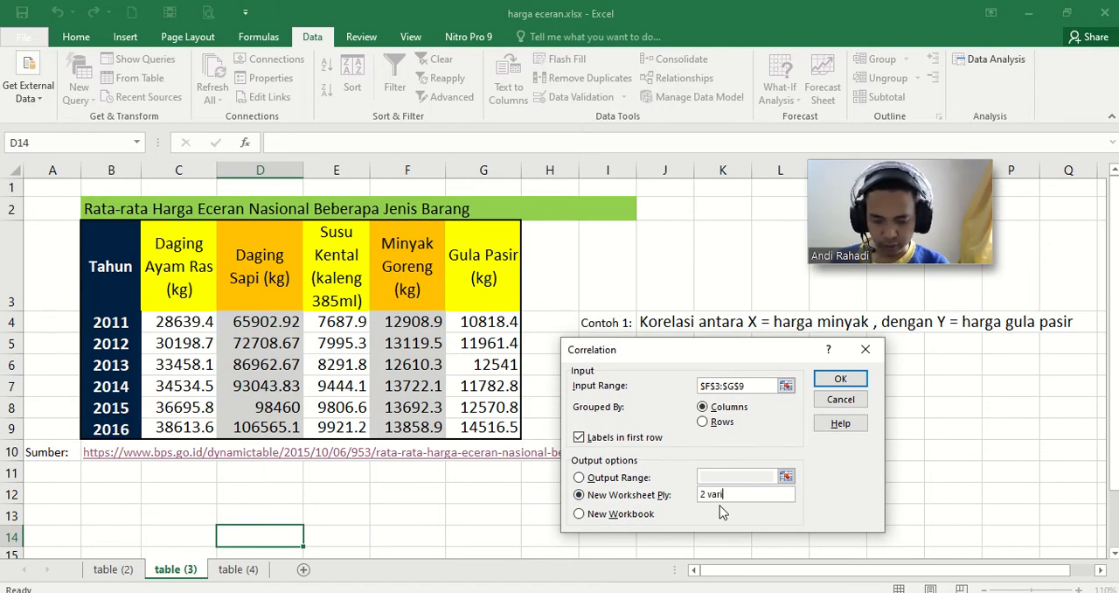
text(2 variabel ko)
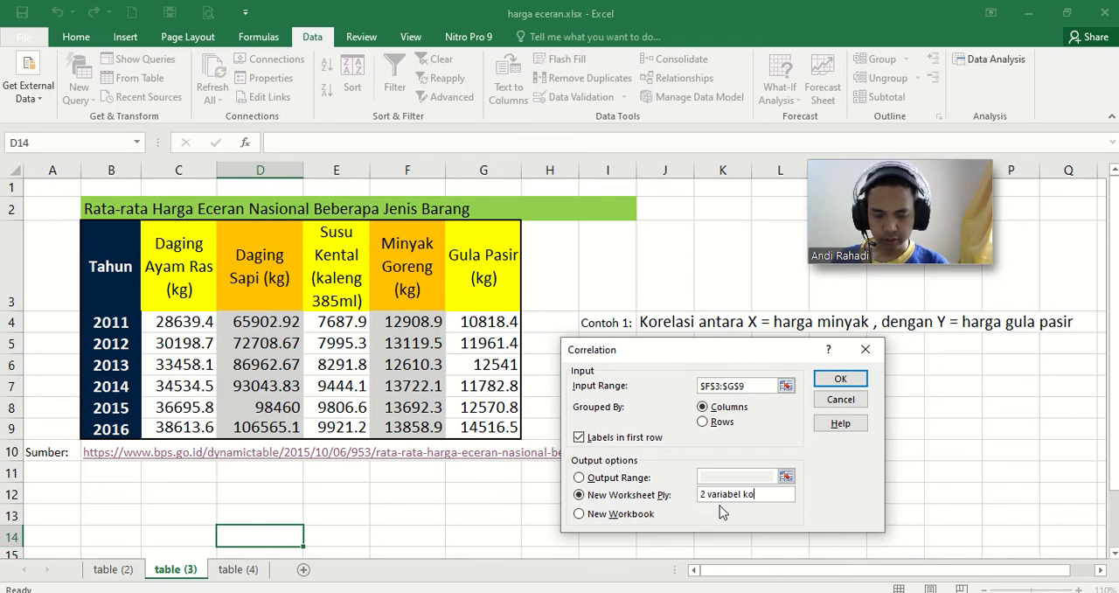
text(relasi)
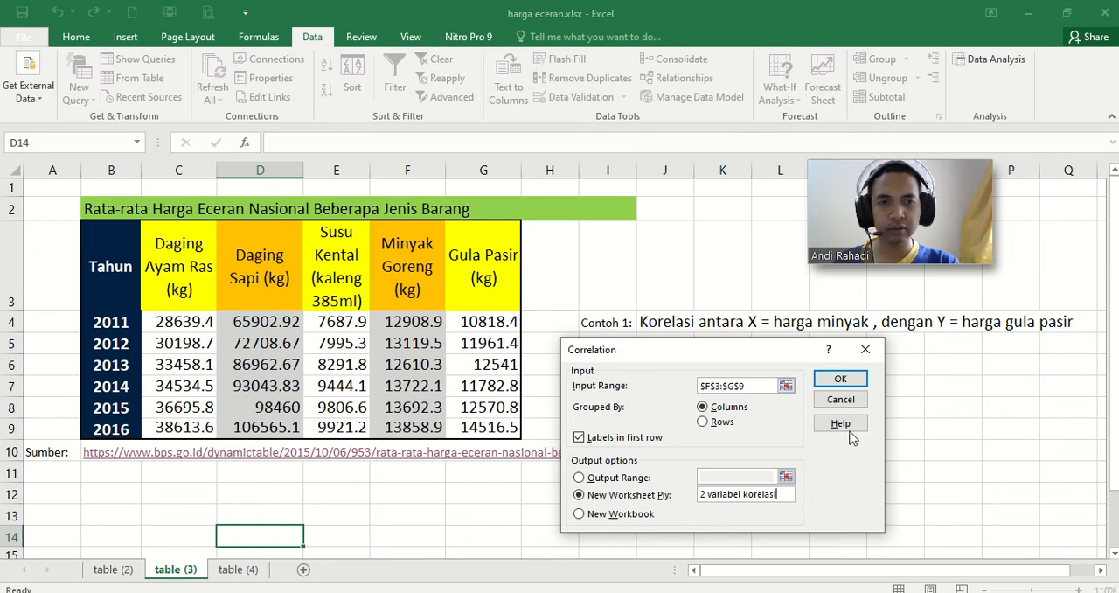
click(845, 384)
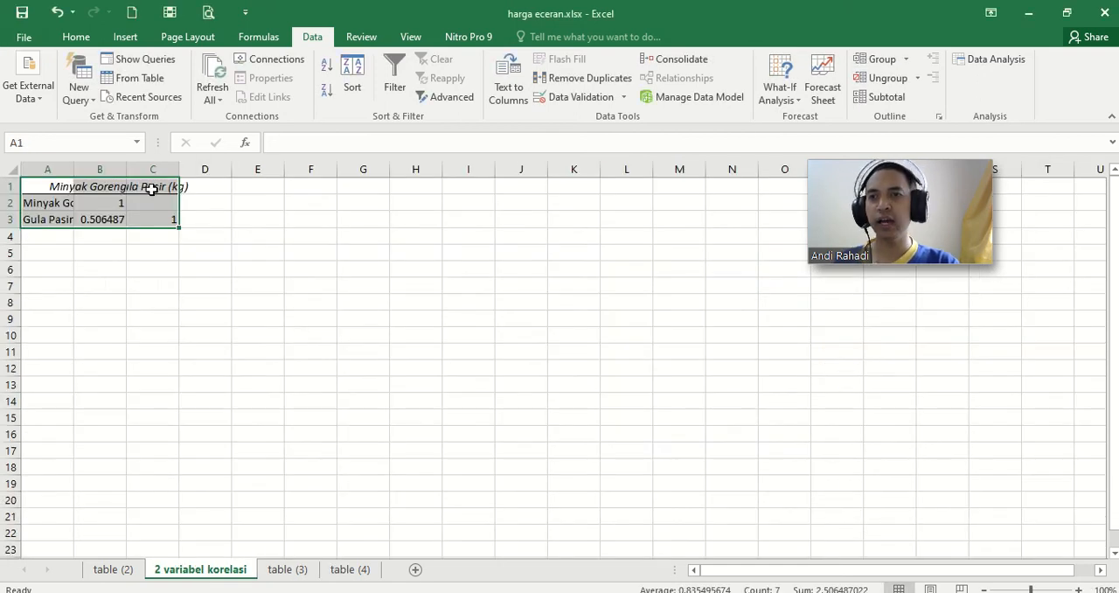
Step: Fit columns A to C of the correlation matrix to their contents and check the coefficient between Gula Pasir and Minyak Goreng
drag(41, 168, 157, 174)
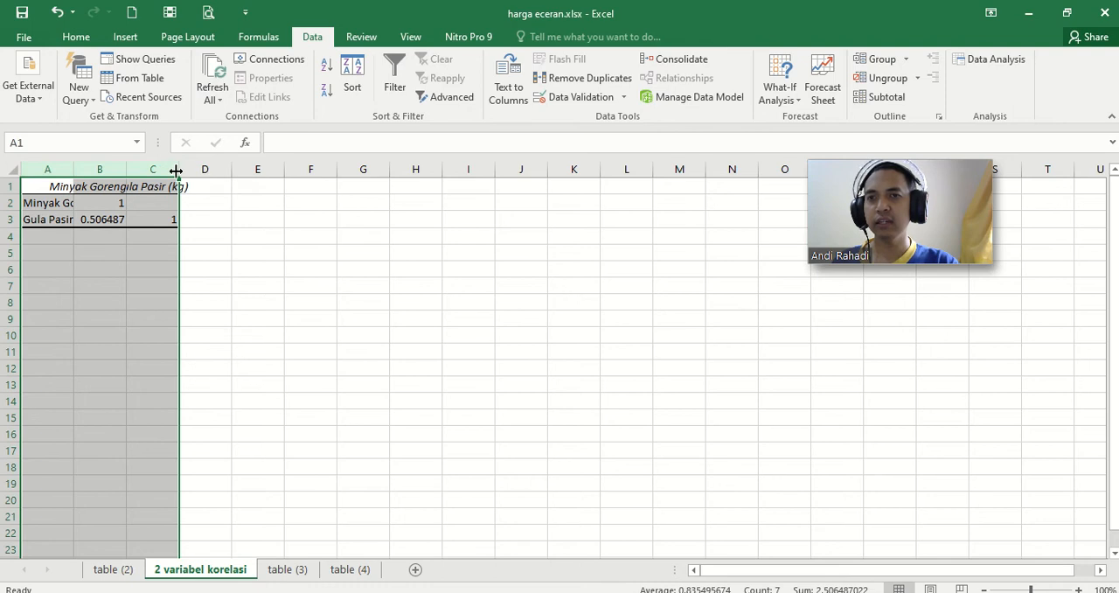
double_click(178, 170)
click(186, 291)
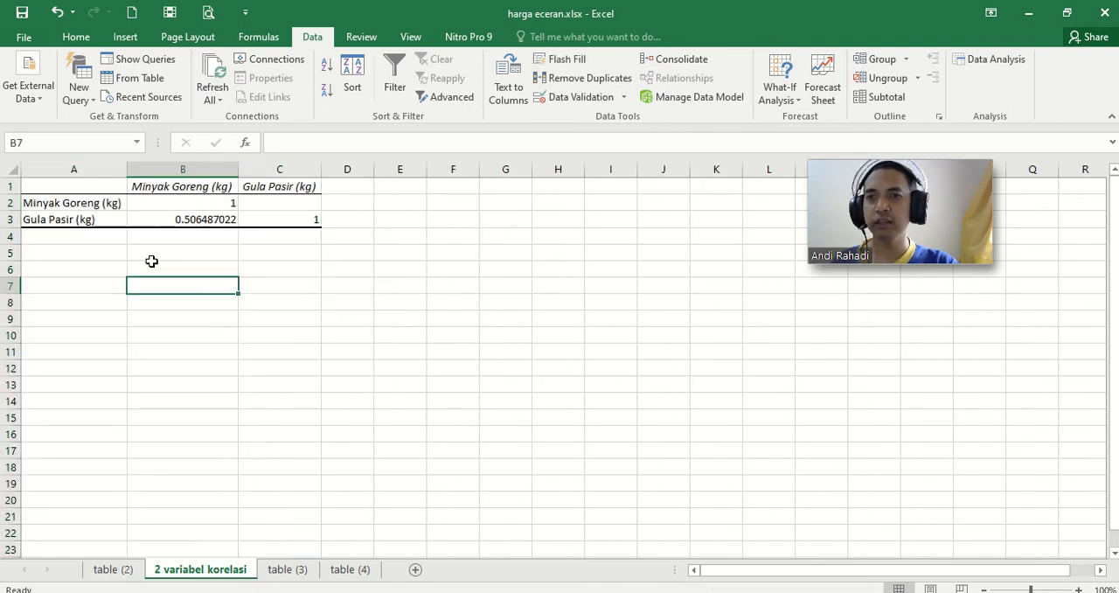
click(90, 219)
click(178, 185)
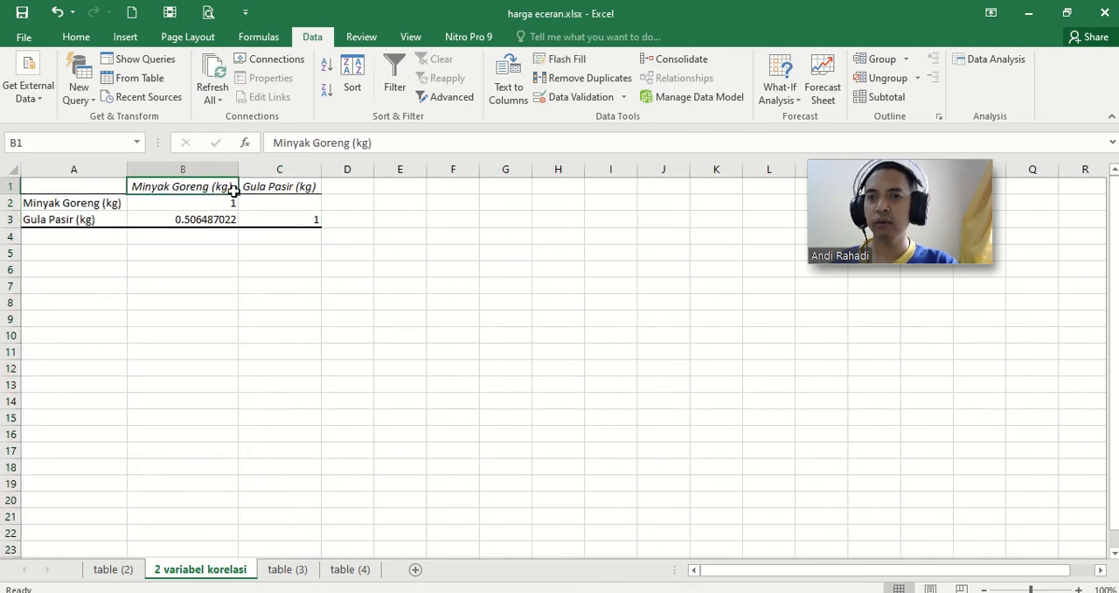
click(252, 190)
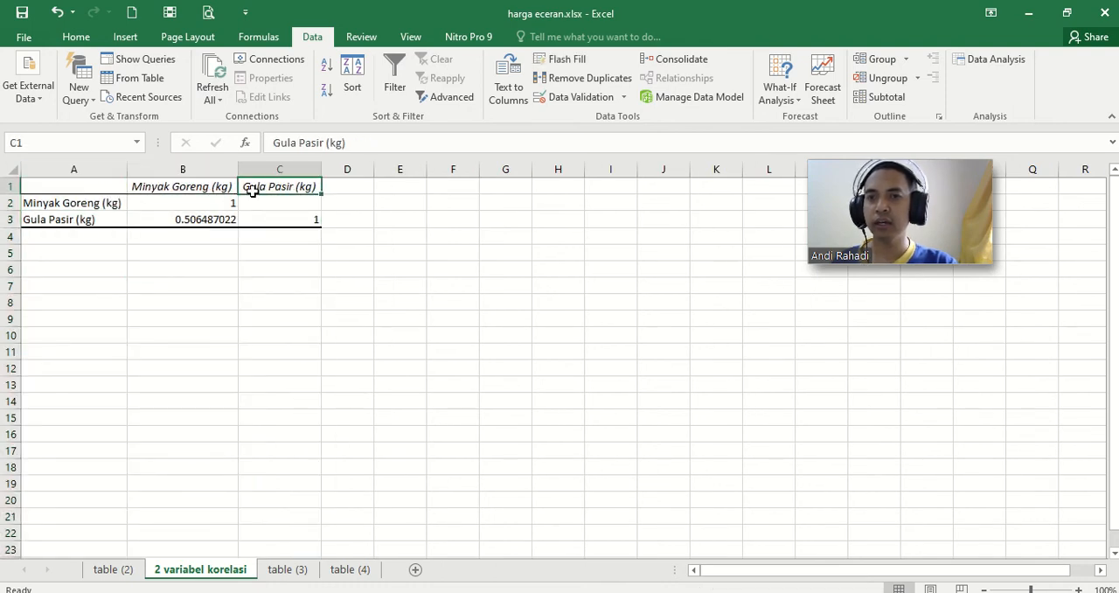
click(87, 219)
click(195, 222)
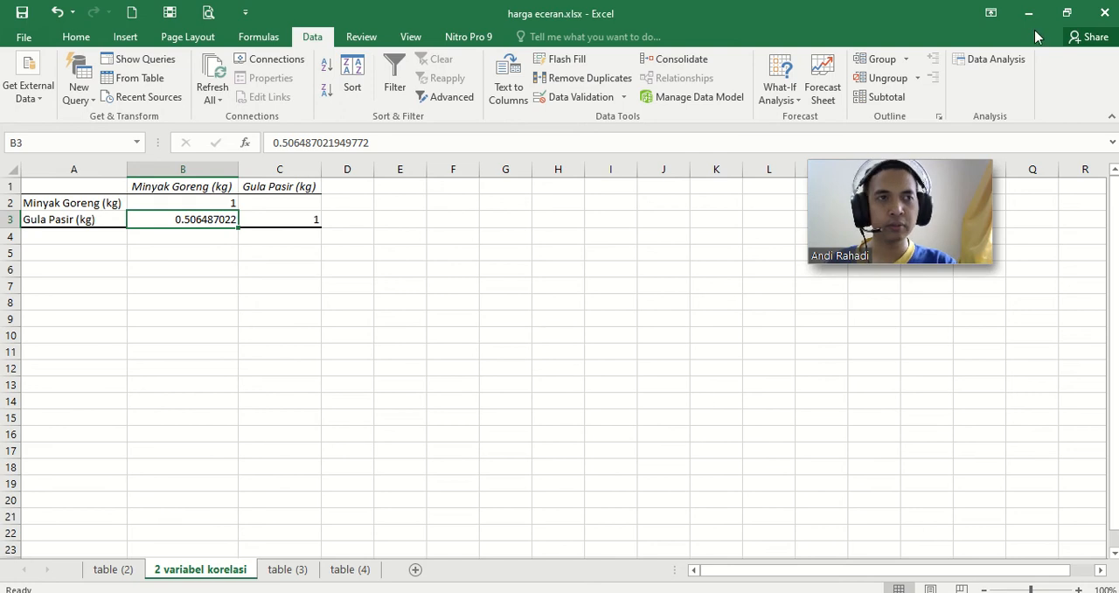
Step: Launch IBM SPSS Statistics from the desktop and dismiss its startup dialog to get an empty dataset
key(super+d)
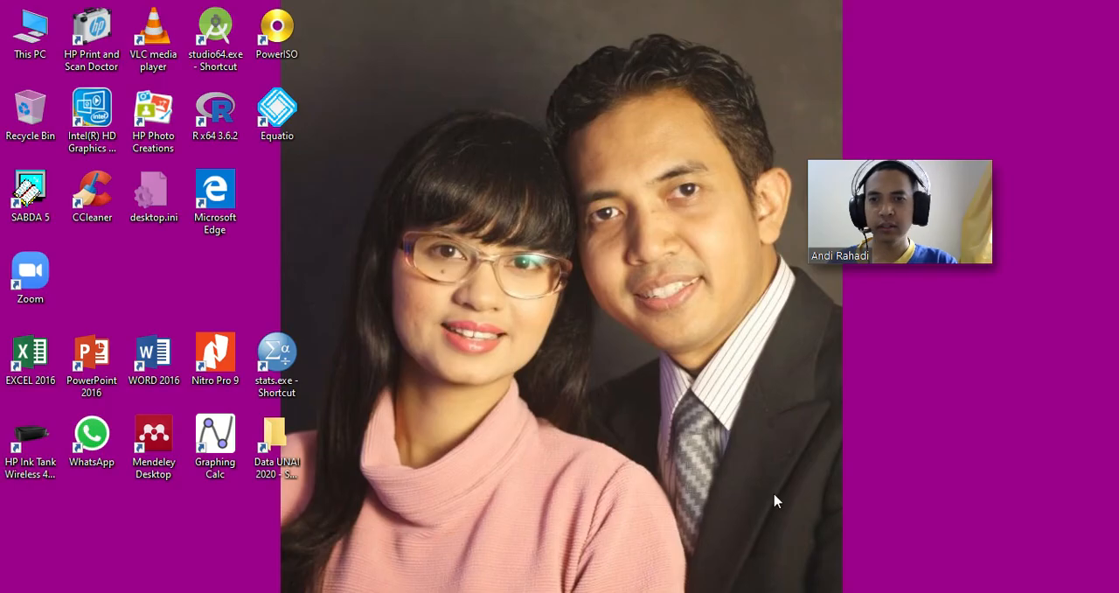
click(276, 359)
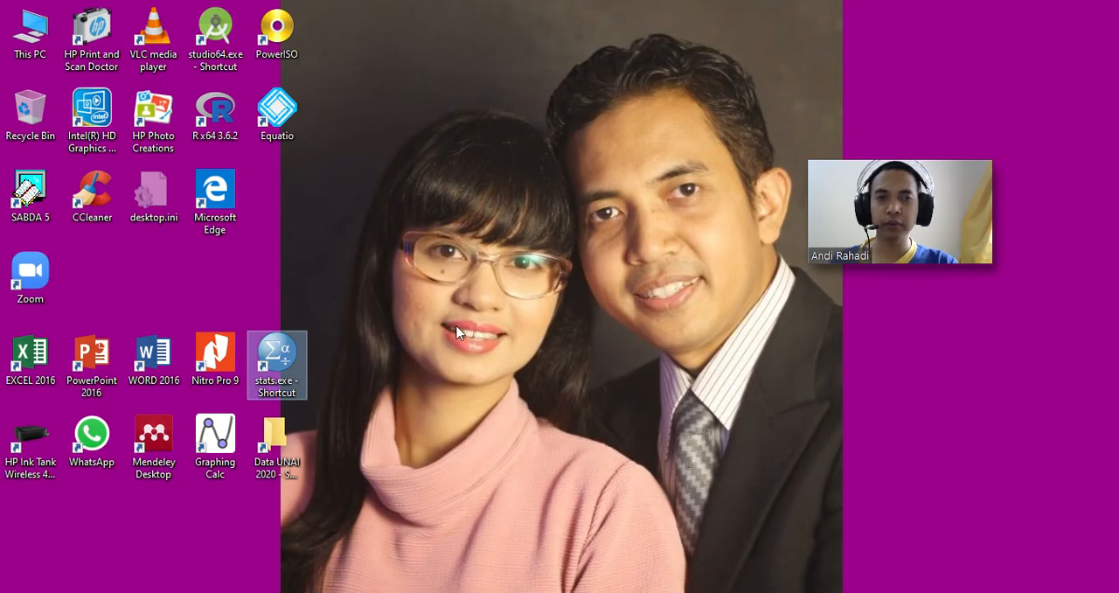
key(Return)
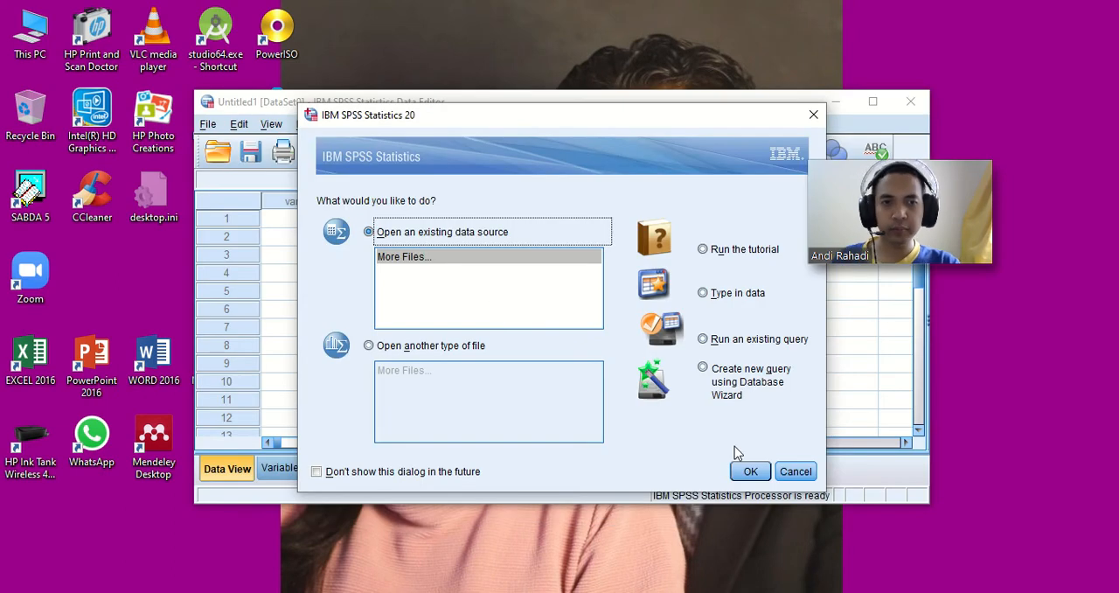
click(797, 476)
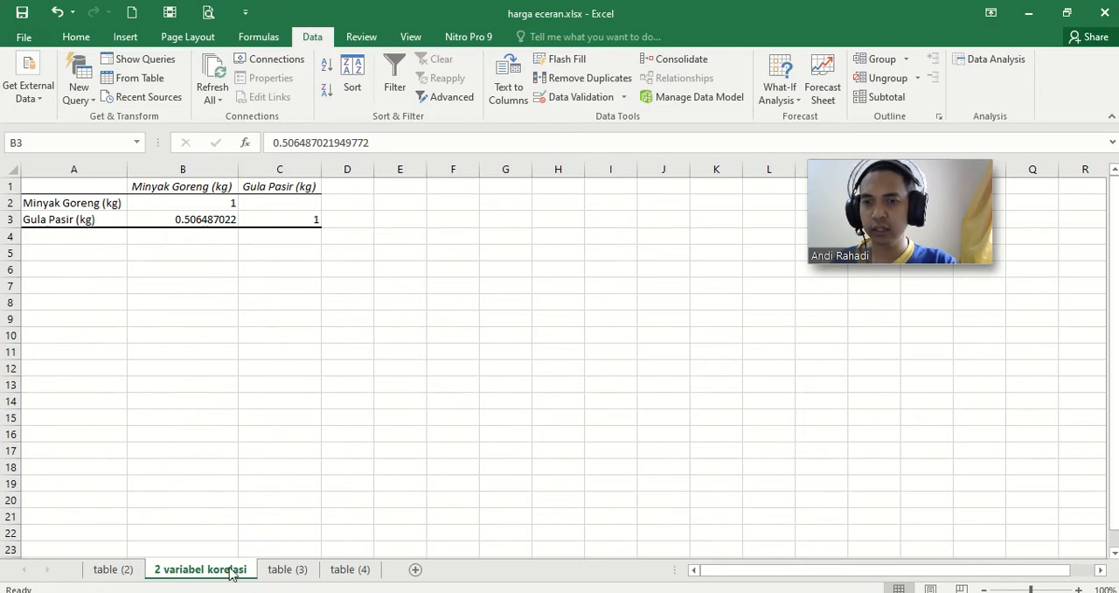
Step: Copy the Minyak Goreng and Gula Pasir values F4:G9 from Excel's table (3) sheet into the SPSS Data Editor, starting at the first cell
click(278, 571)
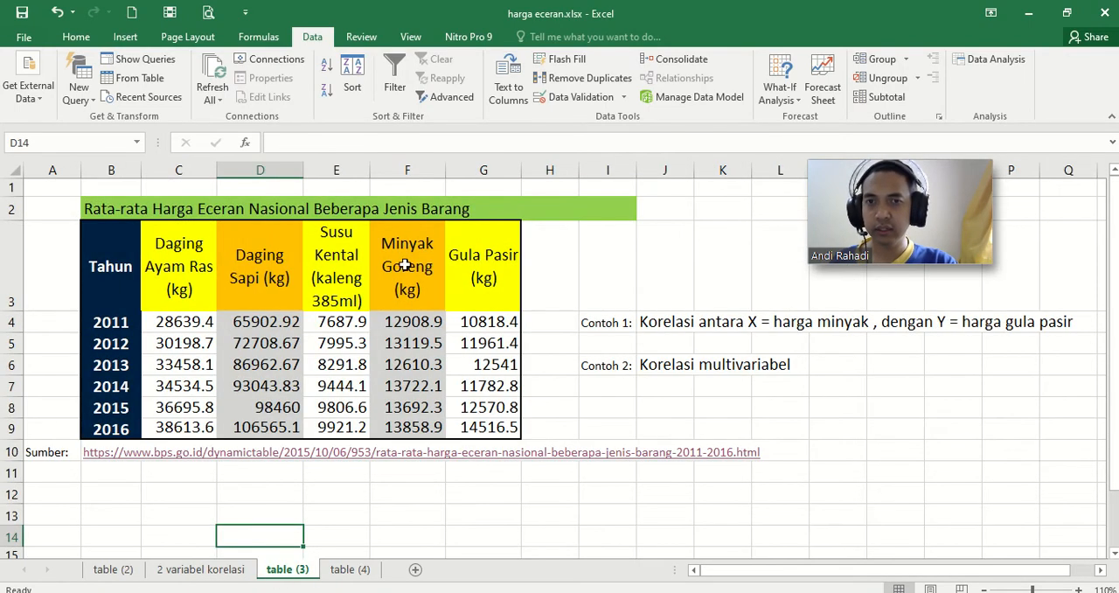
drag(421, 323, 507, 435)
key(ctrl+c)
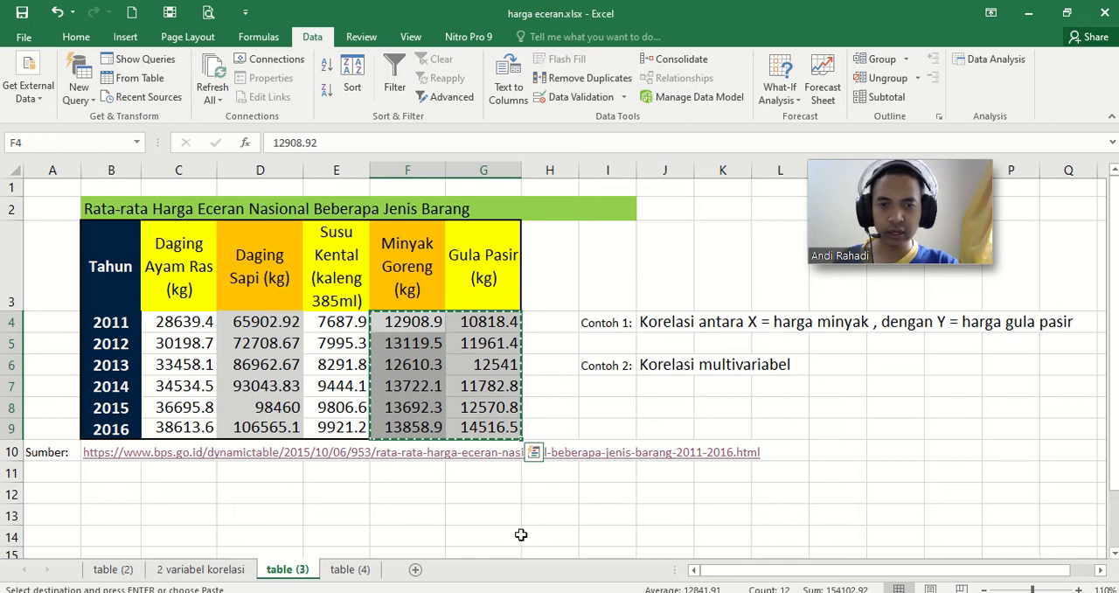
click(570, 591)
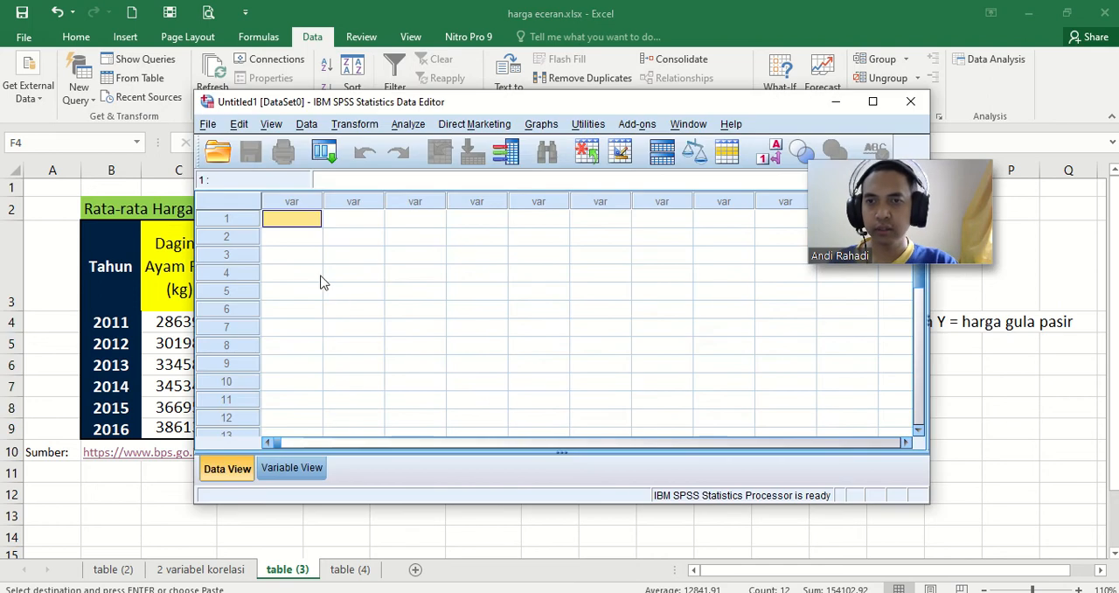
right_click(301, 223)
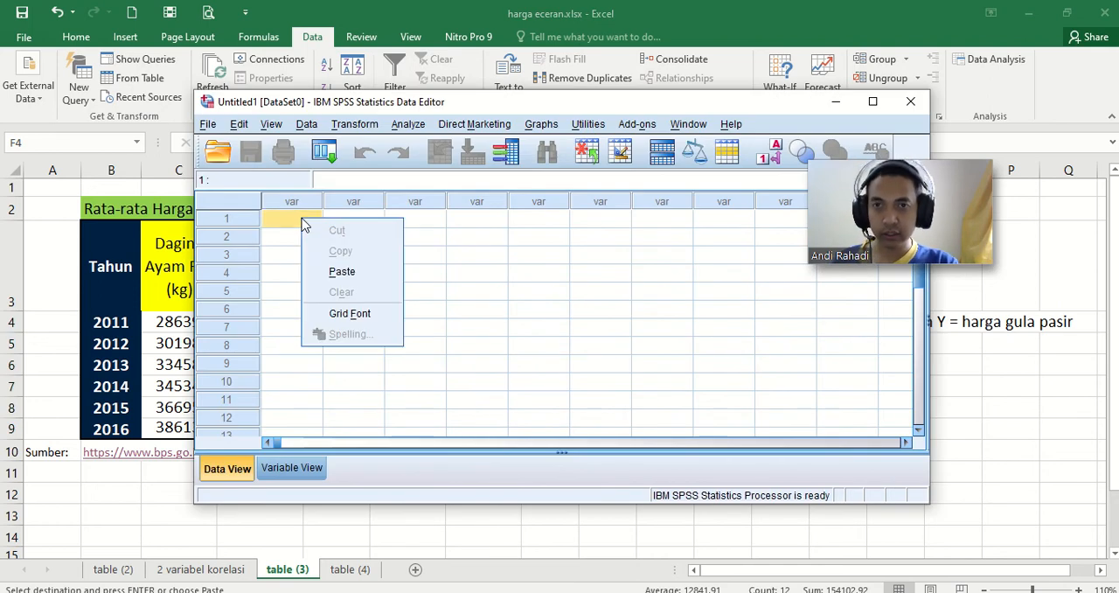
click(344, 271)
Step: Rename the two pasted variables as minyak and gula, and return to the data values
click(294, 467)
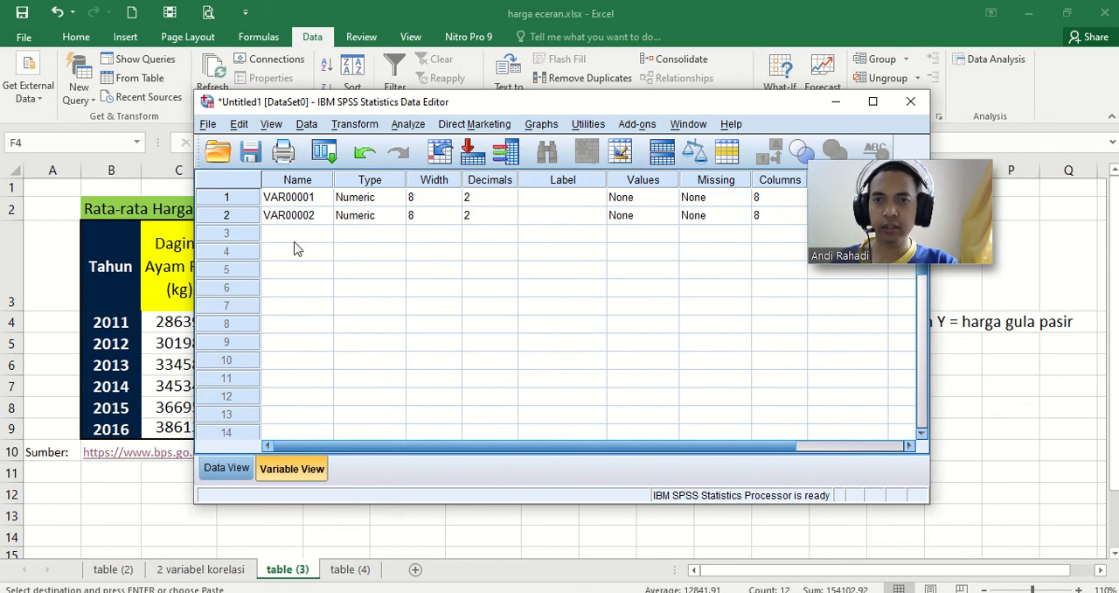
click(296, 199)
text(minyak)
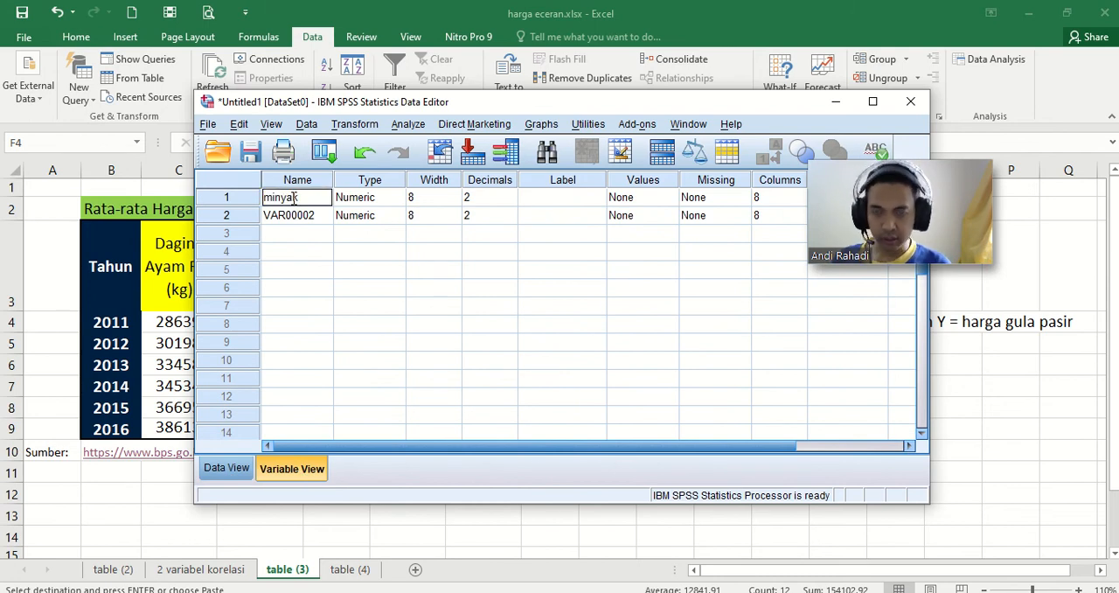
key(Return)
text(gula)
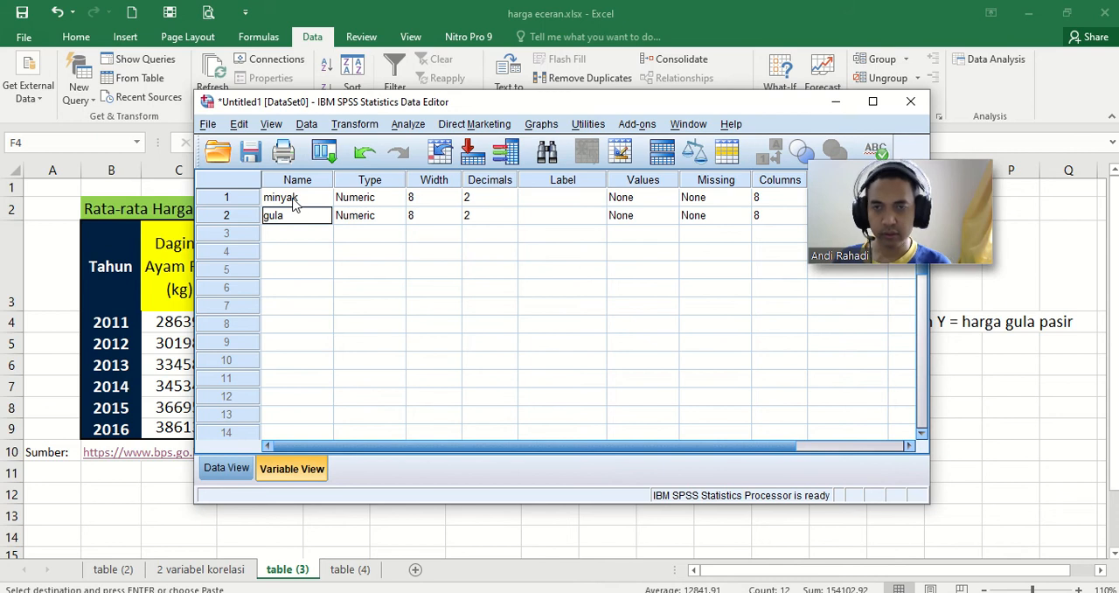
click(226, 467)
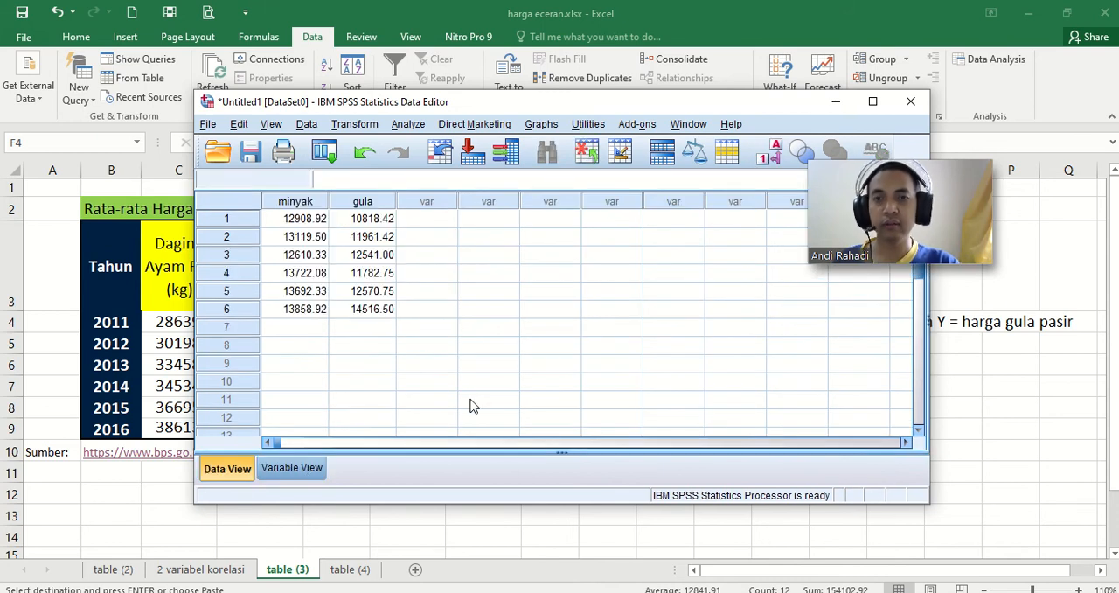
click(382, 372)
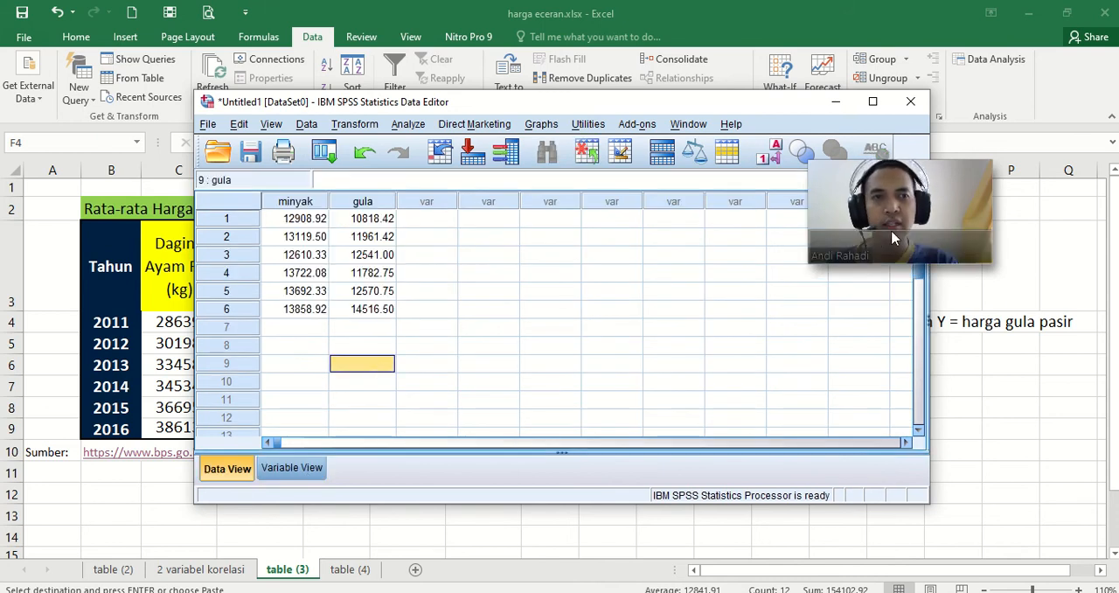
Step: Start a bivariate correlation analysis and add minyak and gula as its variables
click(407, 125)
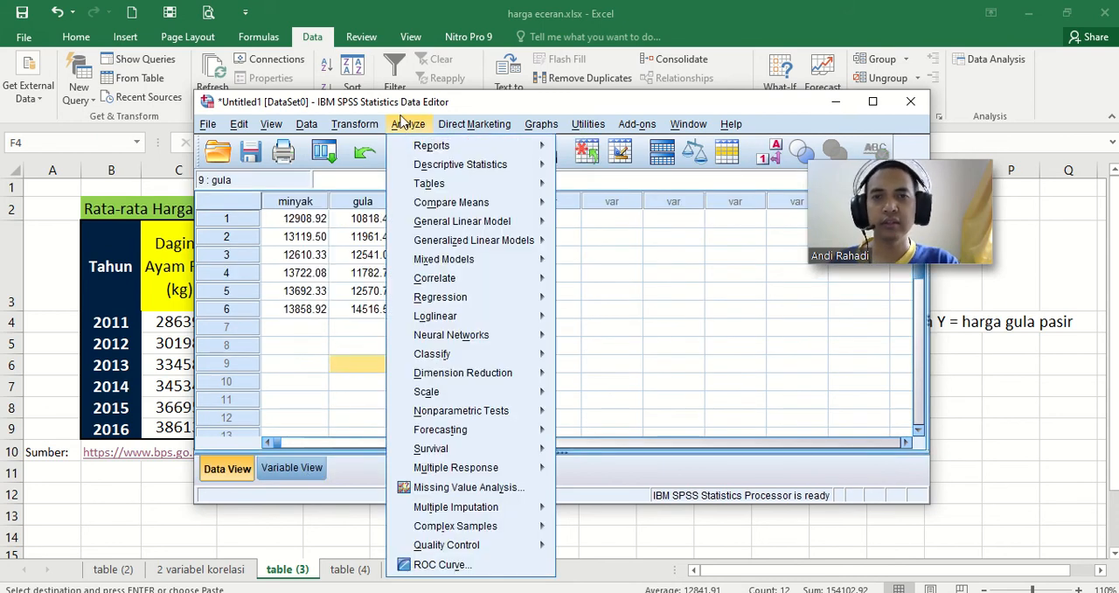
mouse_move(441, 282)
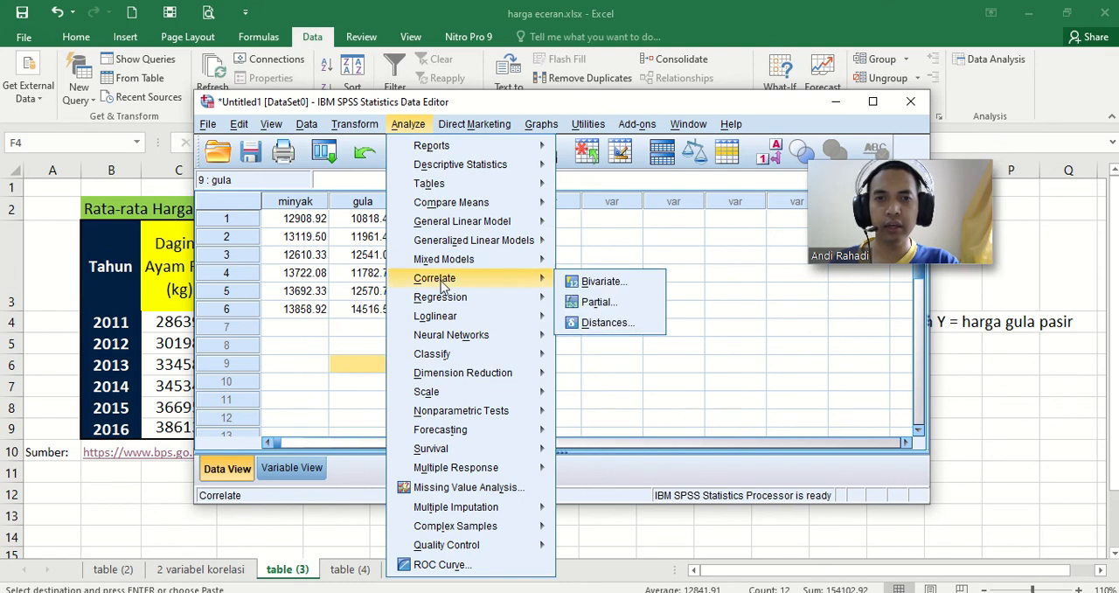
click(603, 282)
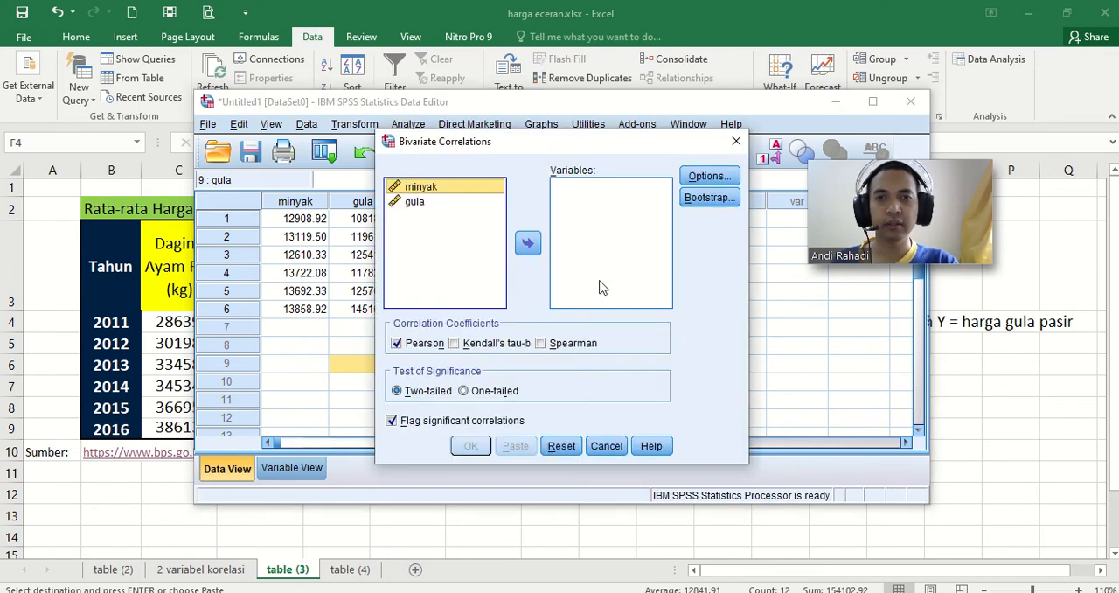
click(527, 242)
click(432, 200)
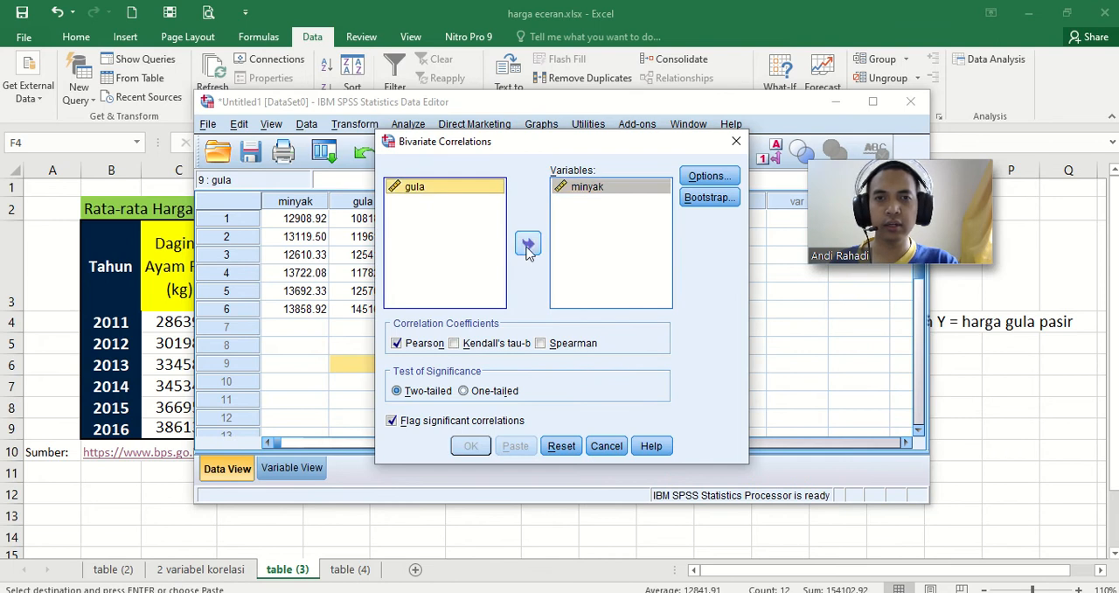
click(527, 242)
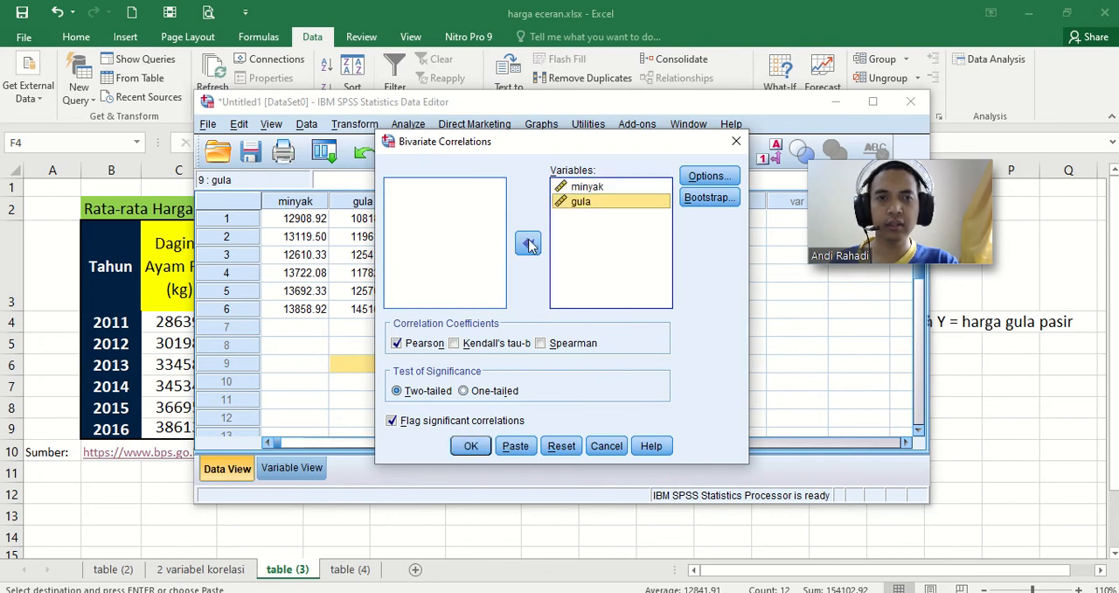
Step: Include means and standard deviations in the correlation options, leaving cross-product deviations and covariances off
click(704, 176)
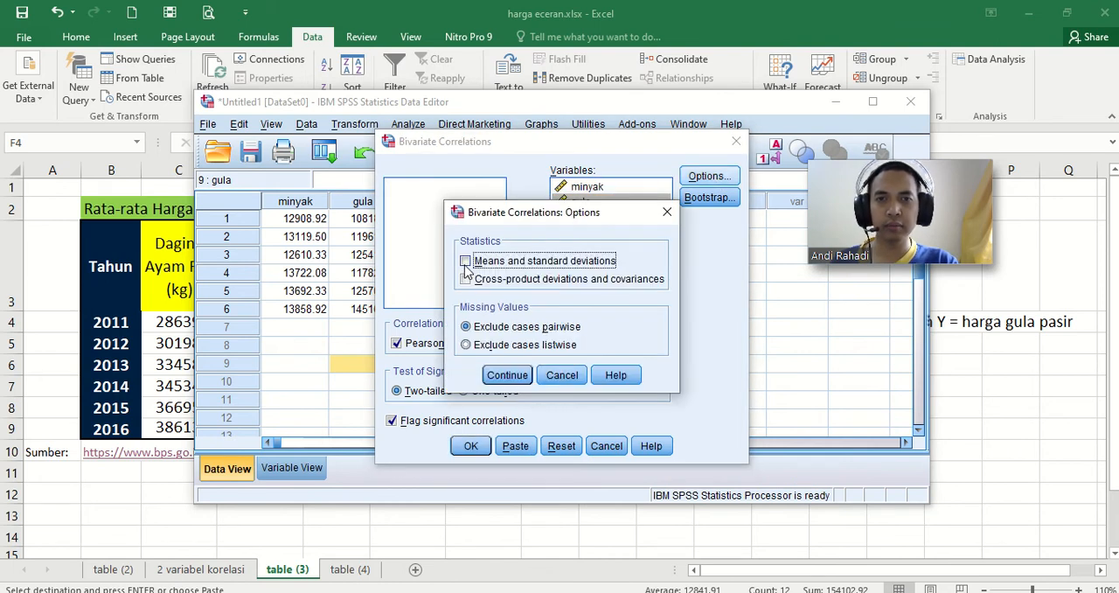
click(466, 278)
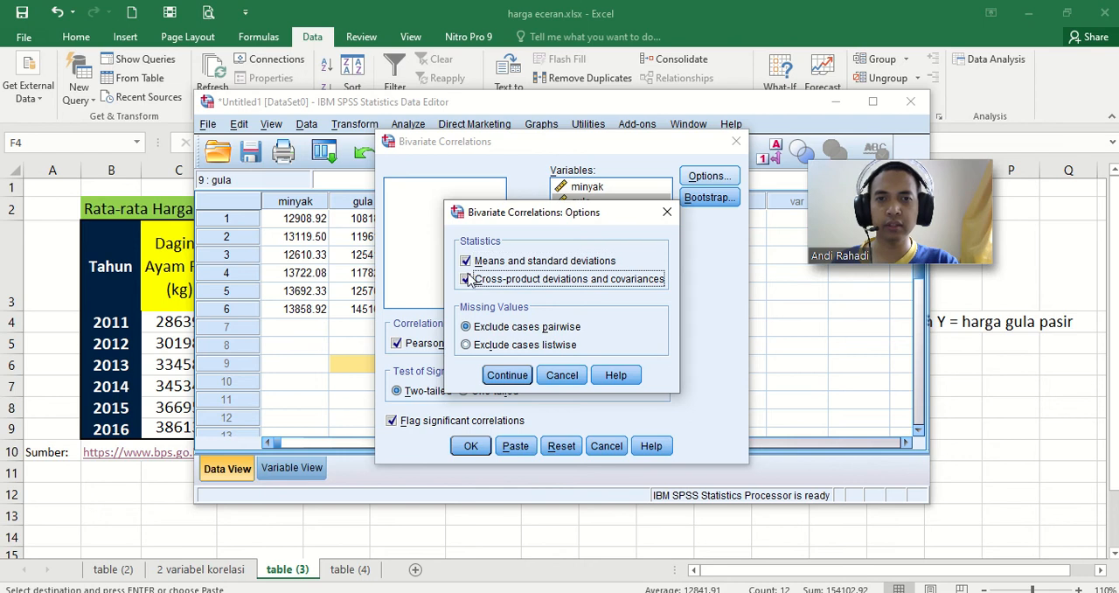
click(466, 279)
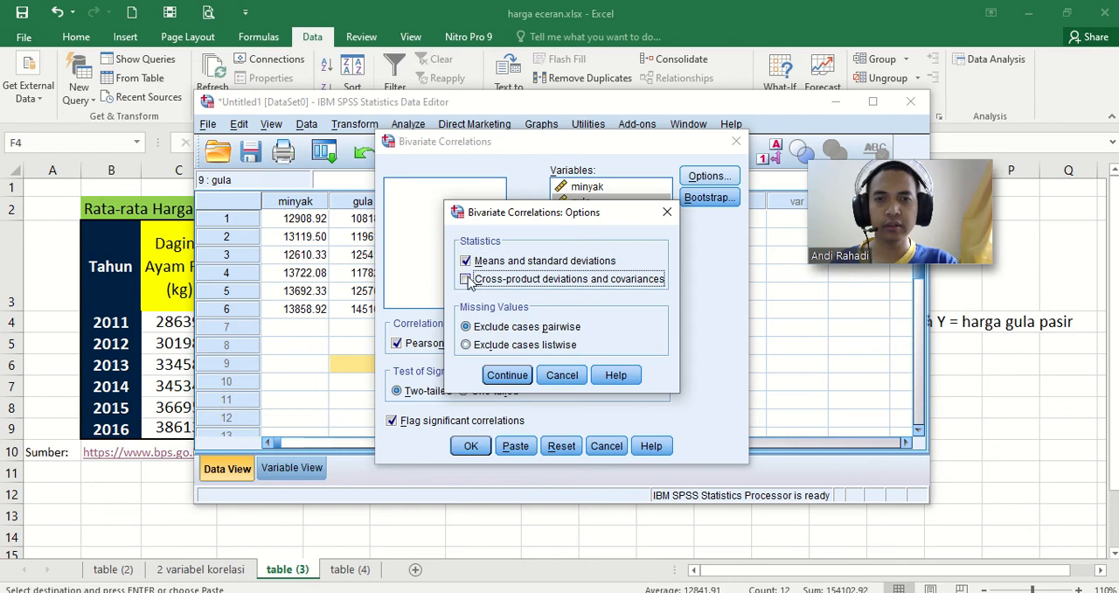
click(508, 375)
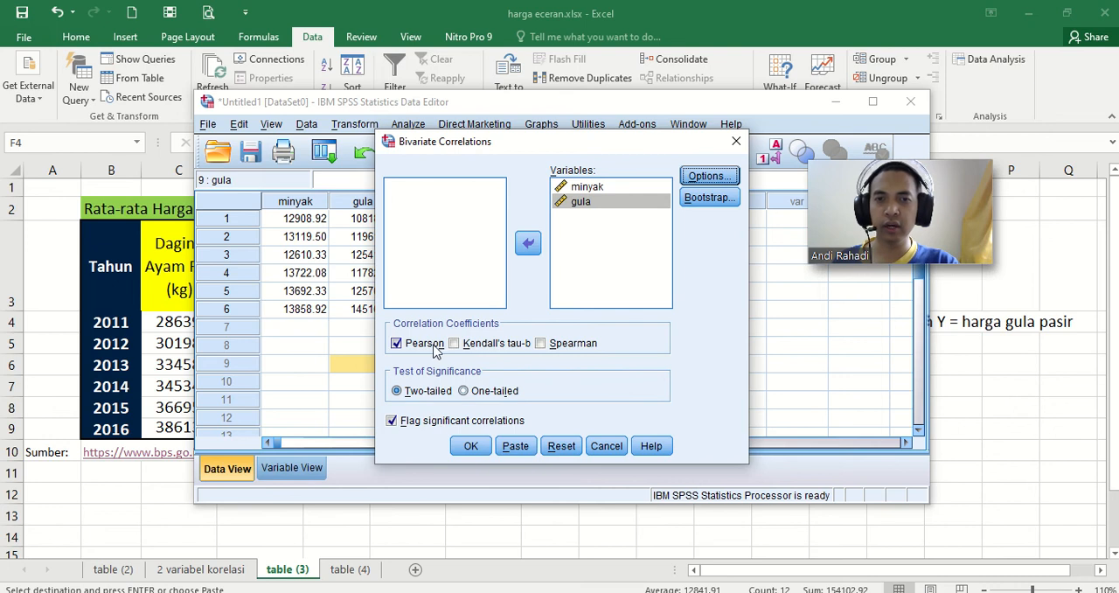
click(461, 345)
click(539, 343)
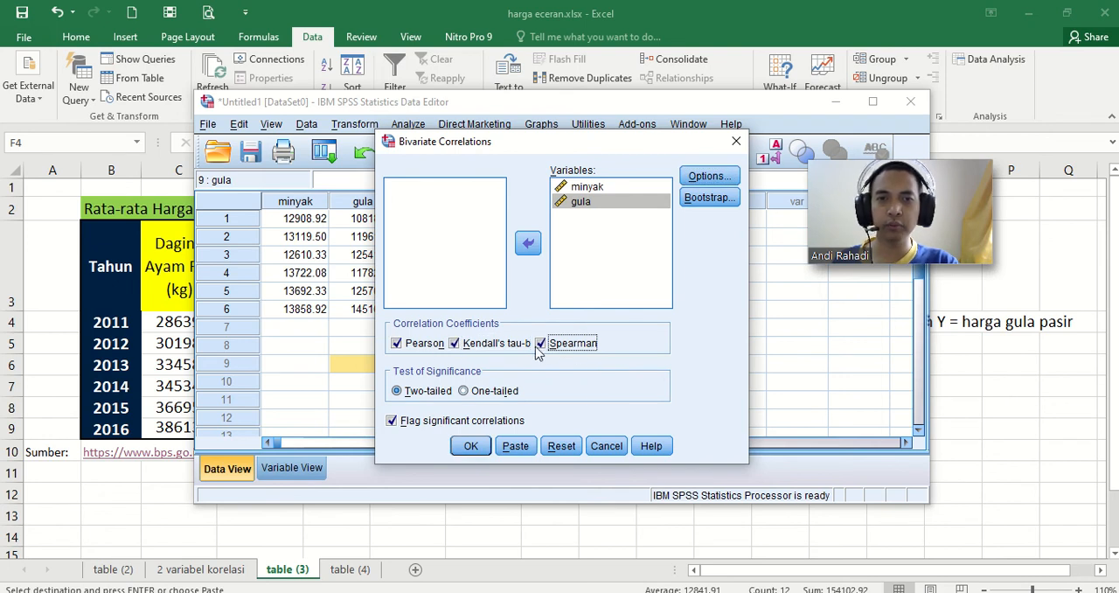
click(456, 344)
click(539, 343)
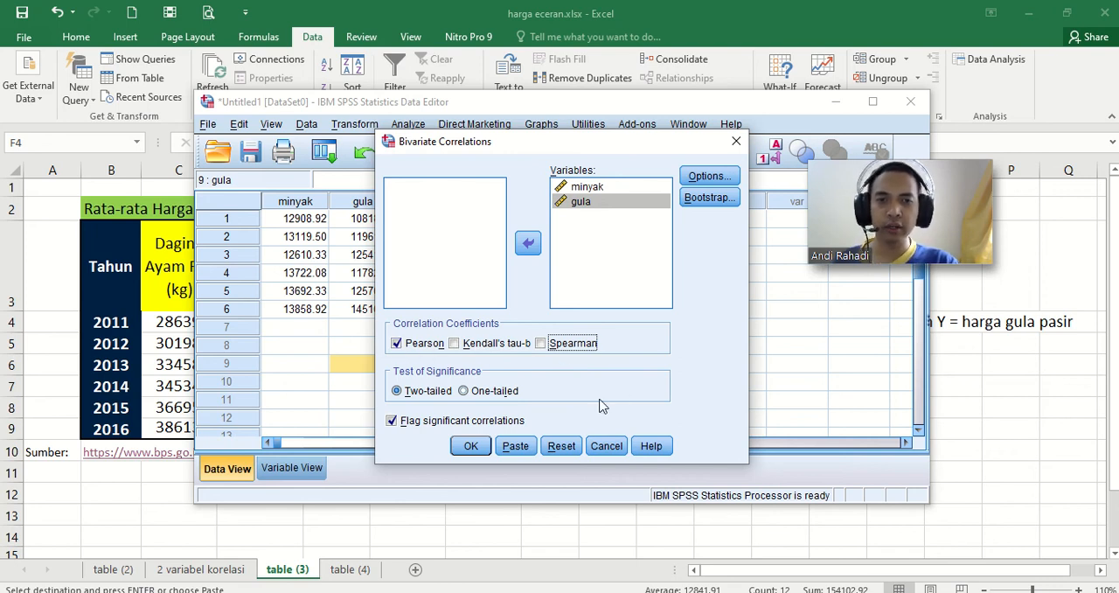
Step: Run the bivariate correlation and move the output window aside so the Excel sheet tabs are reachable
click(471, 447)
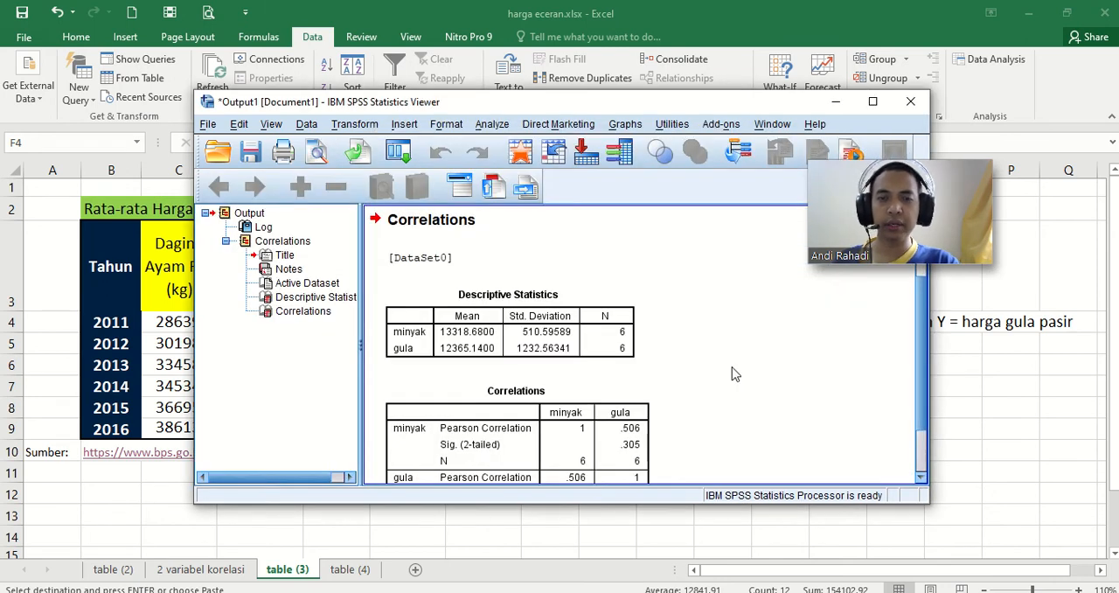
scroll(732, 376, down, 2)
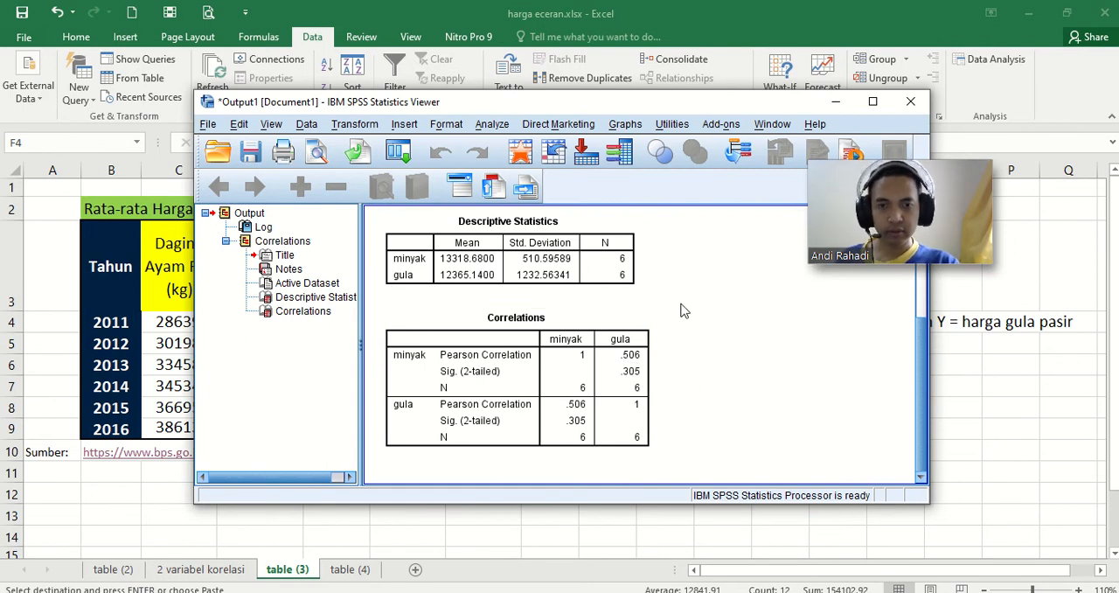
drag(662, 104, 841, 95)
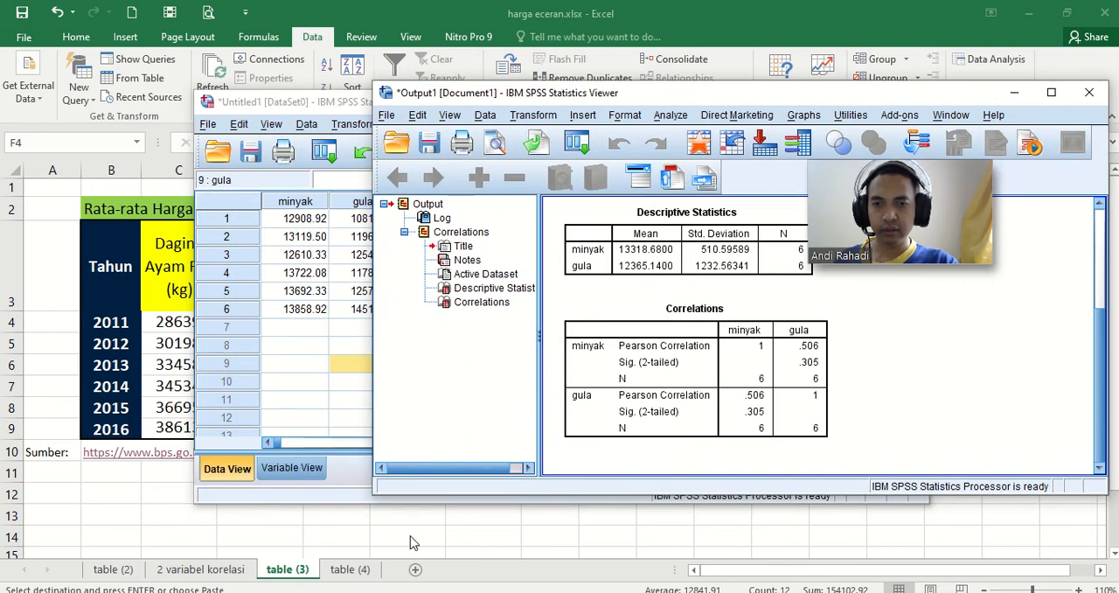
Step: Compare Excel's 2 variabel korelasi result with the SPSS correlation output by showing them side by side
click(212, 568)
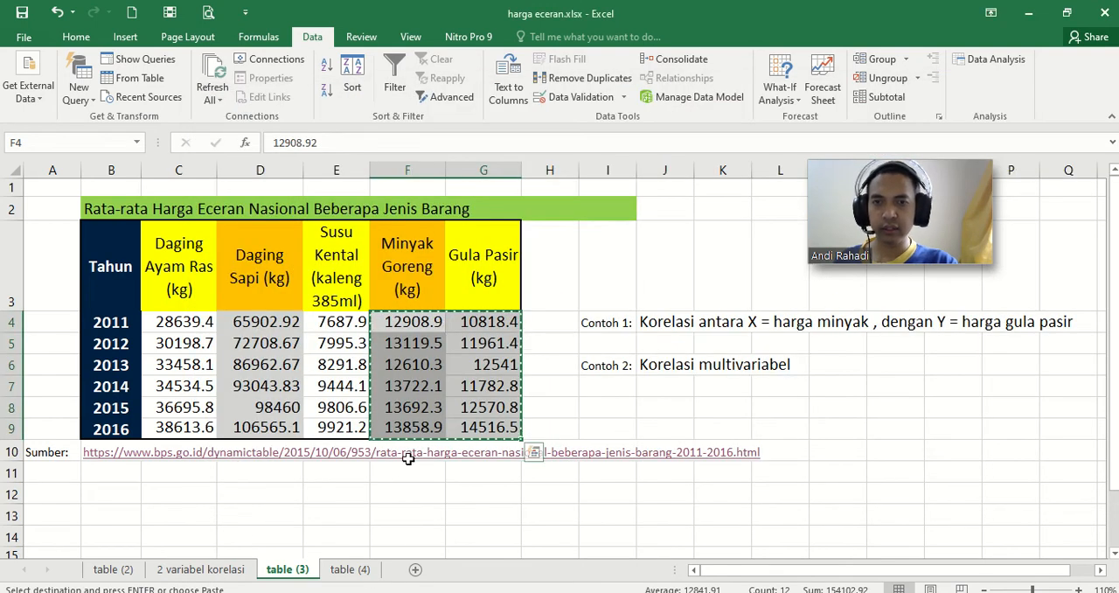
click(328, 517)
key(Escape)
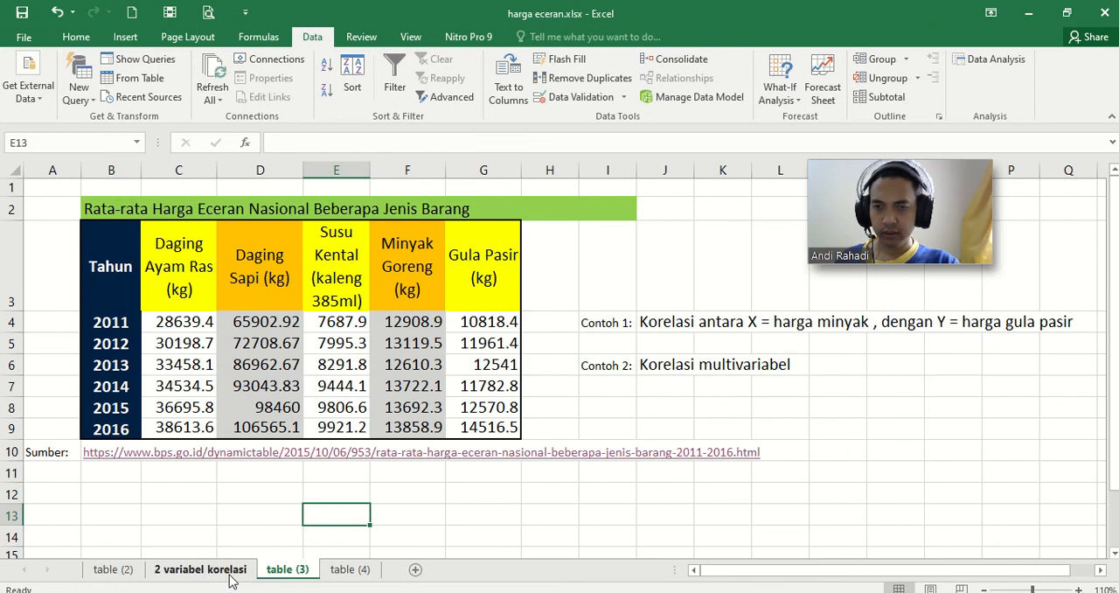
click(230, 577)
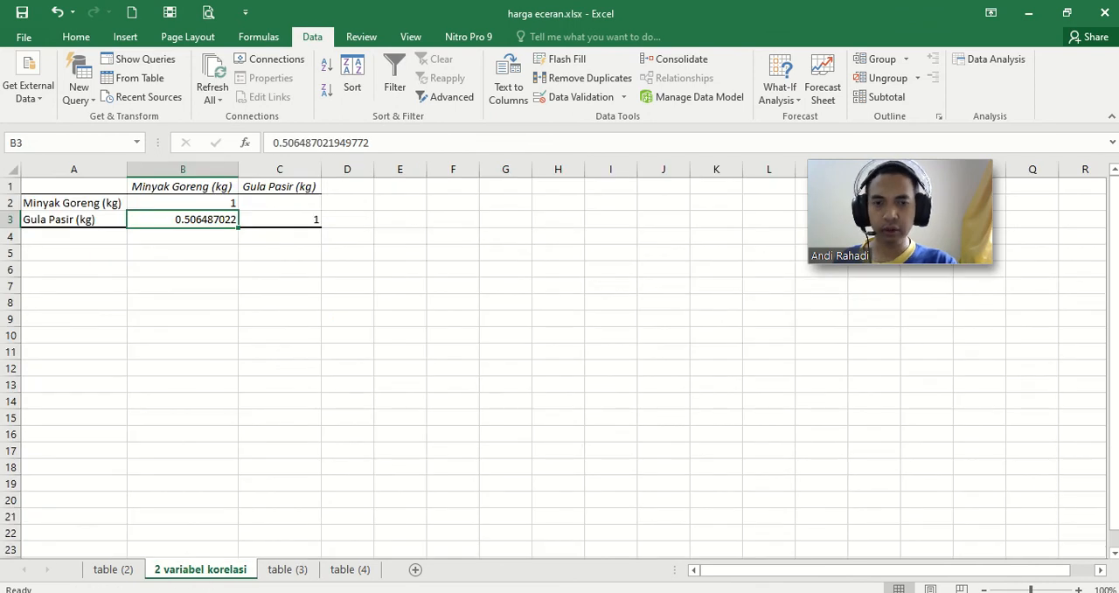
mouse_move(582, 592)
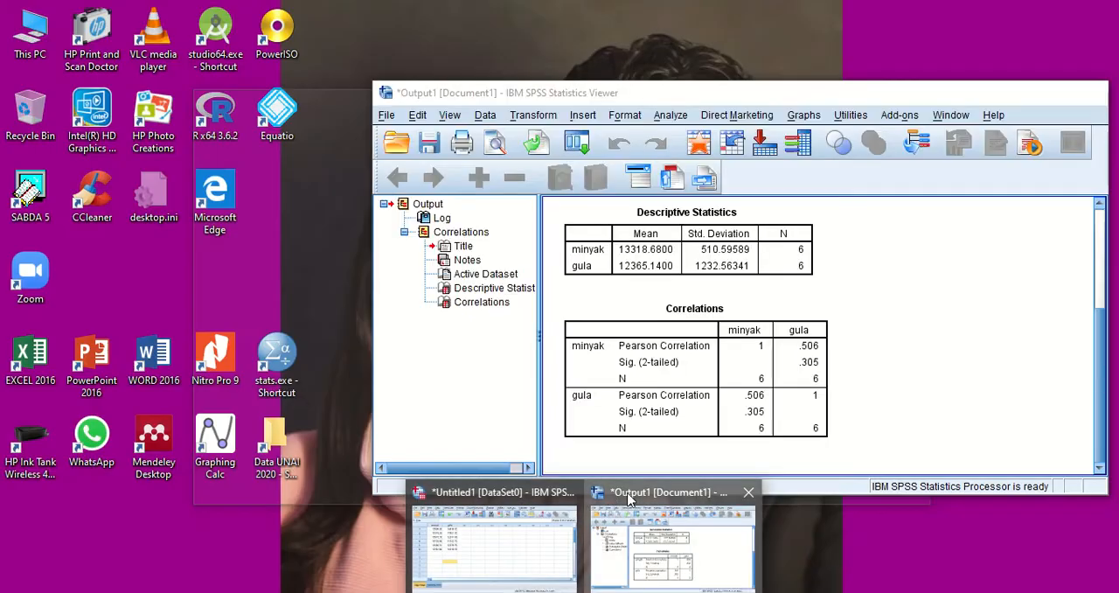
click(627, 498)
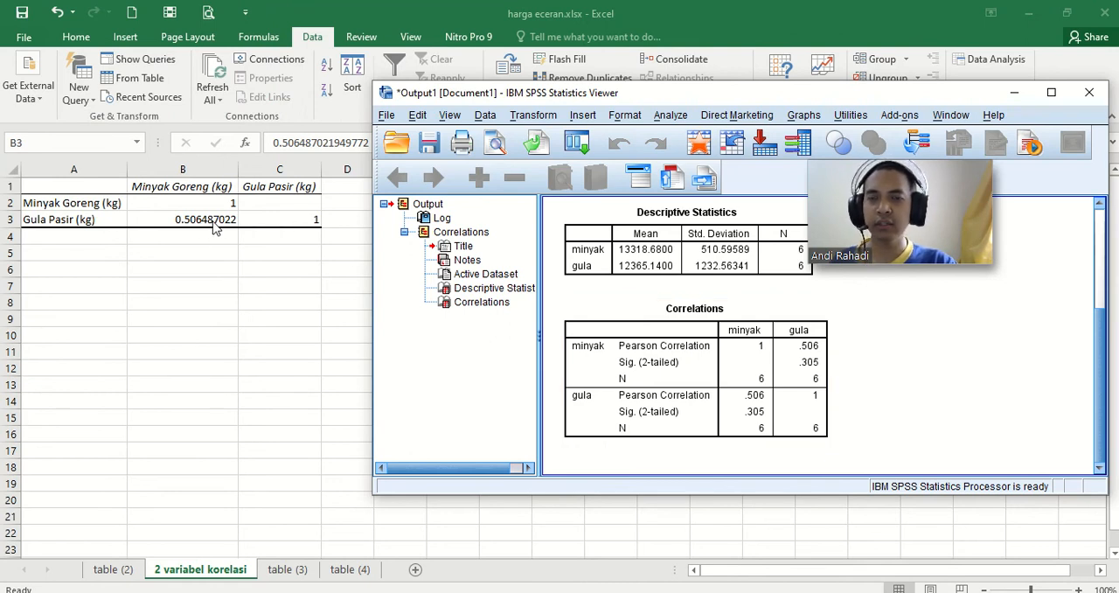
click(595, 267)
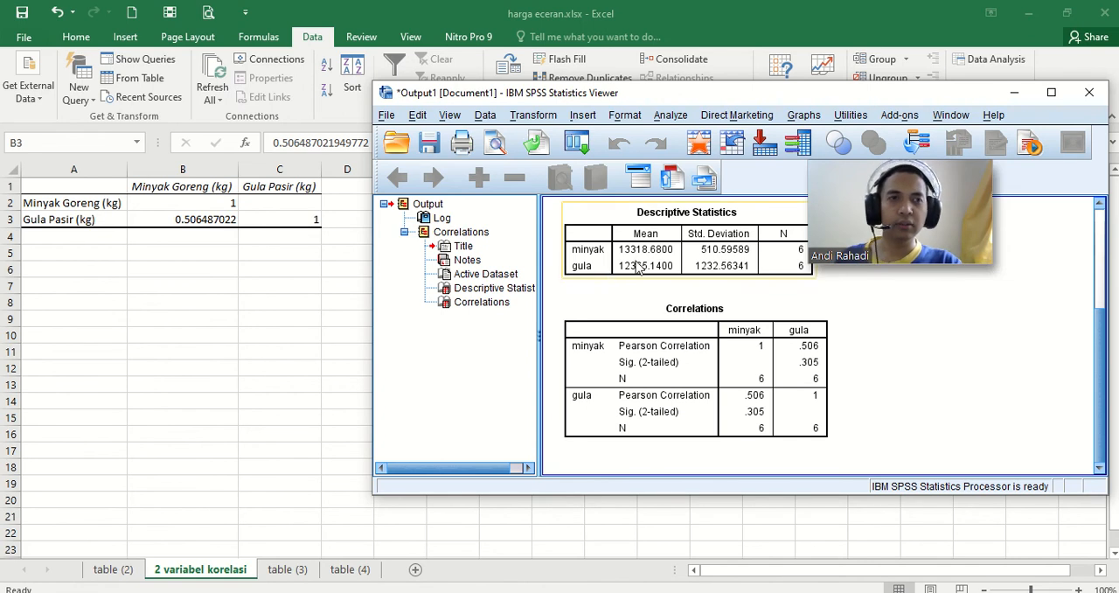
drag(941, 177, 998, 189)
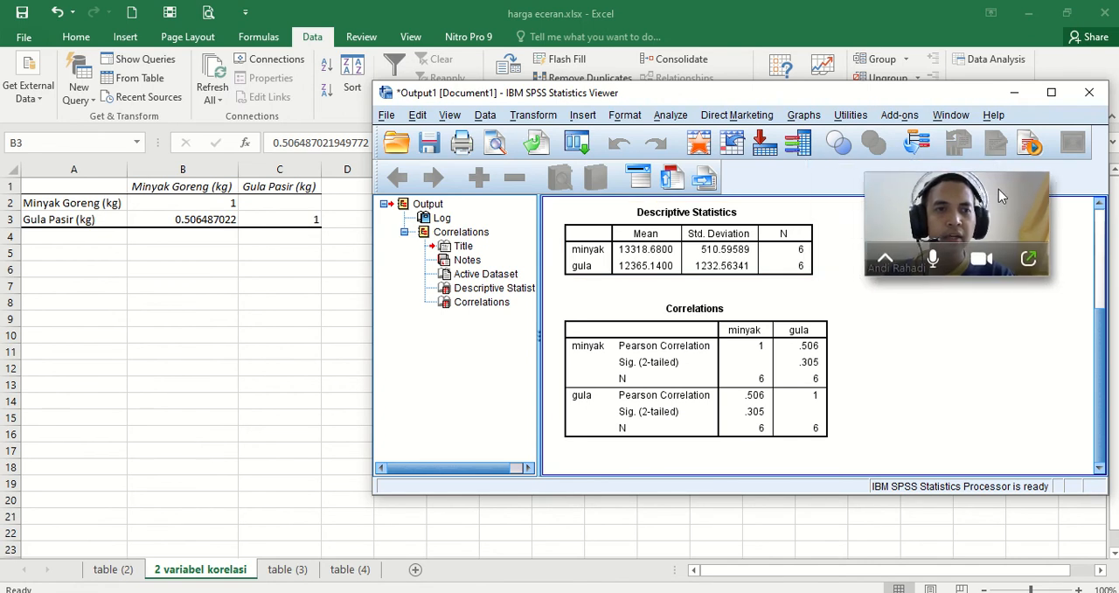
click(800, 384)
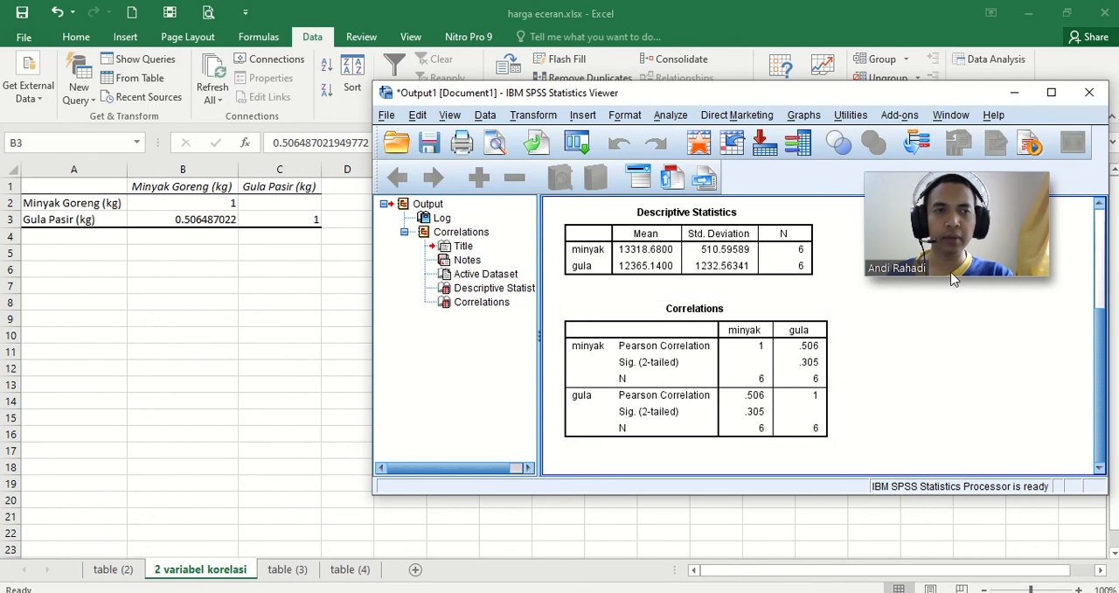
Step: Minimize the SPSS output and return to Excel's table (3) sheet for the Korelasi multivariabel example
click(1014, 91)
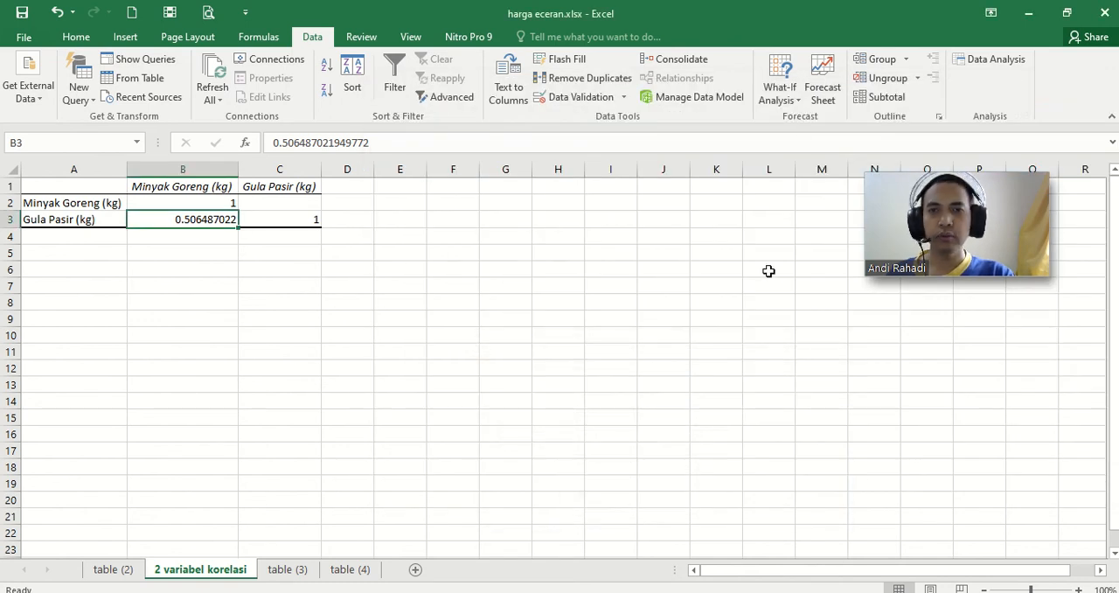
click(281, 569)
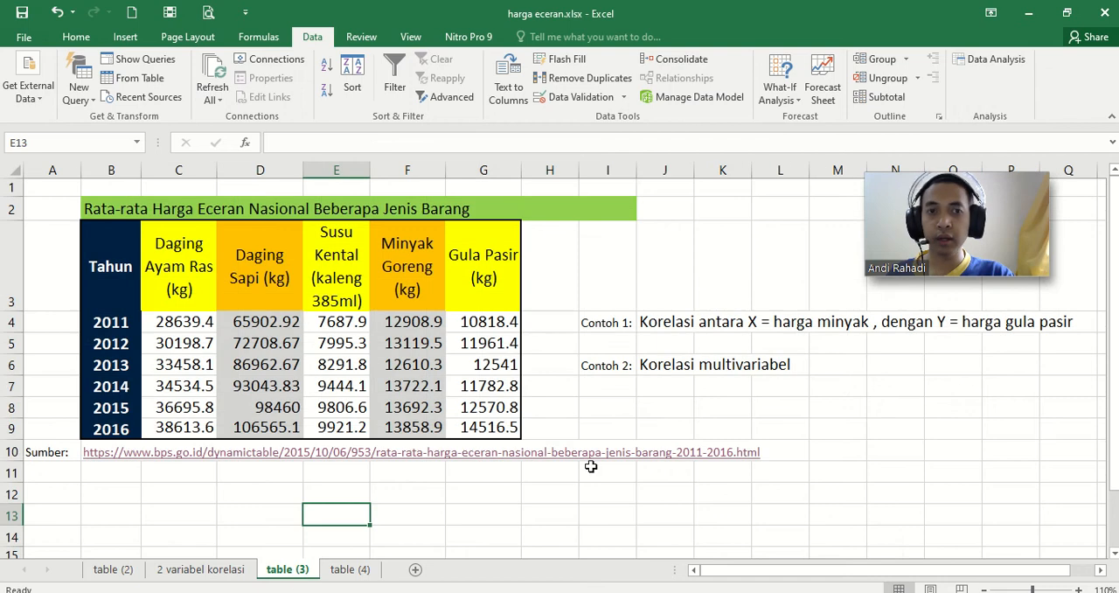
click(619, 371)
click(670, 365)
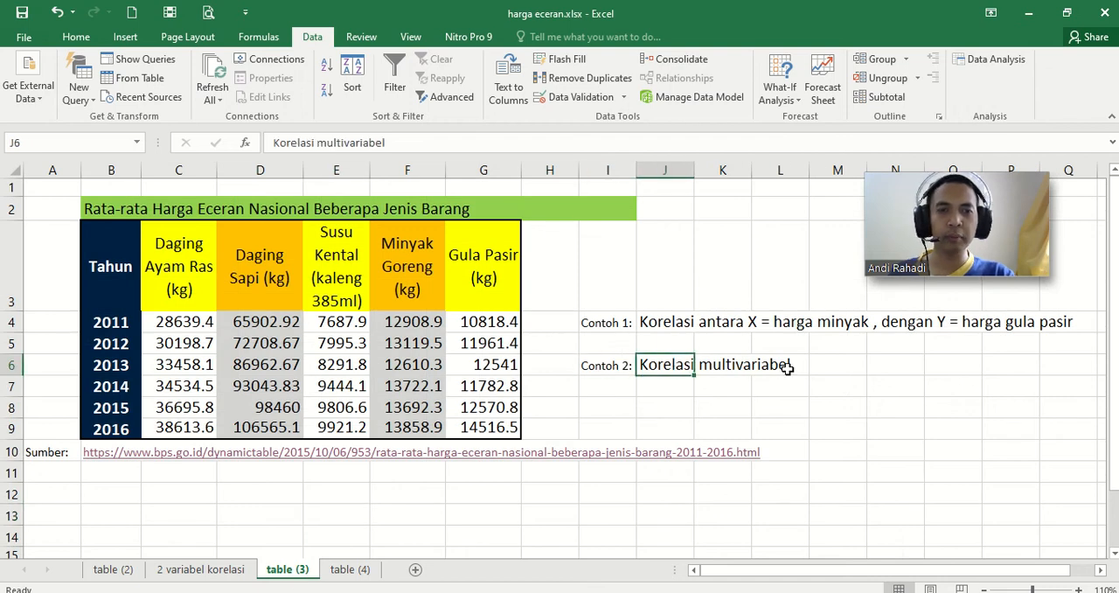
click(171, 235)
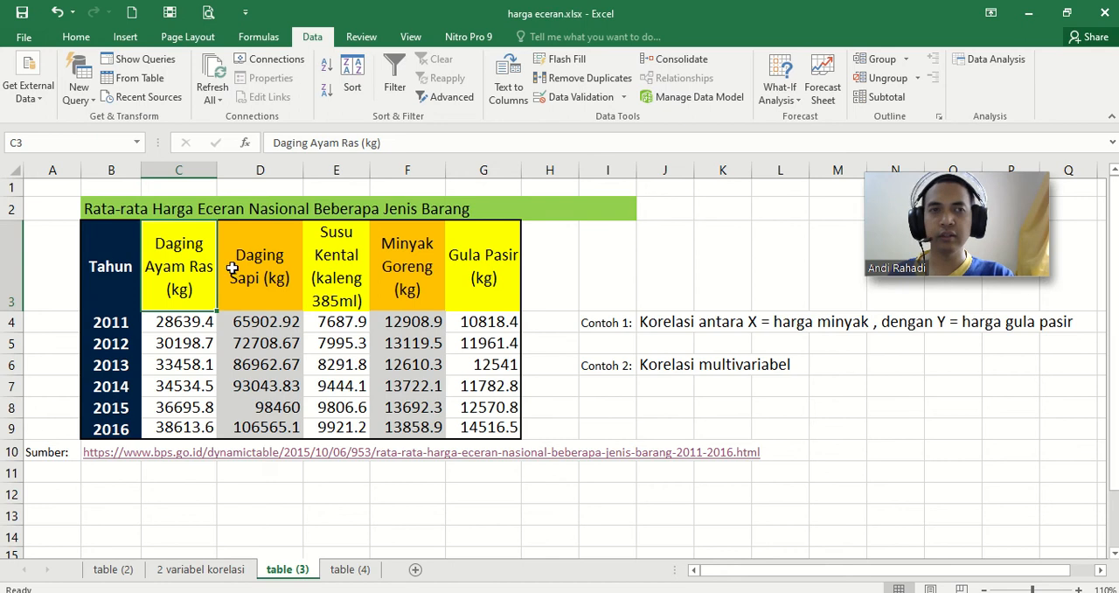
Step: Start a Correlation analysis with C3:G9 as the input range, covering all five commodity columns and their headers
click(977, 65)
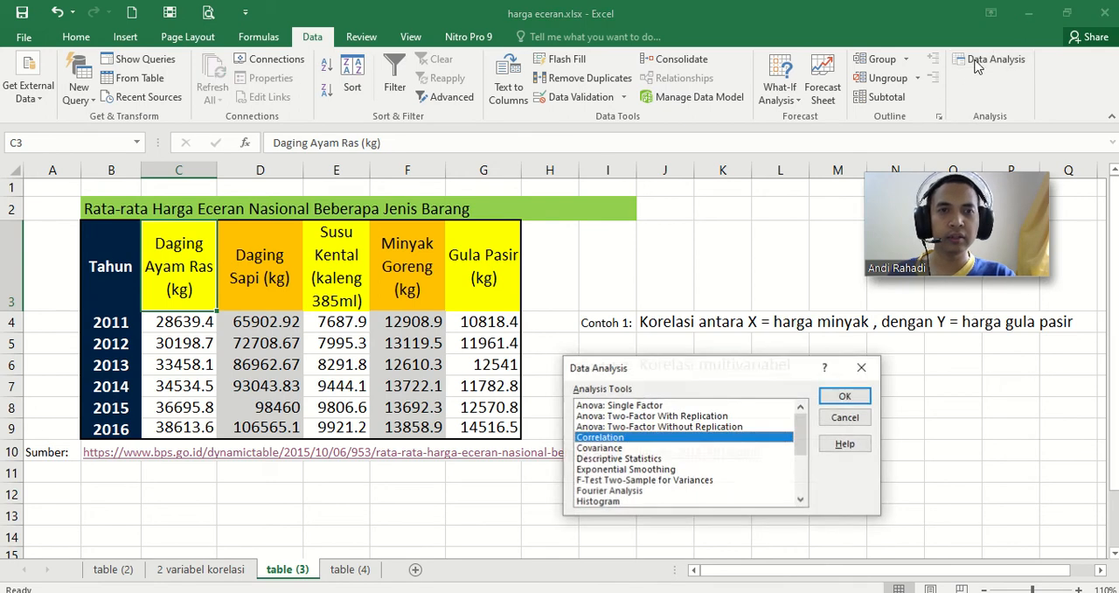
click(835, 398)
click(783, 383)
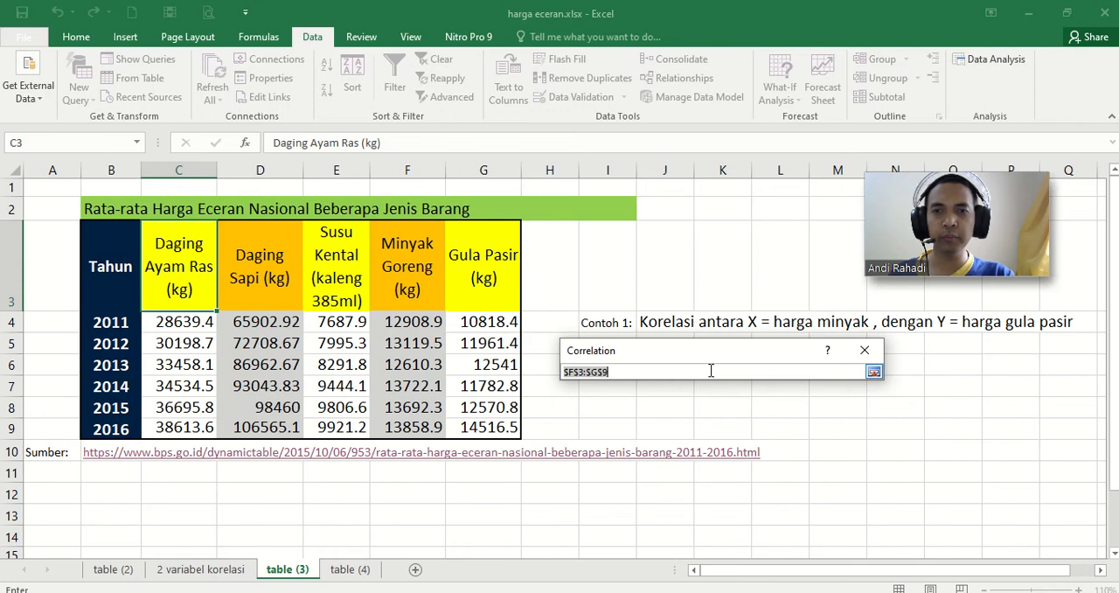
drag(166, 255, 494, 426)
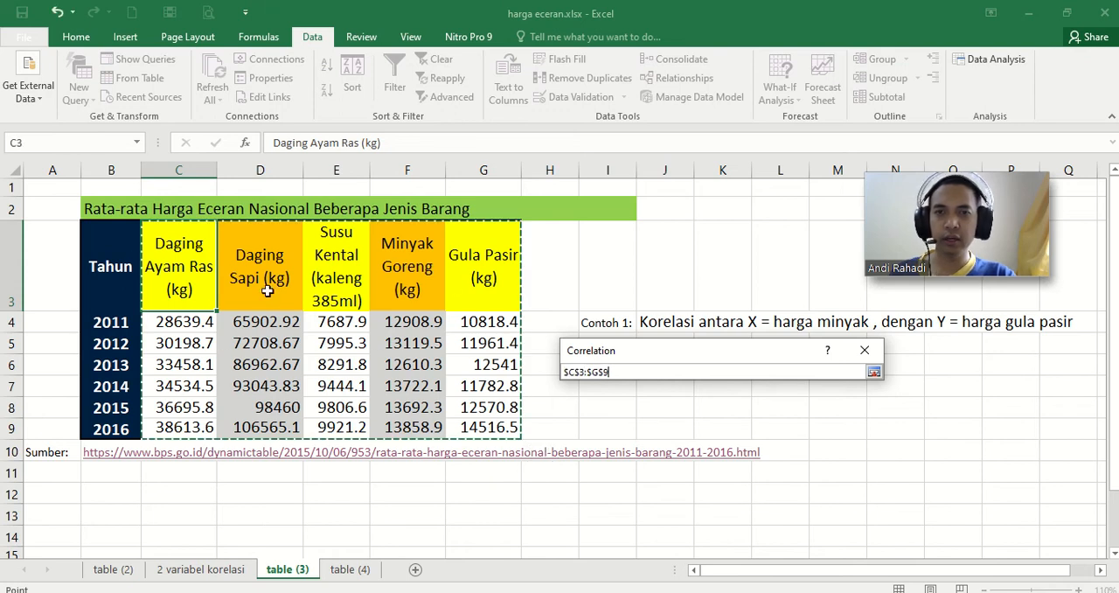
click(873, 372)
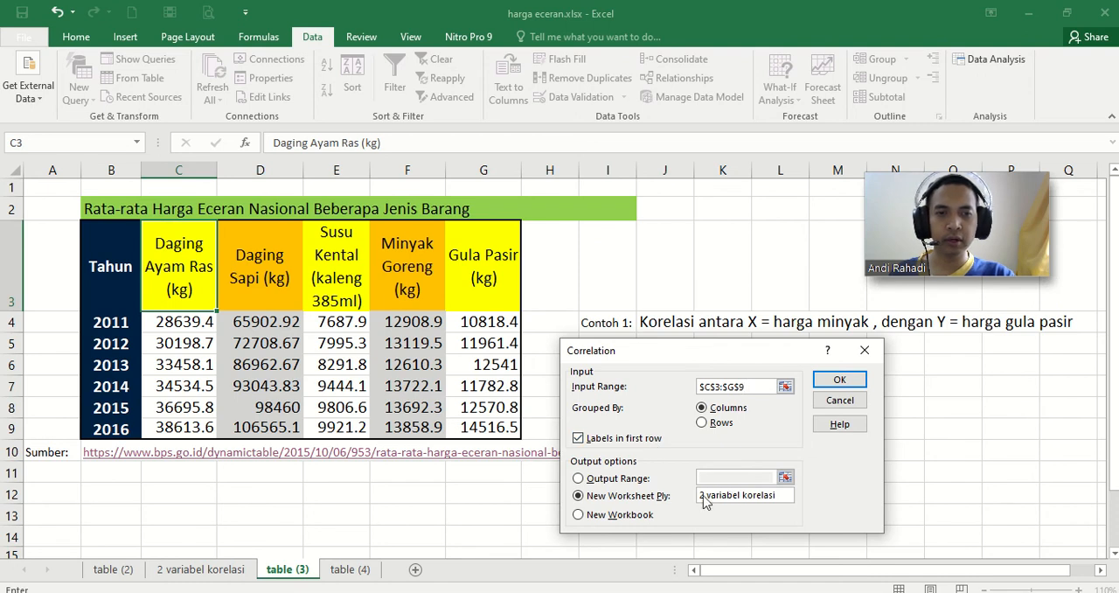
Step: Name the new output worksheet multi variabel korelasi and run the correlation
key(BackSpace)
text(multi)
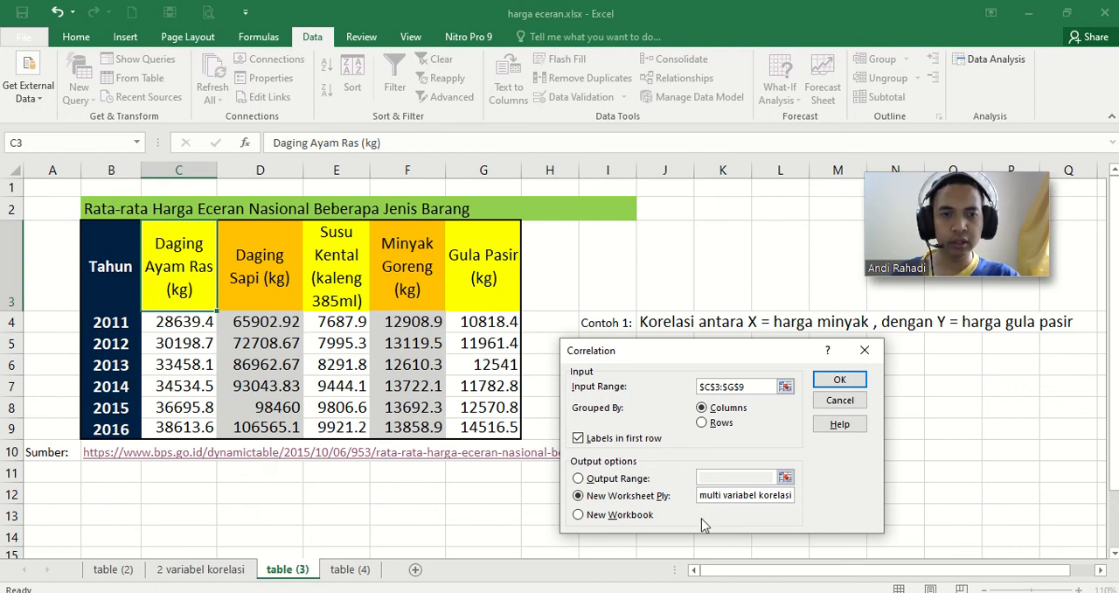
click(839, 381)
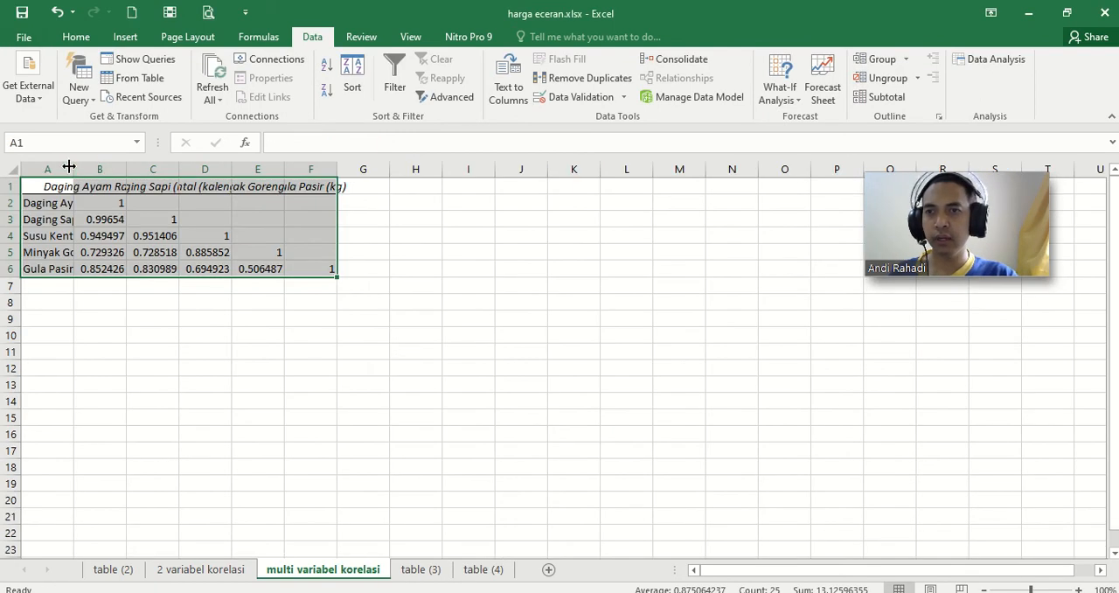
Step: Autofit the widths of columns A to F on the multi variabel korelasi sheet and clear the column selection
drag(68, 166, 323, 167)
double_click(336, 167)
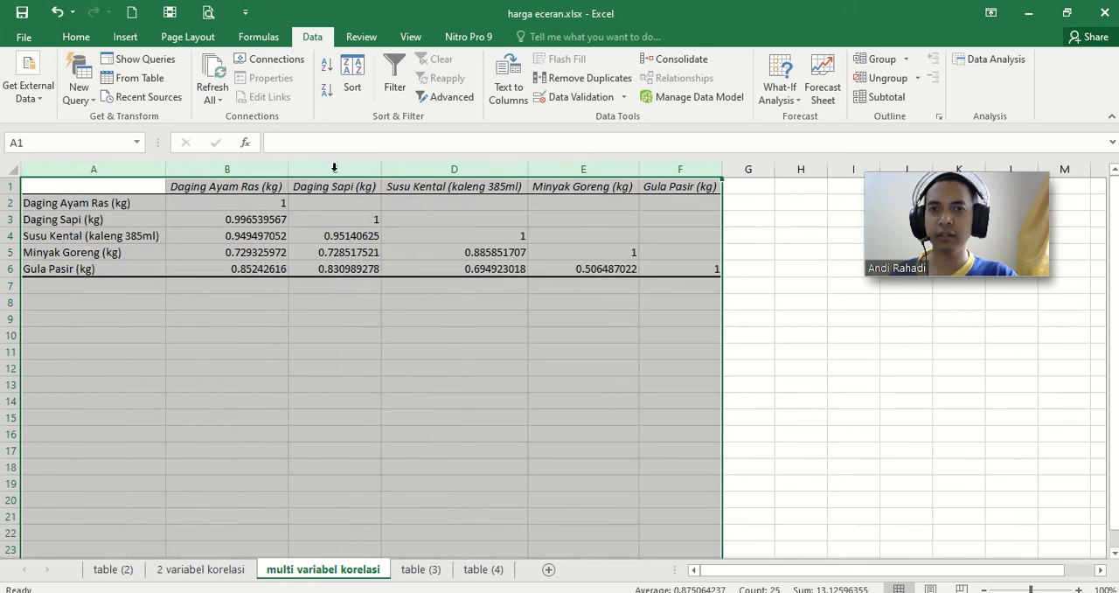
click(516, 335)
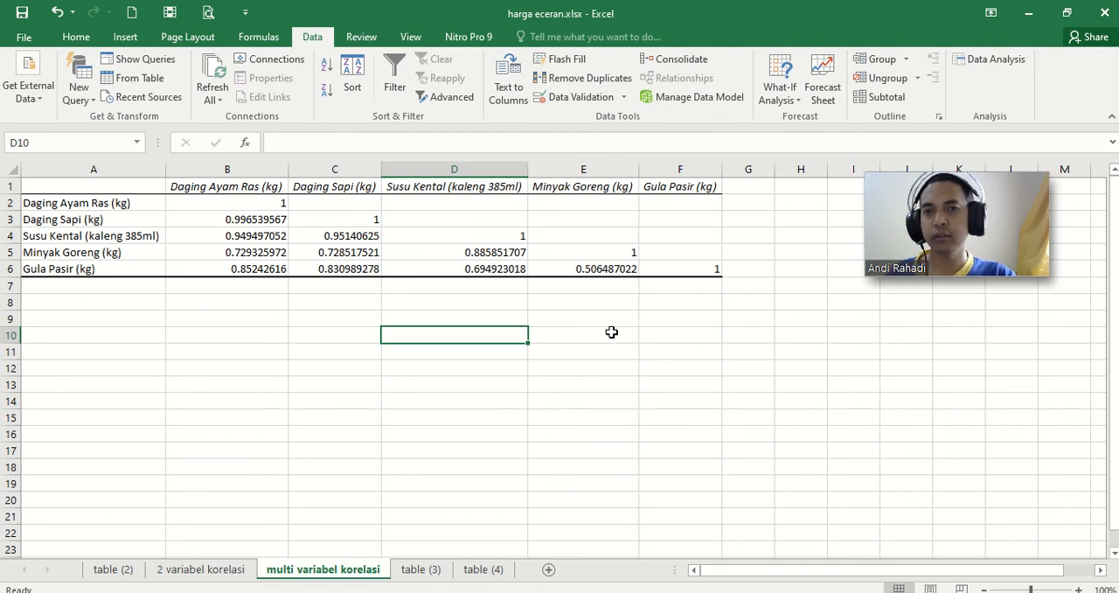
Step: Examine the multivariable correlation matrix, including the coefficient between Minyak Goreng and Gula Pasir
click(100, 212)
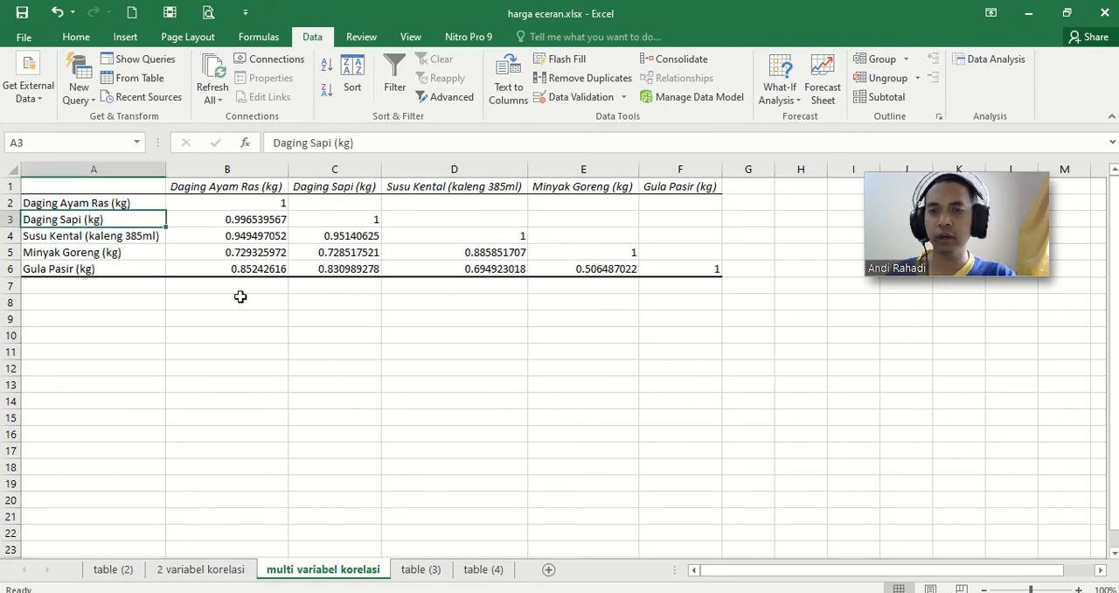
click(360, 339)
drag(692, 296, 88, 185)
click(151, 314)
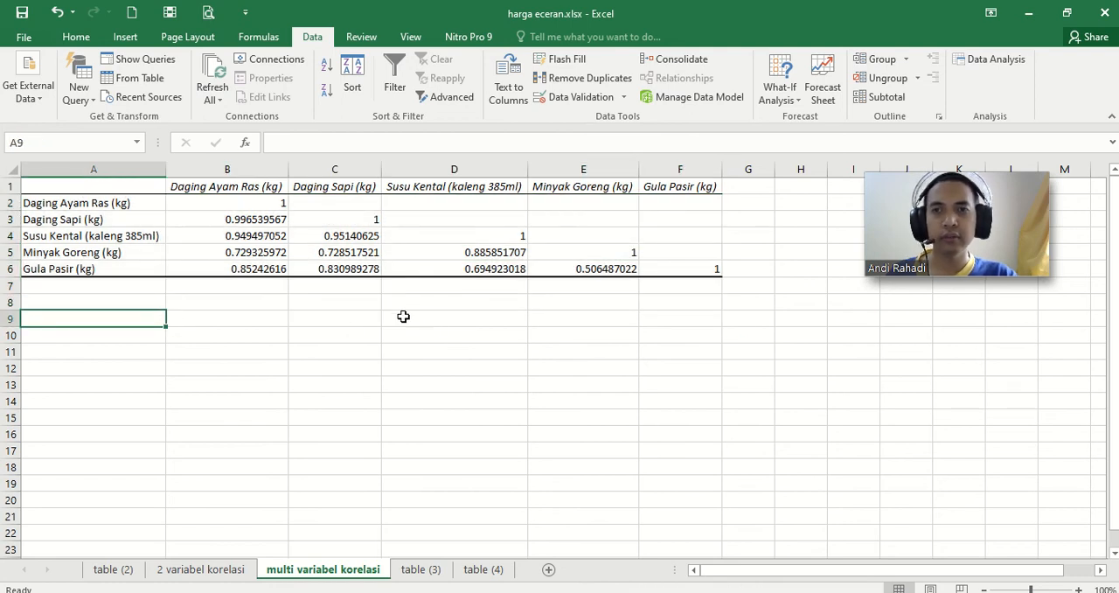
click(584, 267)
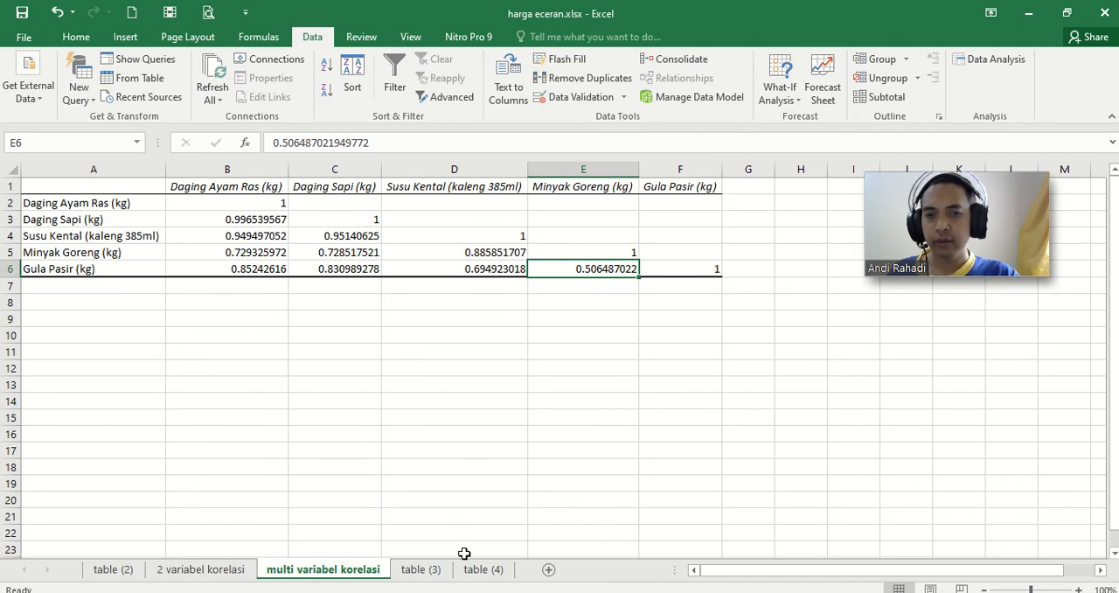
Step: Switch to the table (4) sheet containing the regression examples
click(483, 572)
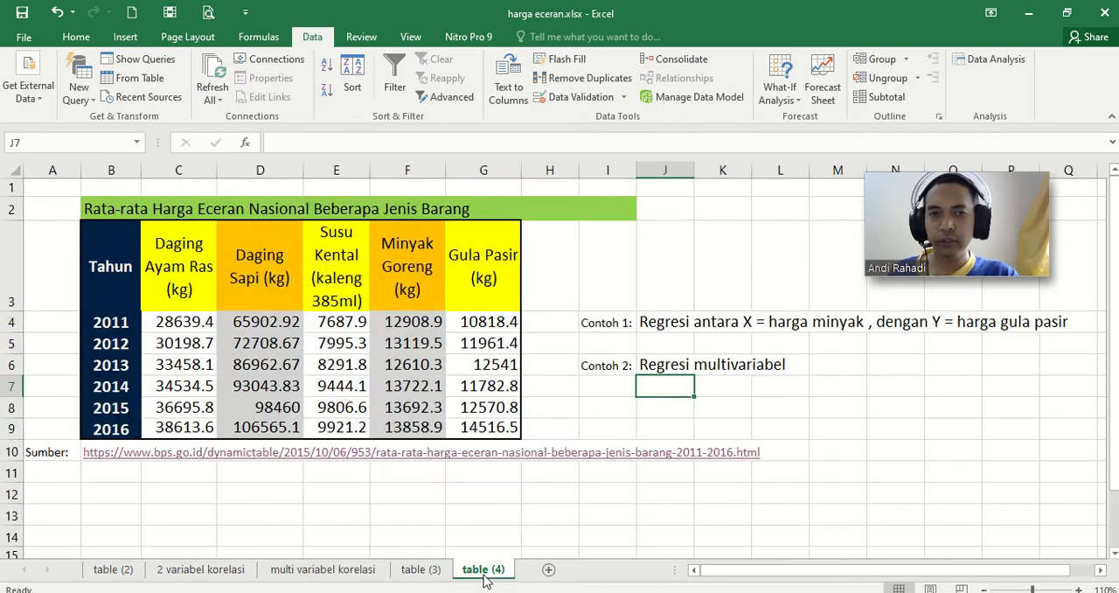
click(835, 453)
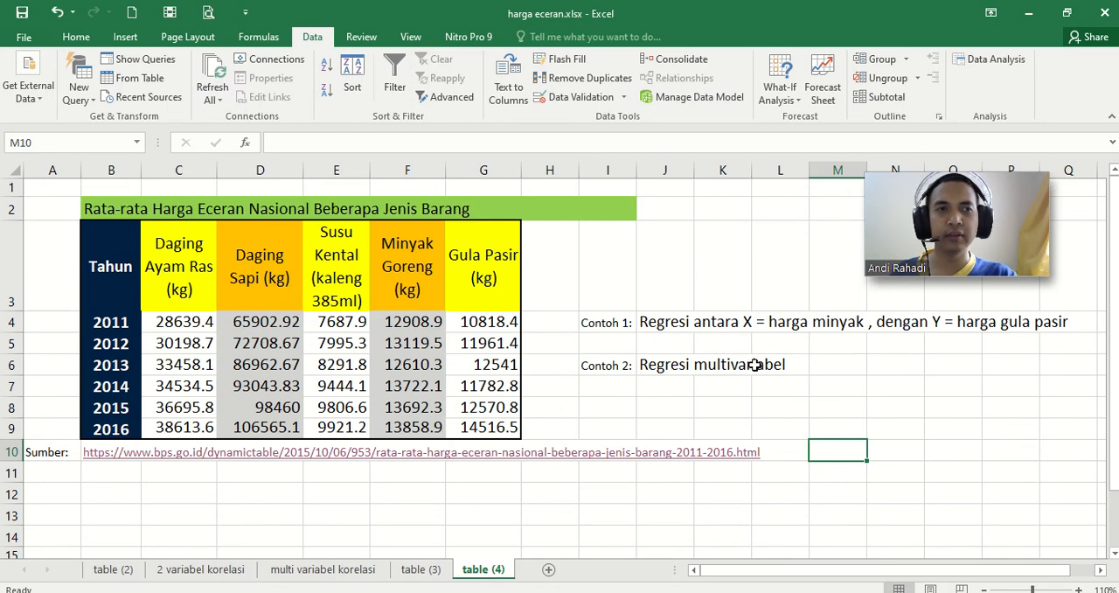
click(990, 59)
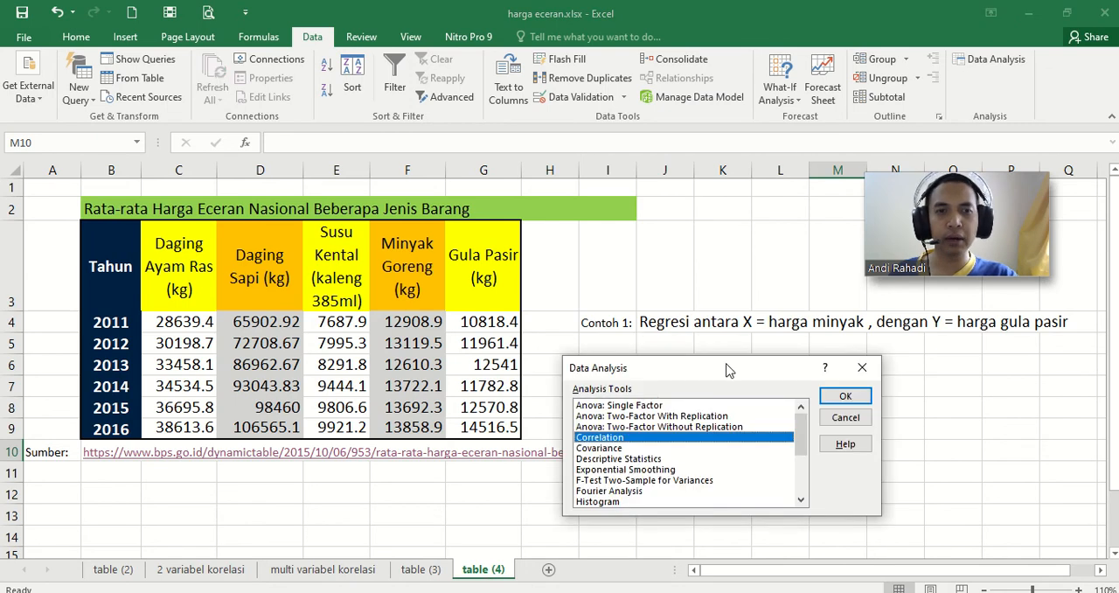
drag(803, 430, 808, 485)
click(611, 450)
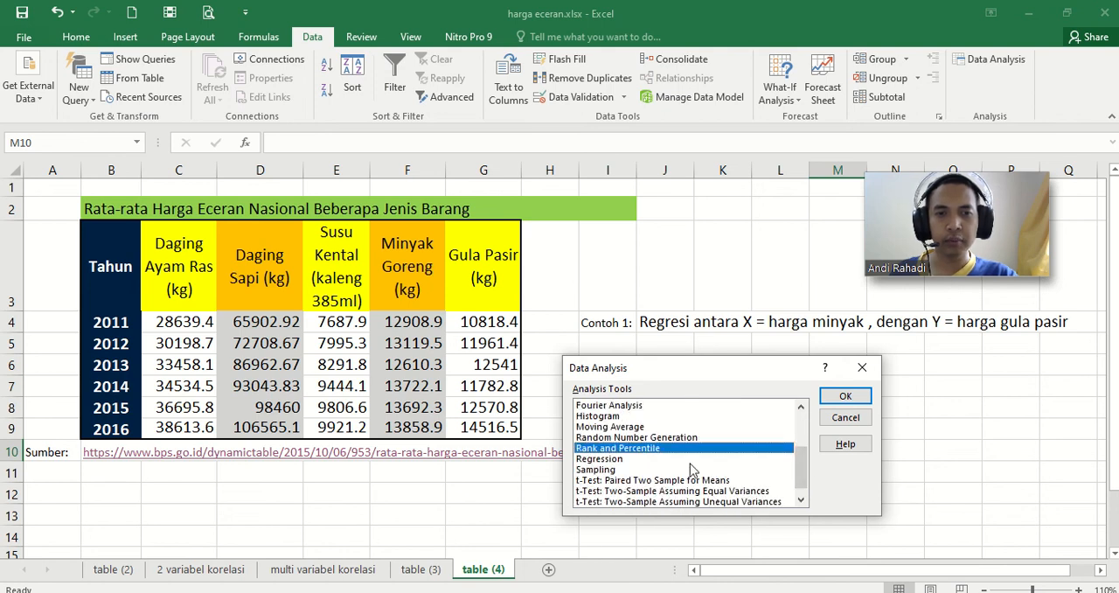
scroll(690, 469, up, 1)
scroll(702, 461, down, 1)
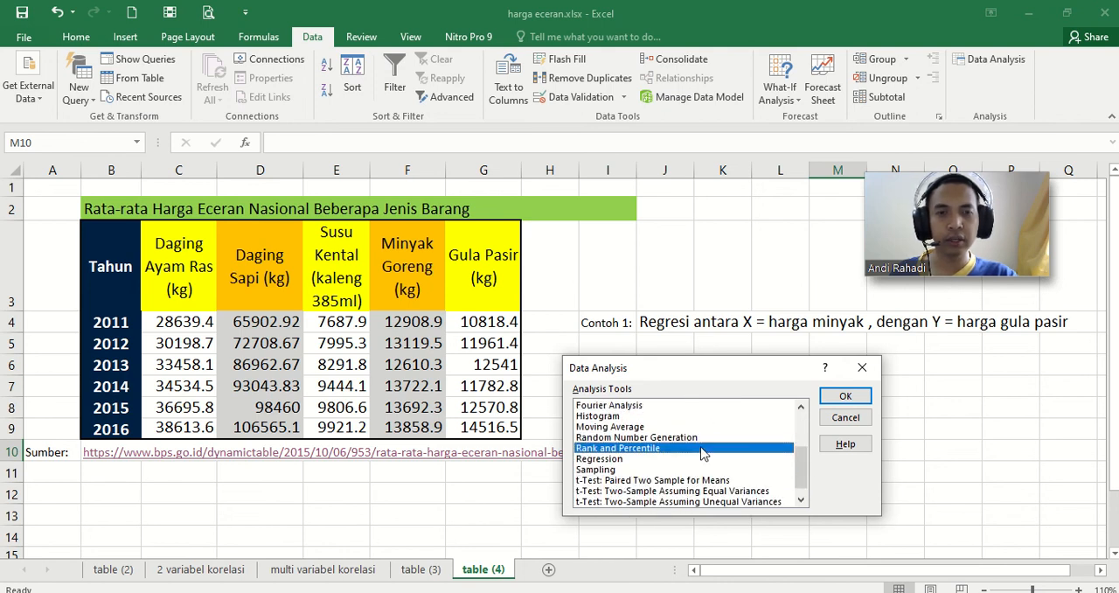
click(624, 459)
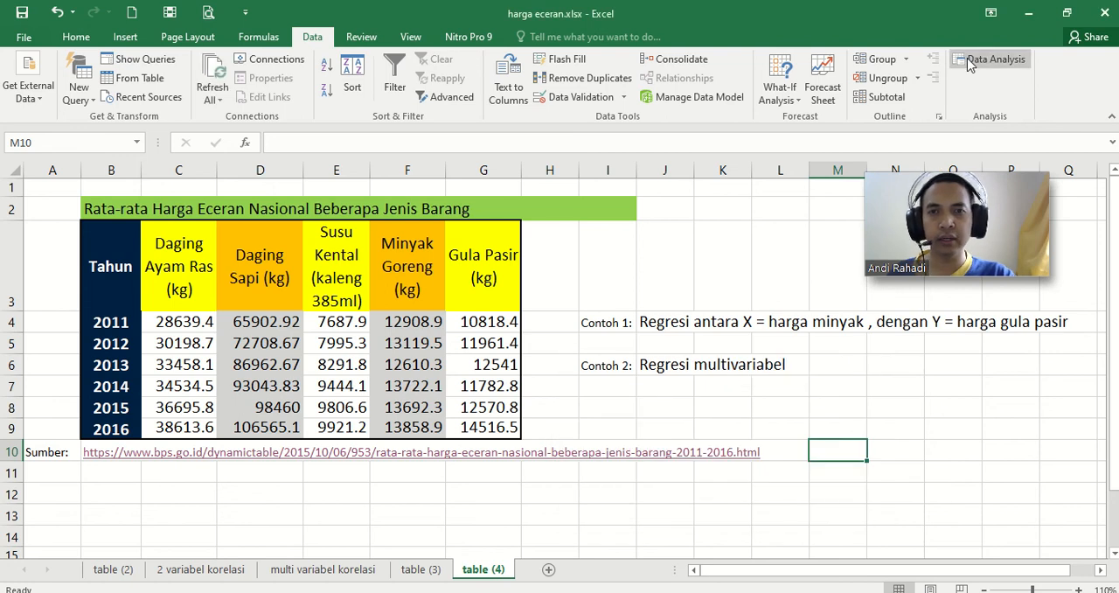
Step: Open the Regression tool from the data analysis tools and place its dialog clear of the price table
click(967, 57)
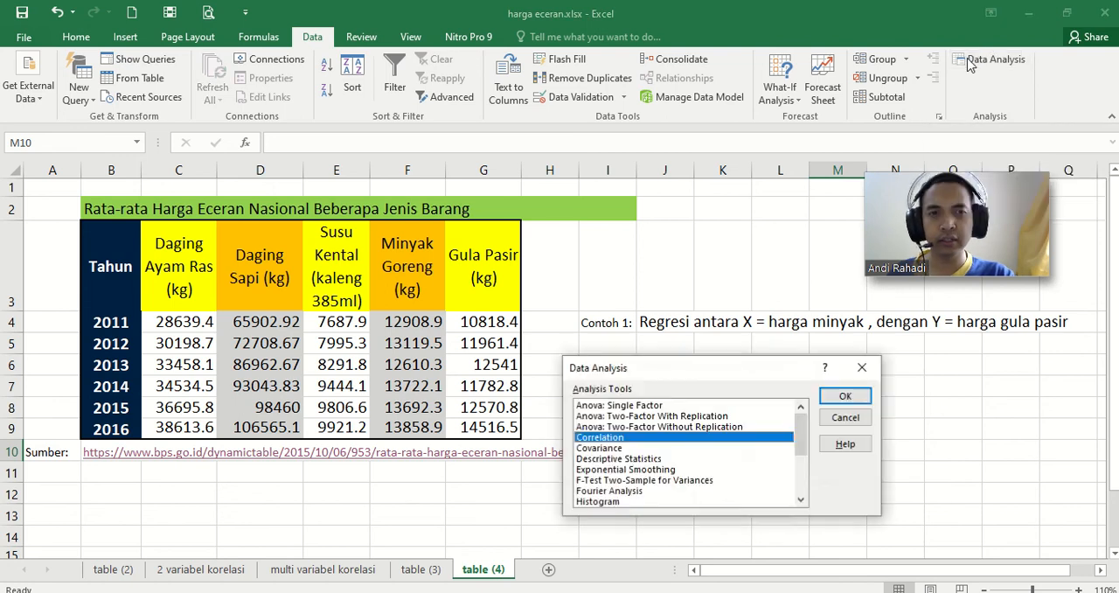
drag(772, 368, 774, 362)
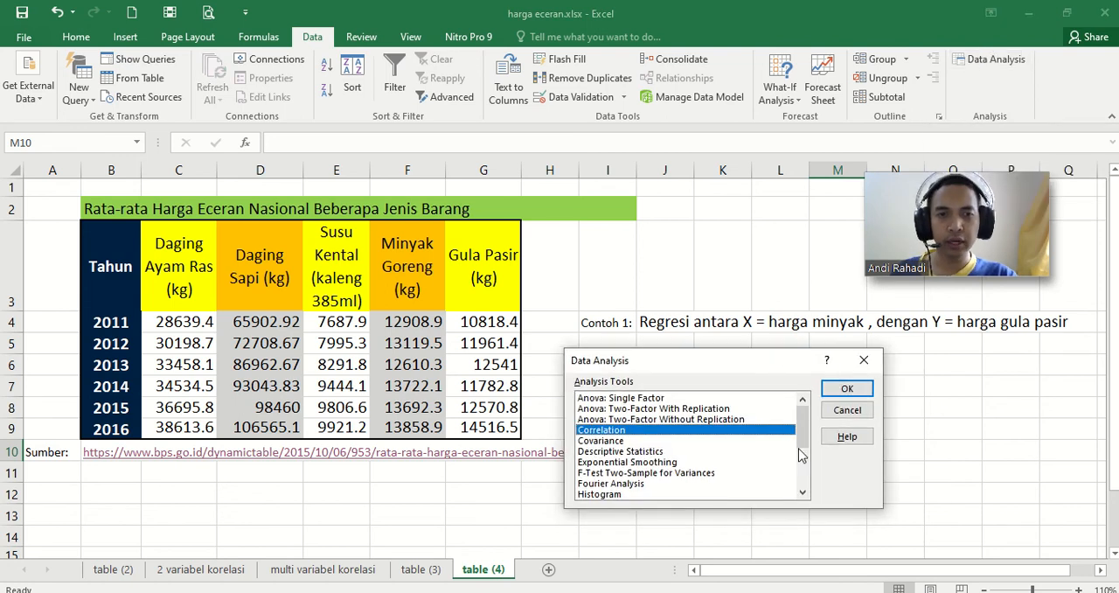
drag(800, 454, 801, 487)
click(599, 452)
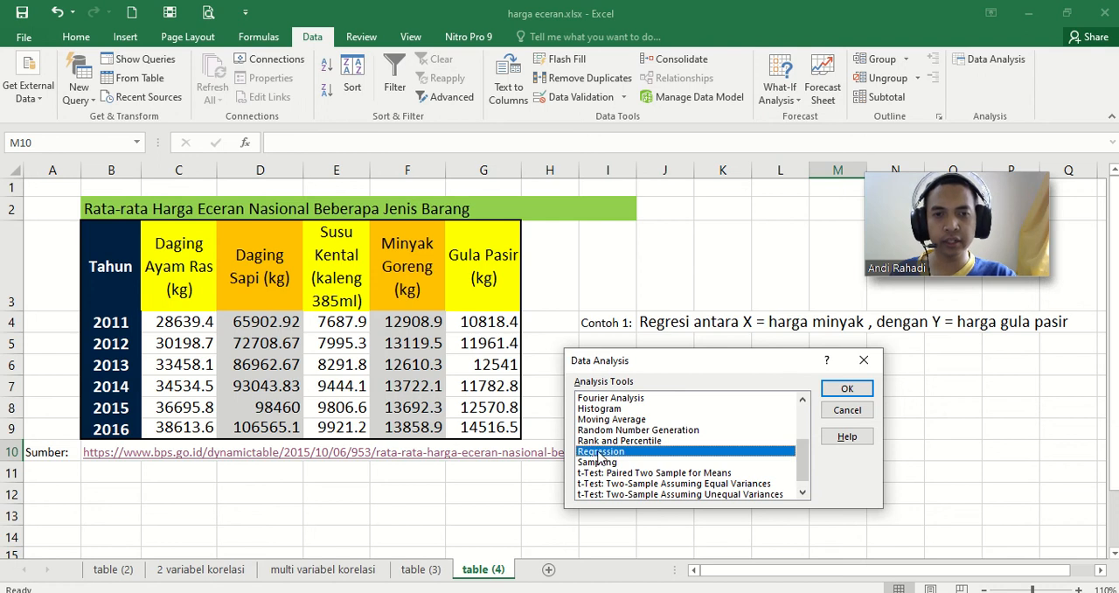
click(847, 389)
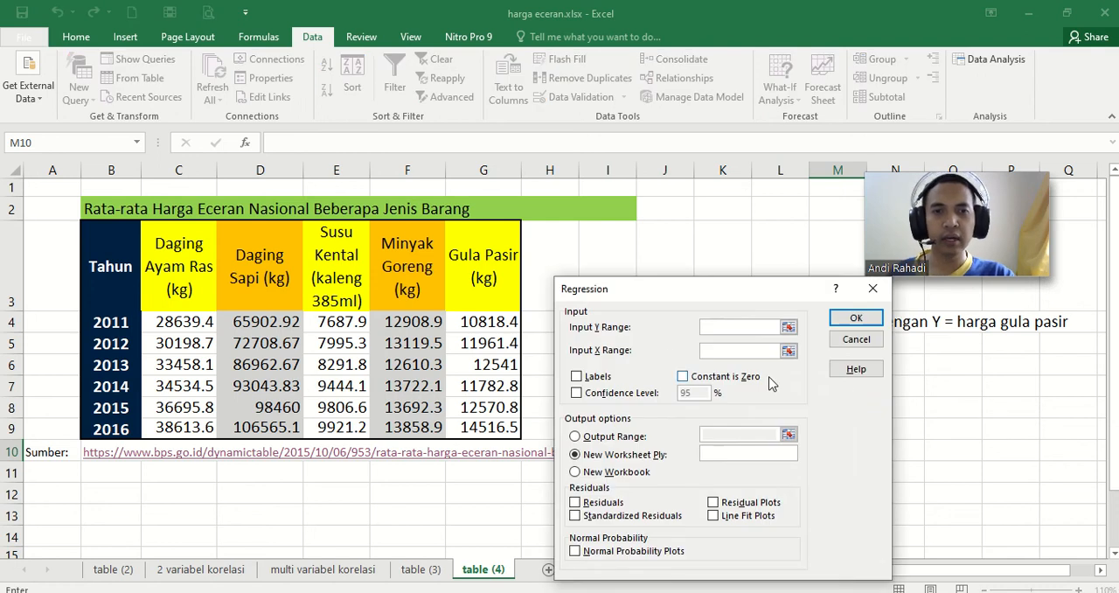
drag(691, 290, 670, 268)
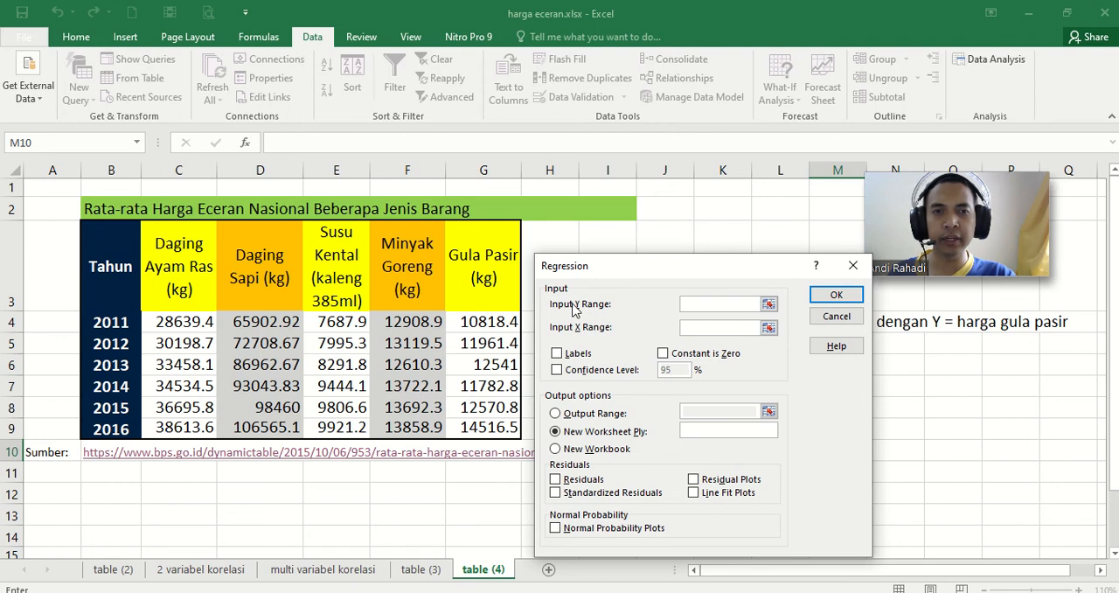
Step: Set the regression's Y range to $G$3:$G$9 and X range to $F$3:$F$9, treating the first row as labels
click(768, 303)
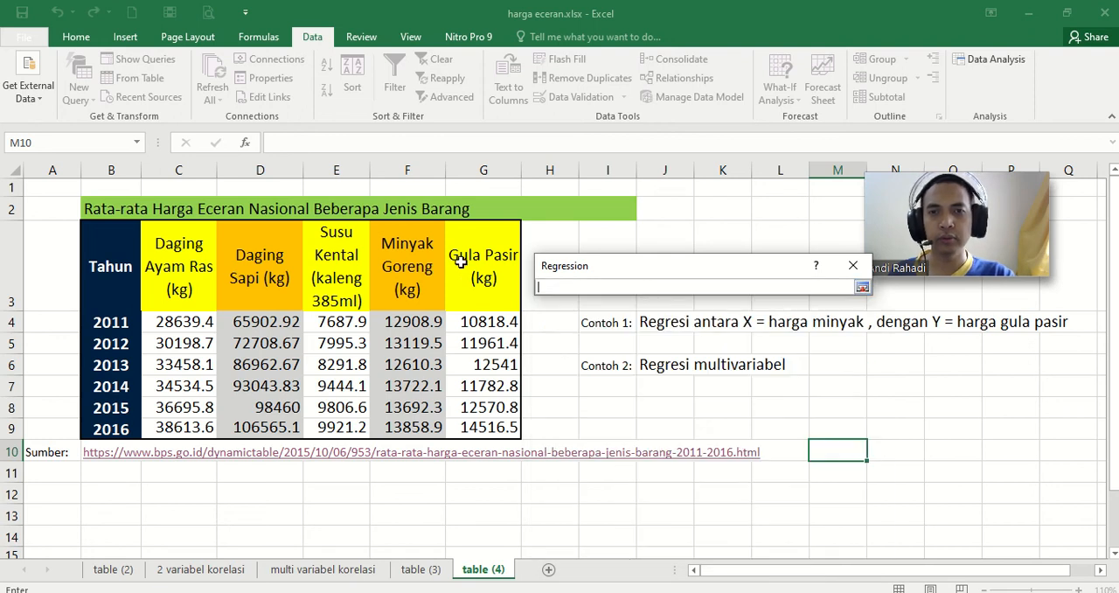
drag(461, 261, 476, 426)
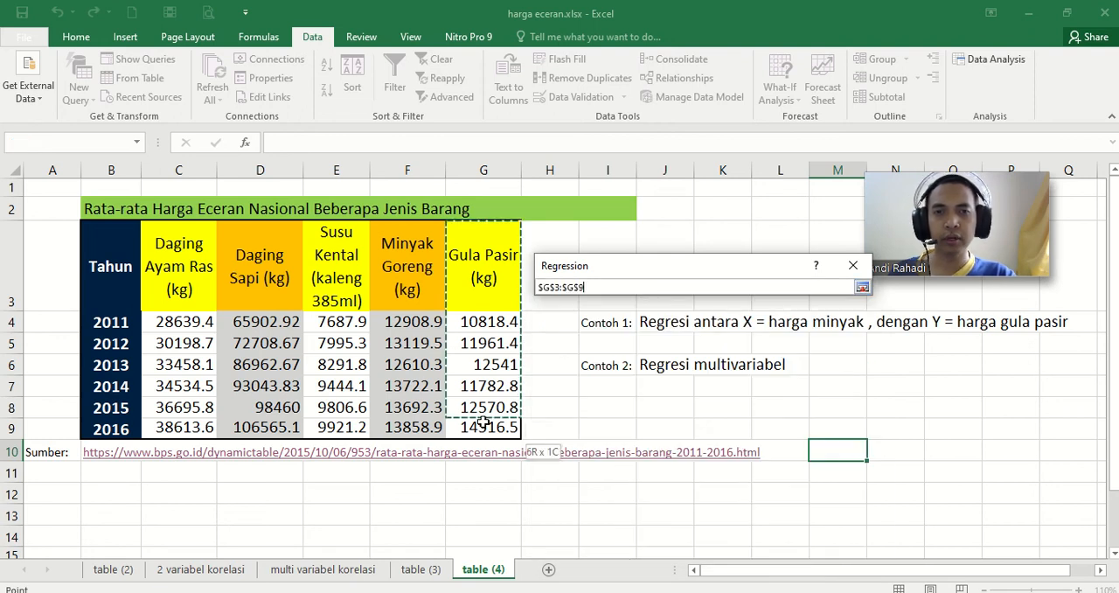
click(862, 287)
click(768, 327)
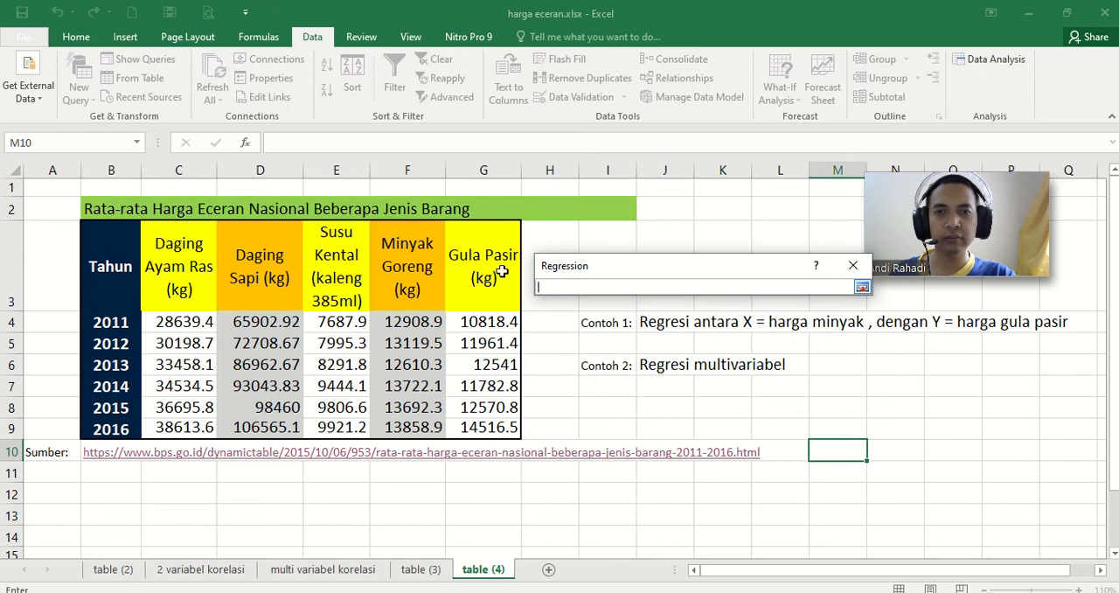
click(408, 300)
drag(408, 300, 412, 429)
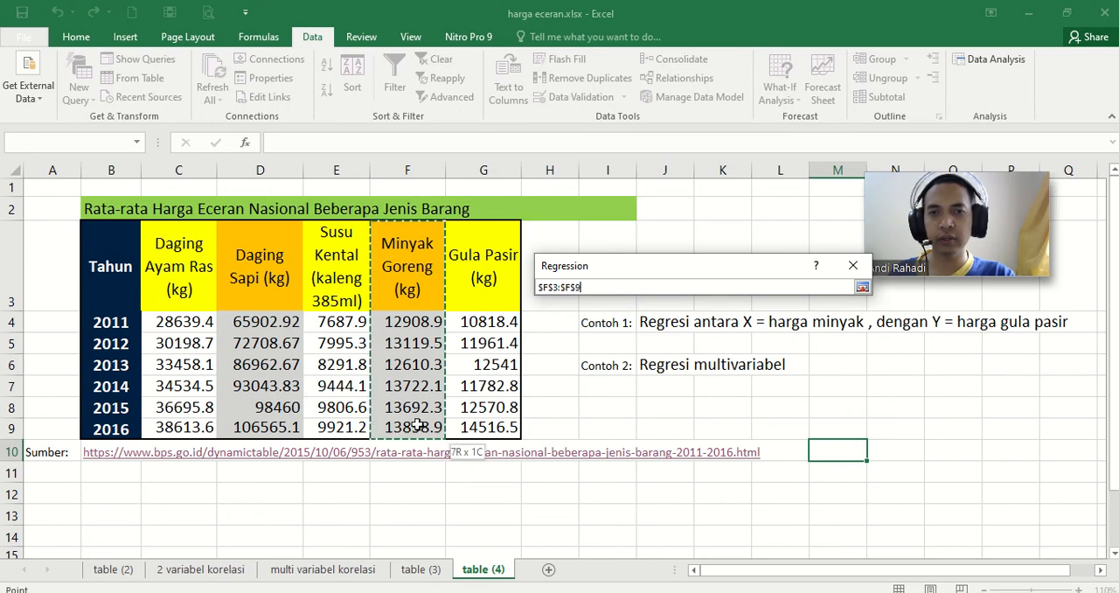
click(862, 287)
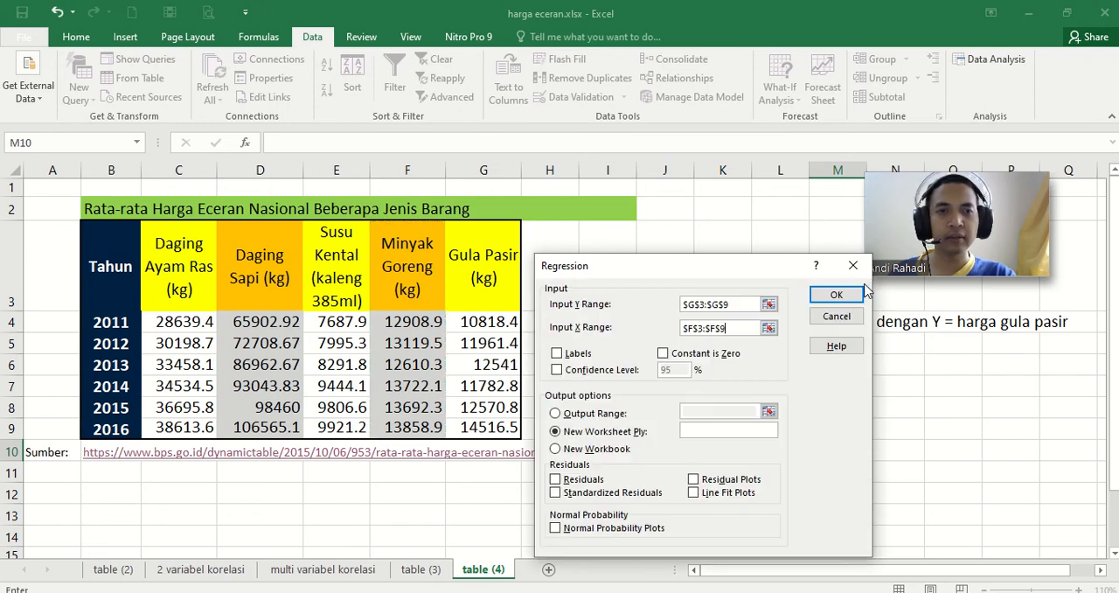
click(556, 354)
click(557, 370)
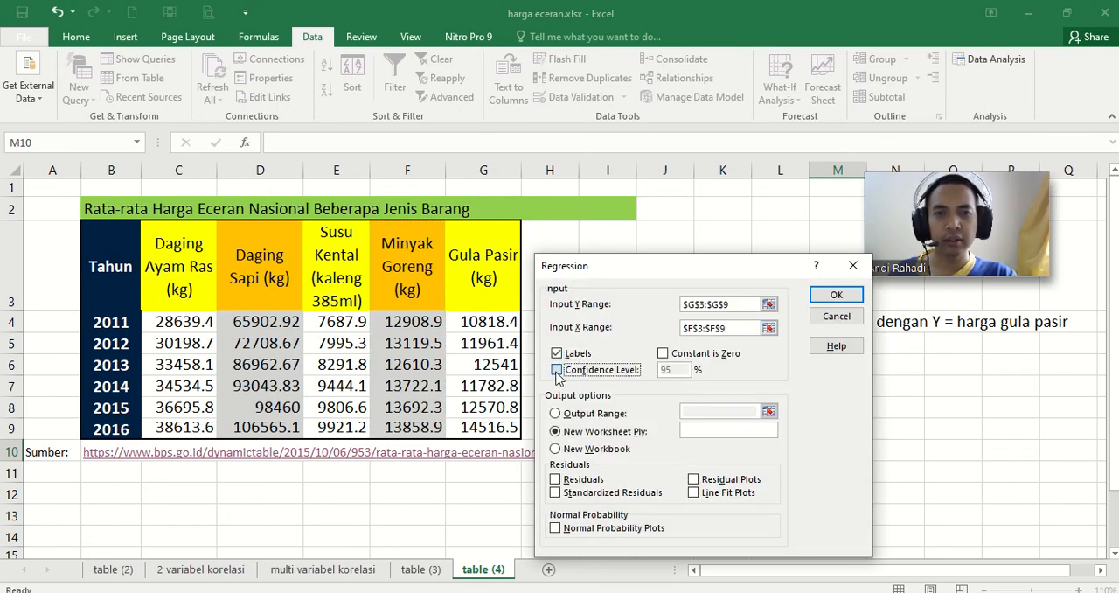
click(673, 364)
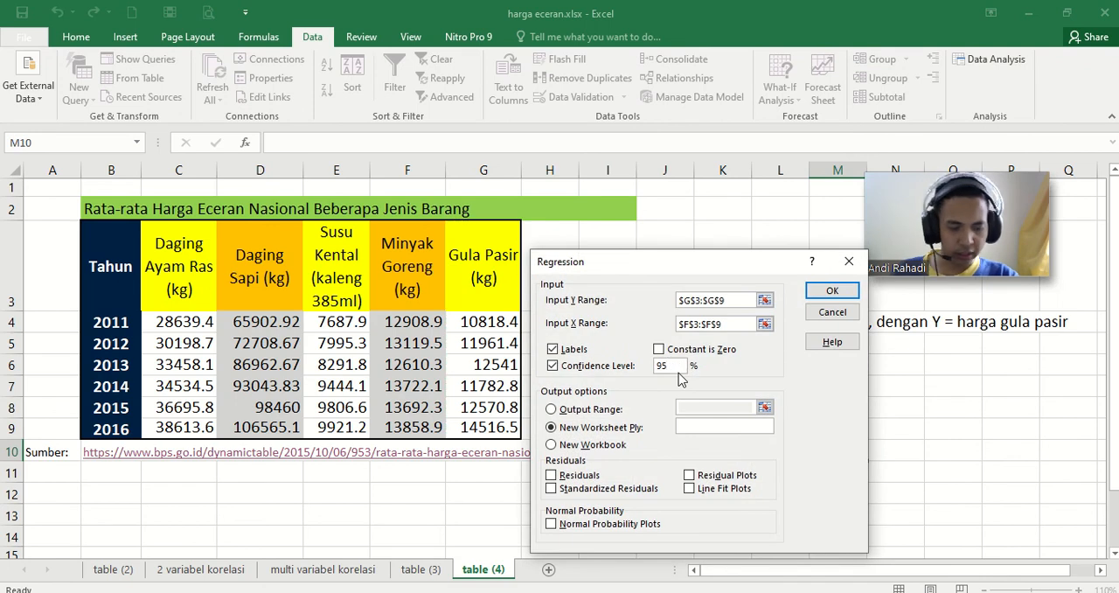
click(551, 367)
click(549, 362)
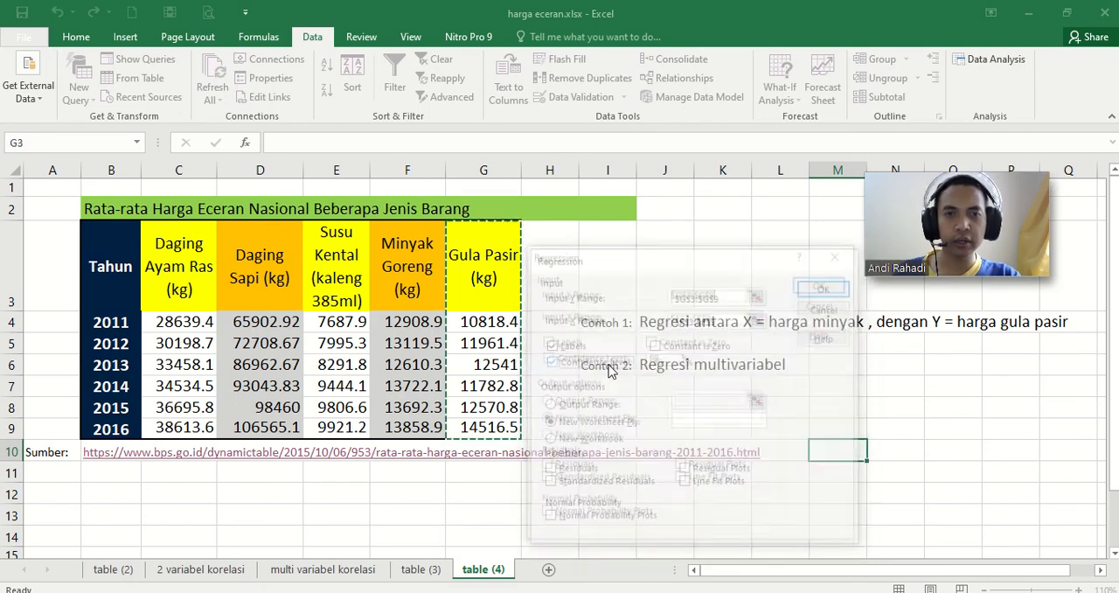
click(667, 357)
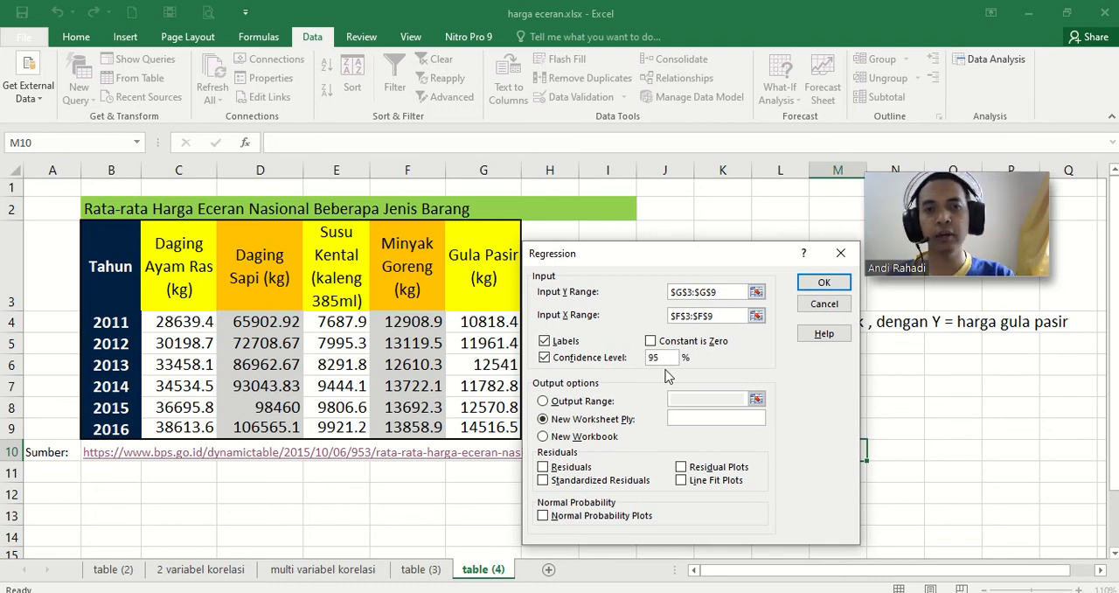
click(544, 358)
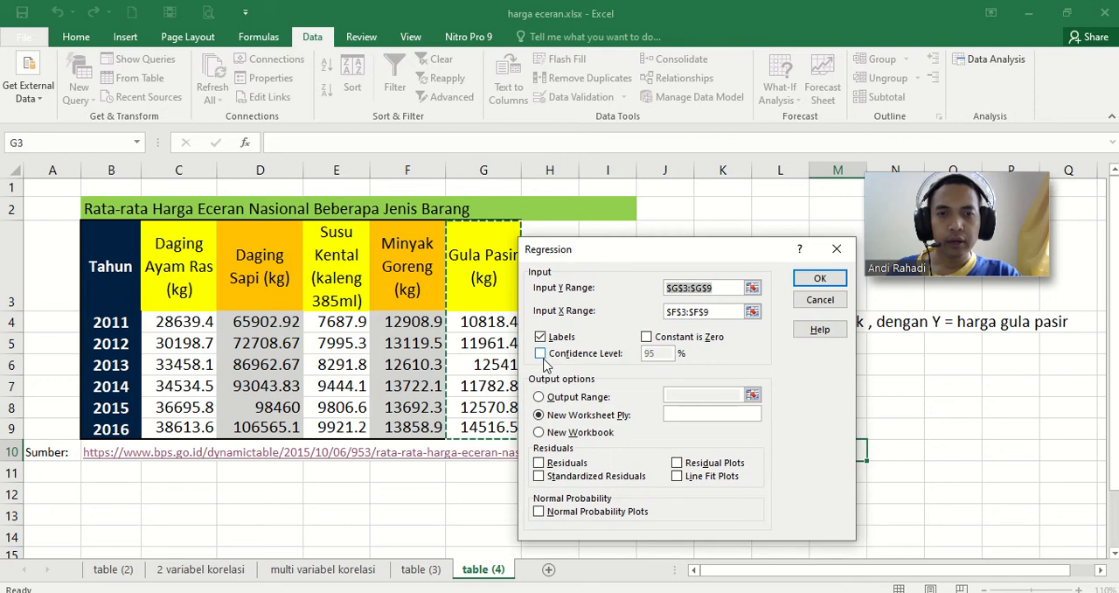
Step: Run the regression to a new worksheet named regresi 2 variabel, including Residuals and Line Fit Plots
click(688, 414)
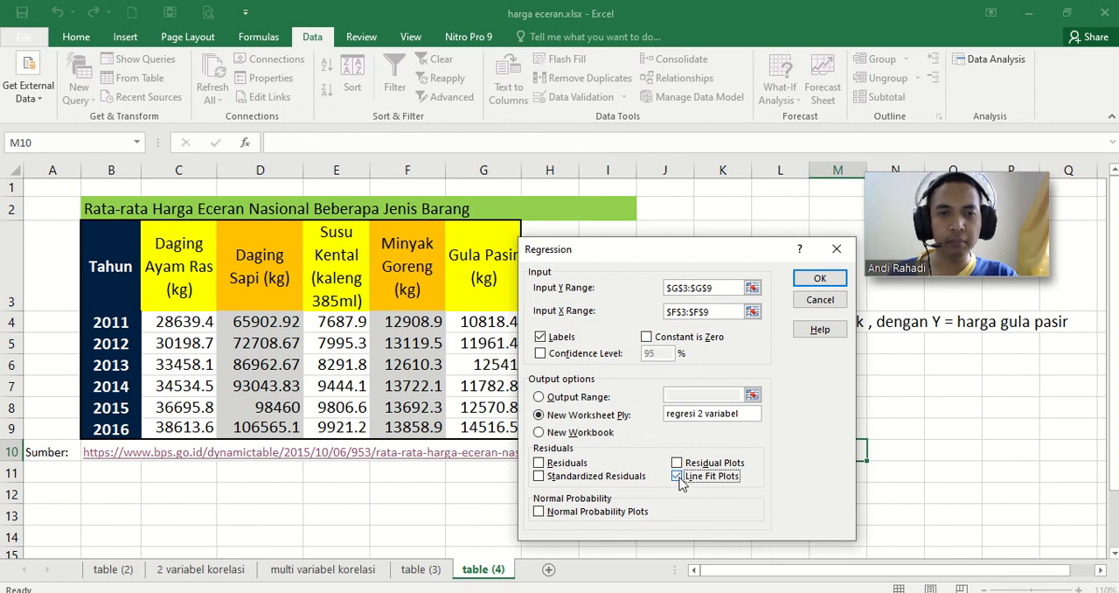
click(678, 464)
click(677, 463)
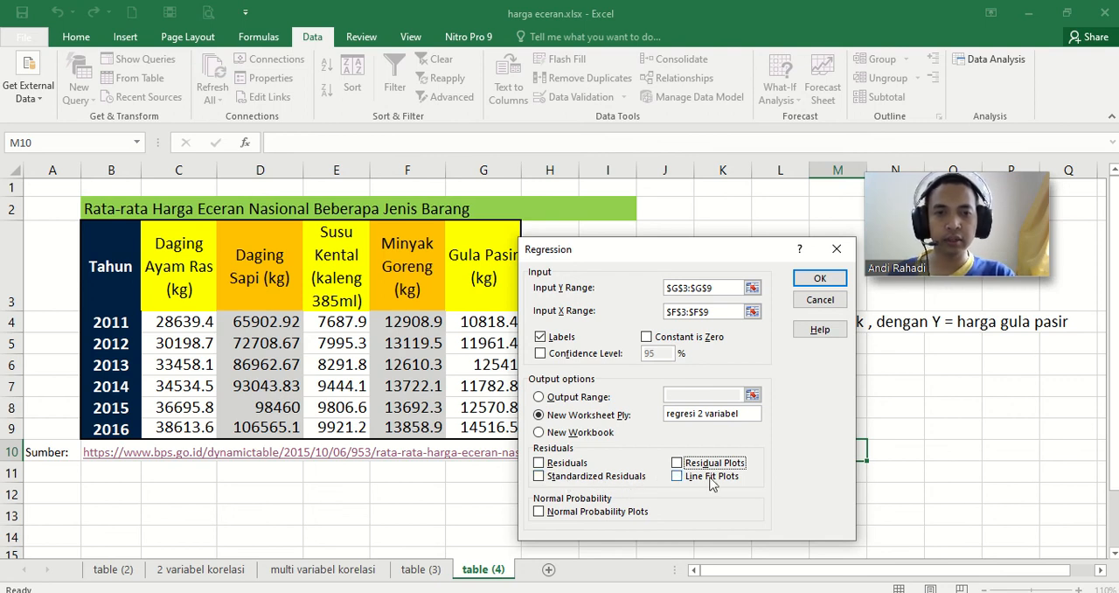
click(677, 476)
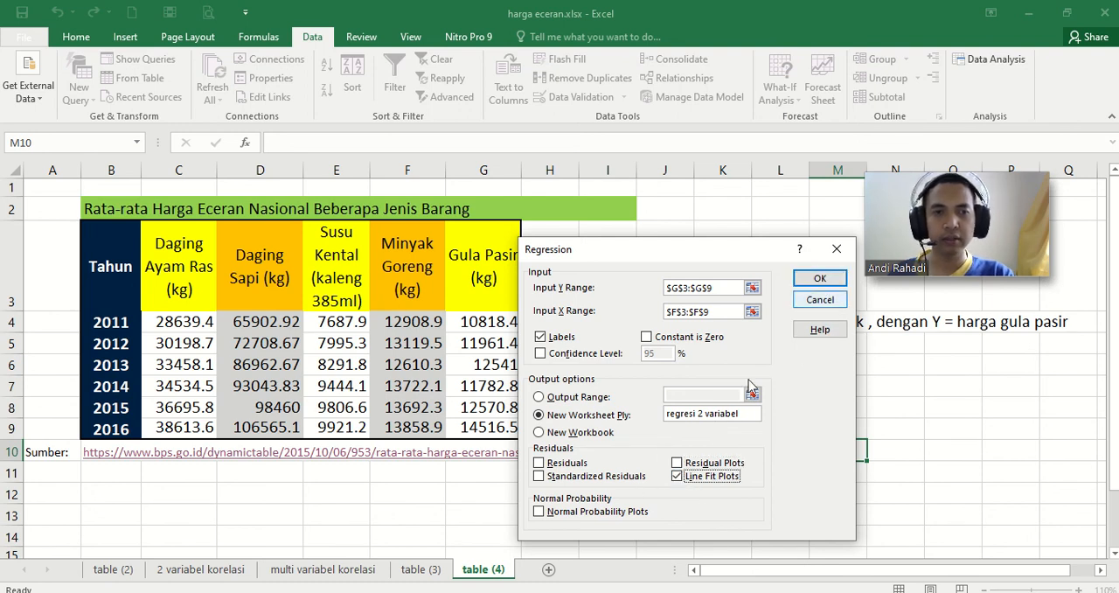
click(539, 464)
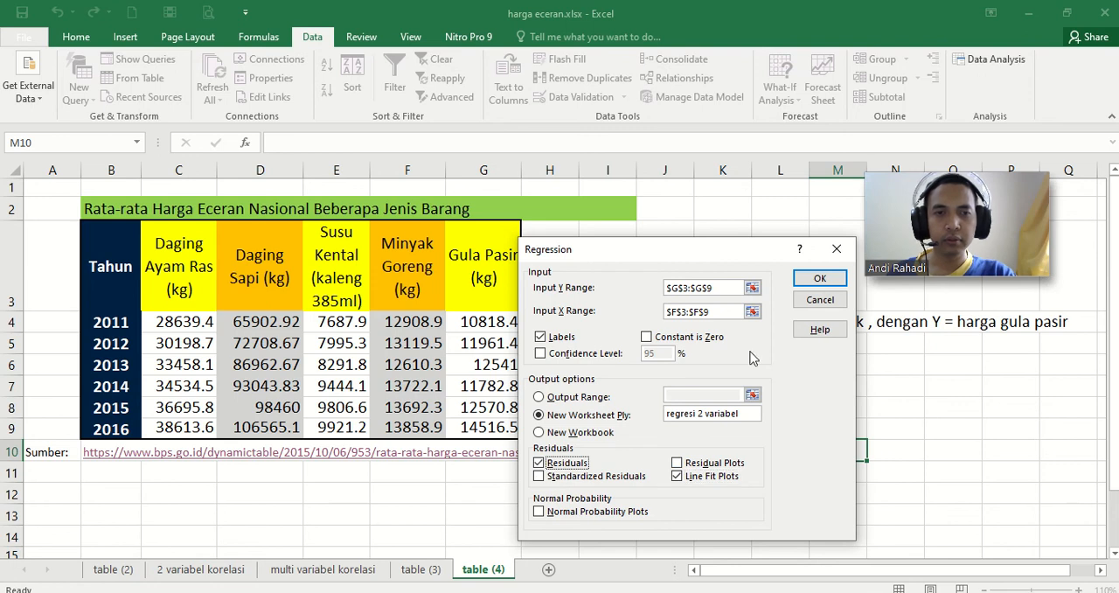
click(820, 280)
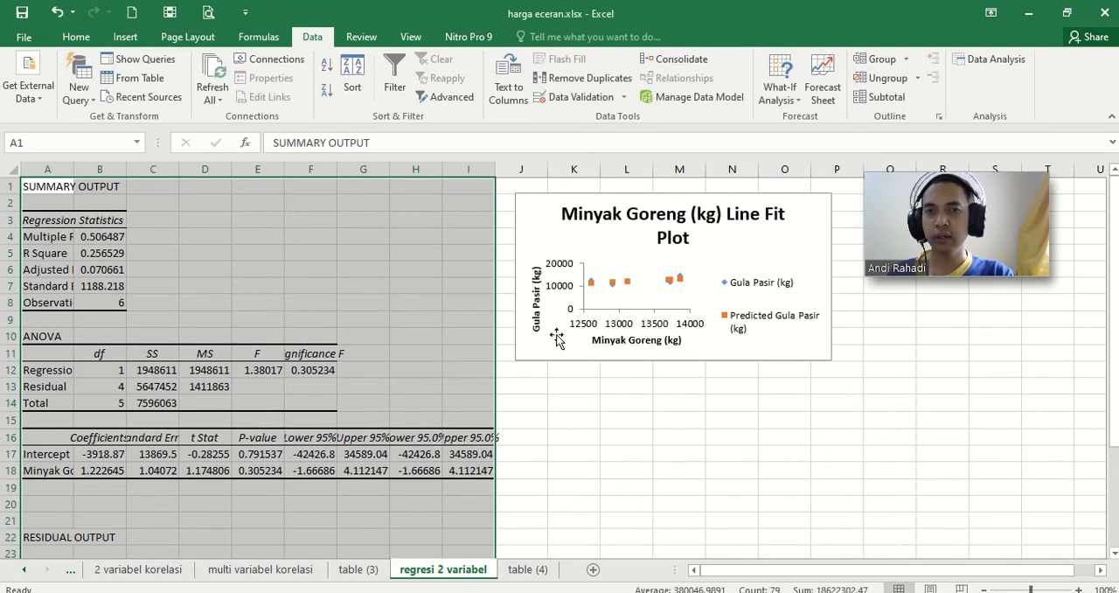
Step: Autofit columns A to I of the regression output and move the line fit plot next to the ANOVA table
drag(91, 166, 490, 169)
double_click(489, 169)
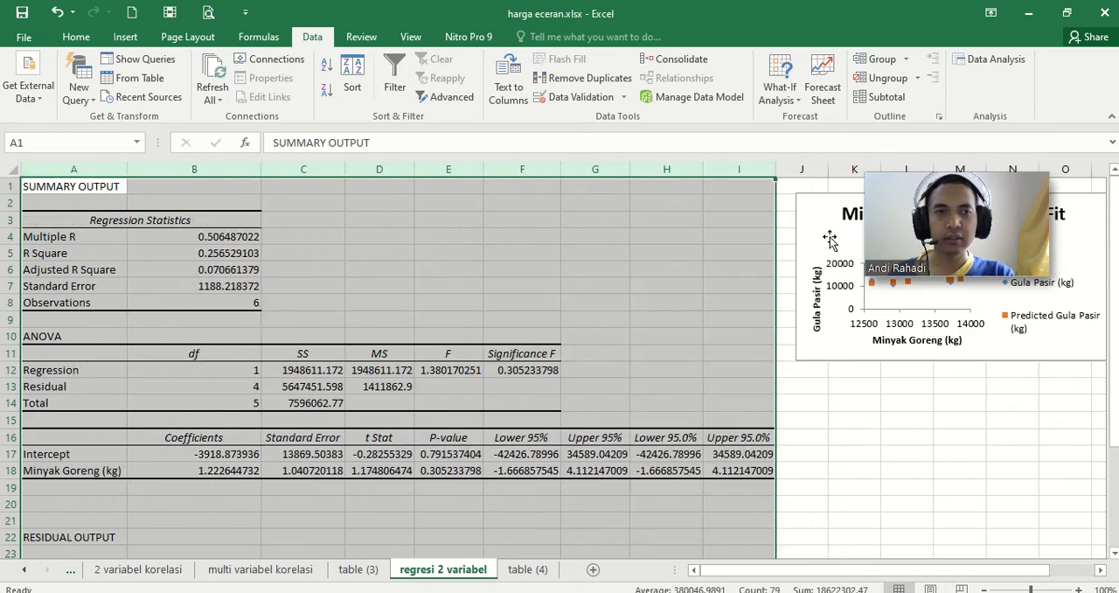
drag(825, 215, 589, 217)
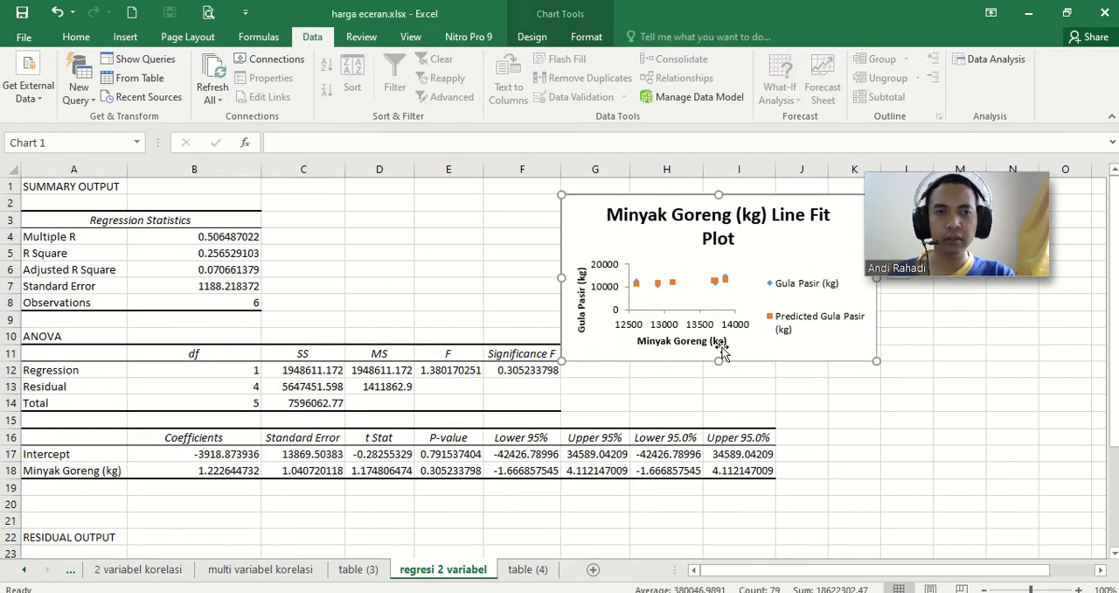
click(677, 389)
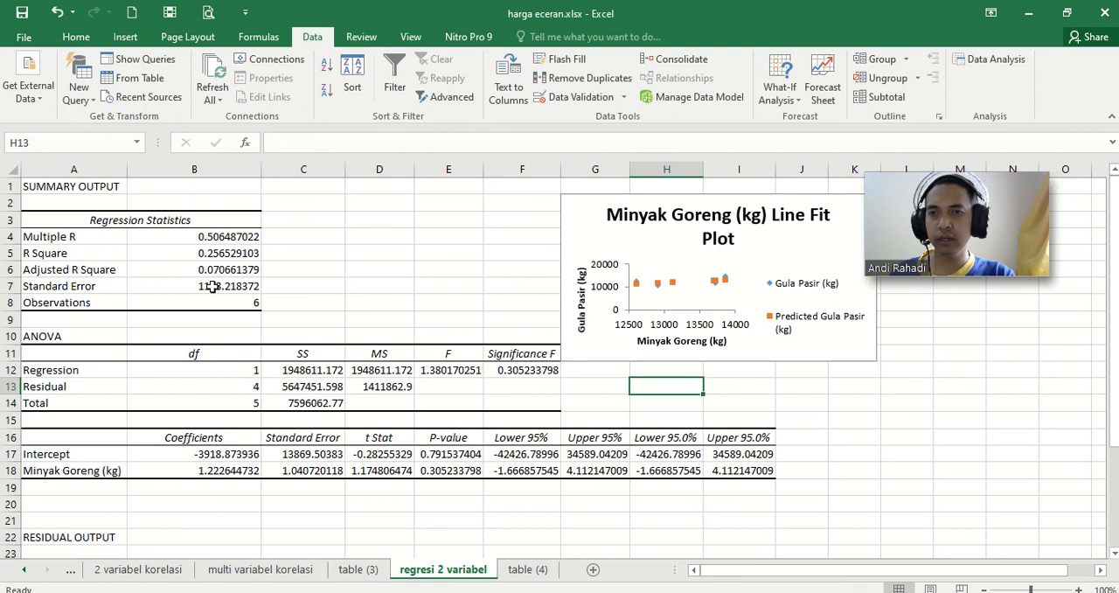
Step: Review the residual output table and shift the line fit plot slightly away from the ANOVA table
click(340, 521)
scroll(370, 487, down, 2)
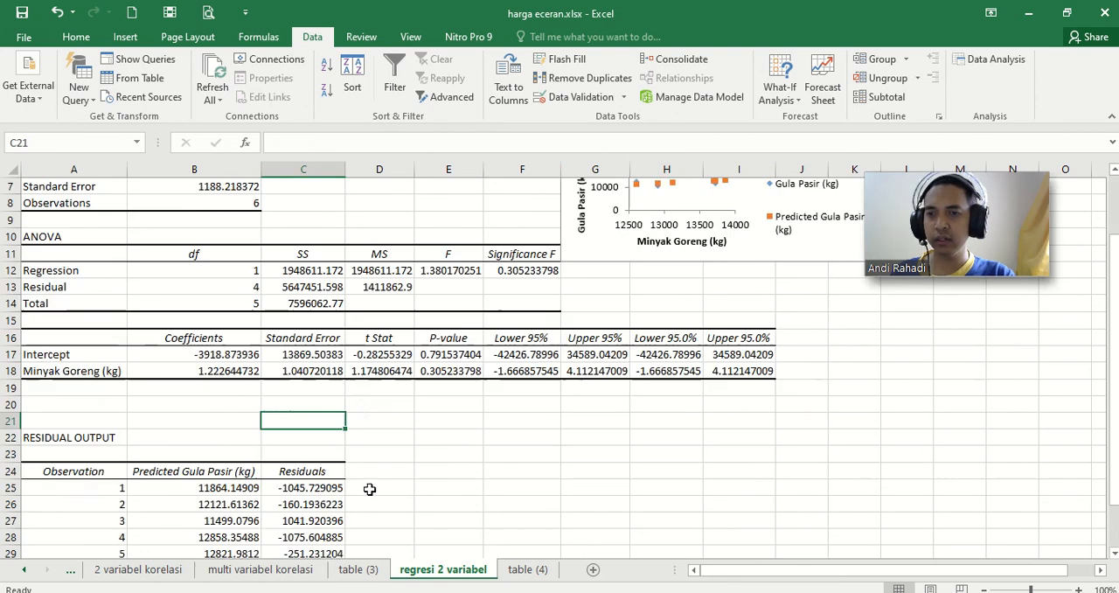
scroll(370, 487, down, 2)
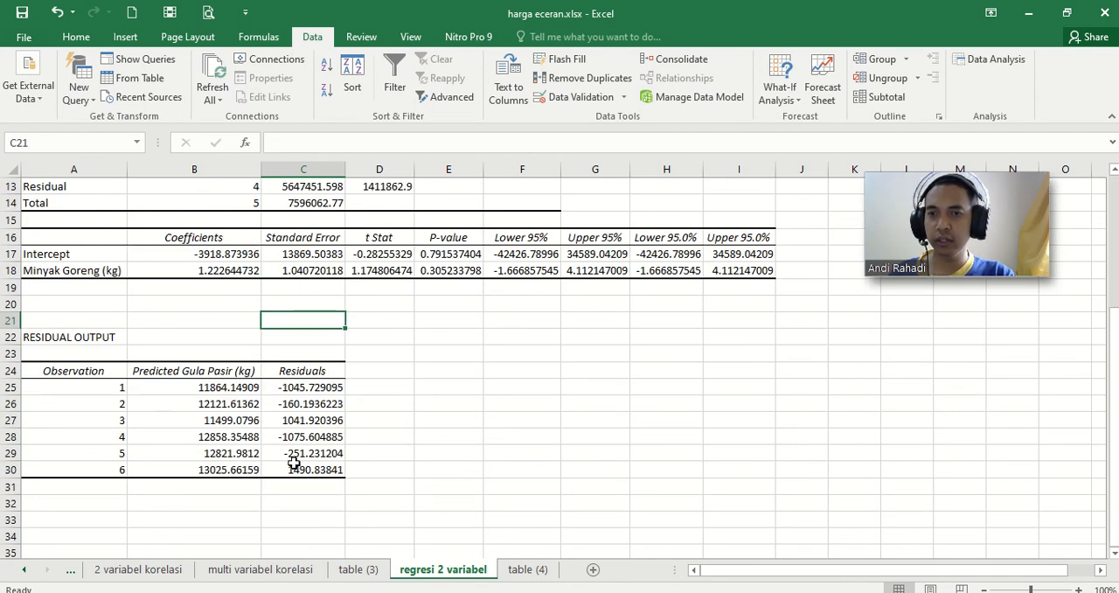
scroll(293, 463, up, 4)
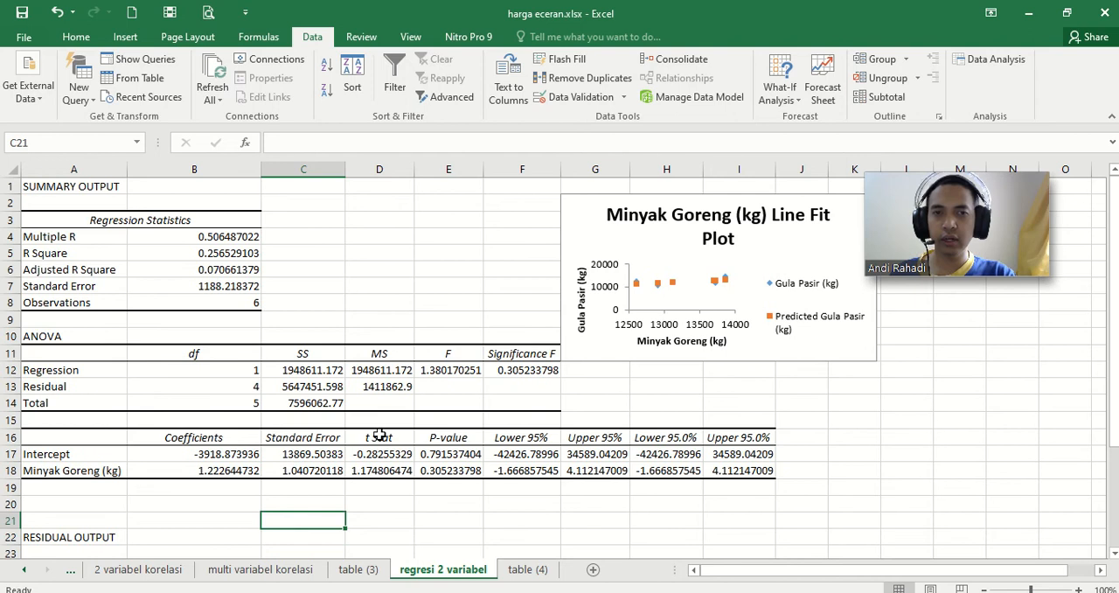
click(615, 229)
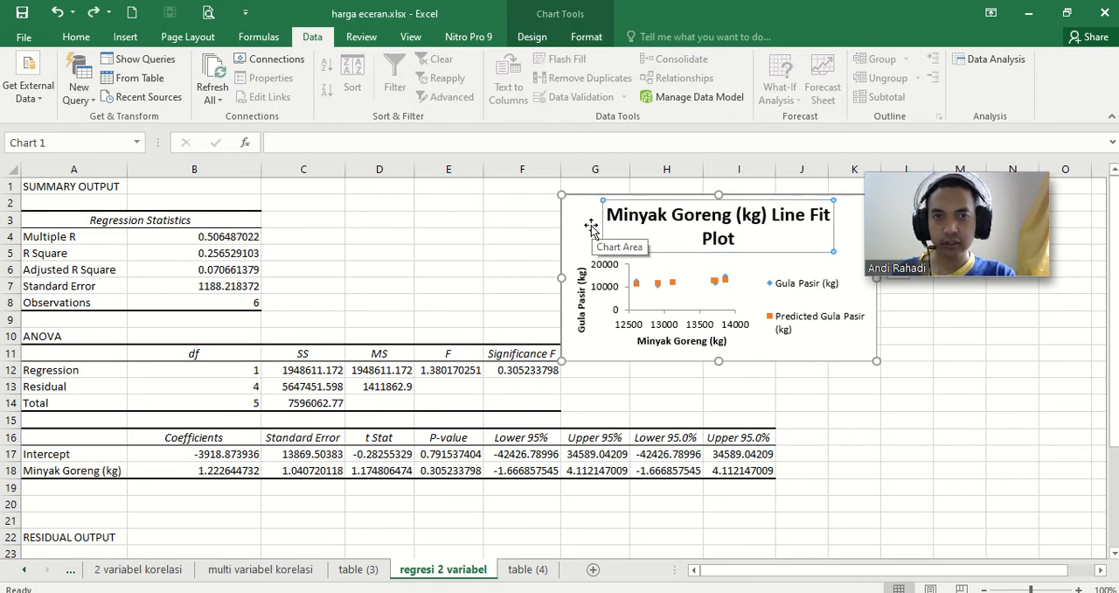
drag(592, 229, 601, 228)
click(443, 253)
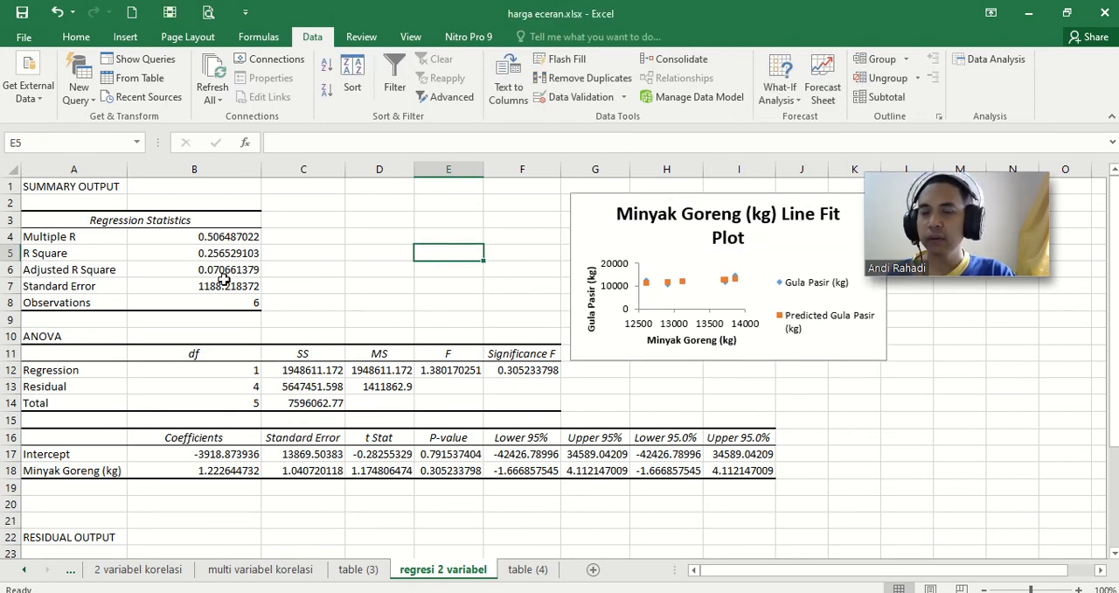
Step: Compare the regression's Multiple R with the Minyak Goreng and Gula Pasir coefficient on the 2 variabel korelasi sheet
click(68, 253)
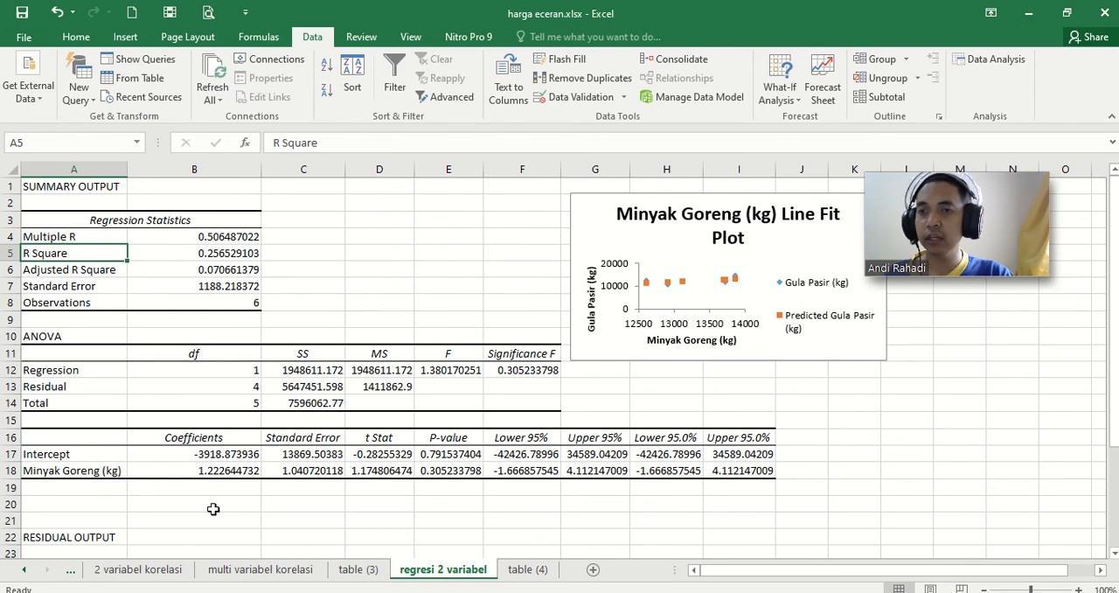
click(86, 241)
click(180, 240)
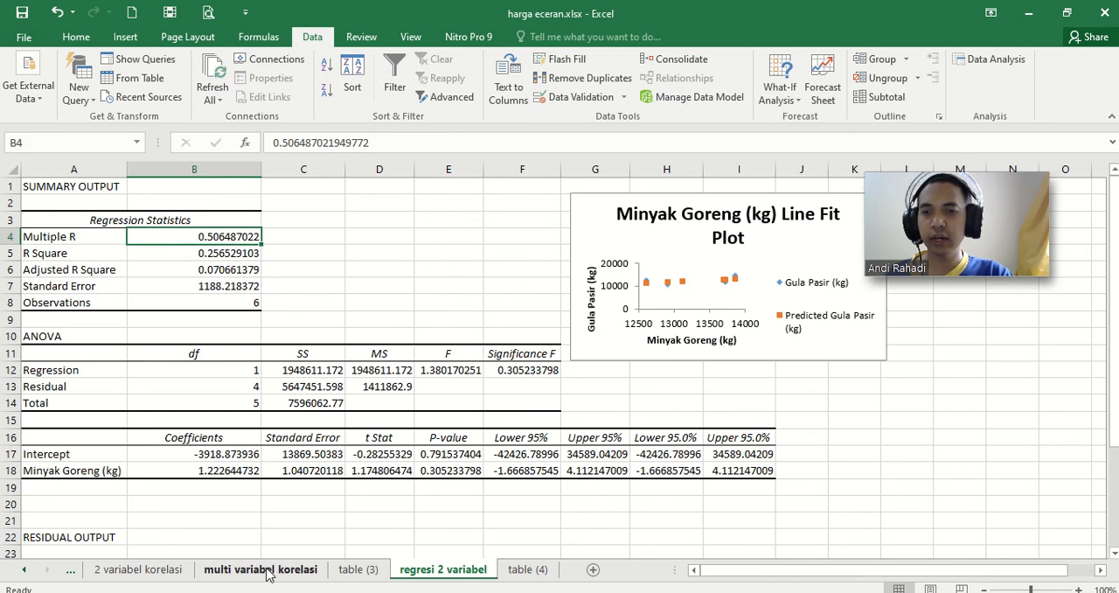
click(169, 572)
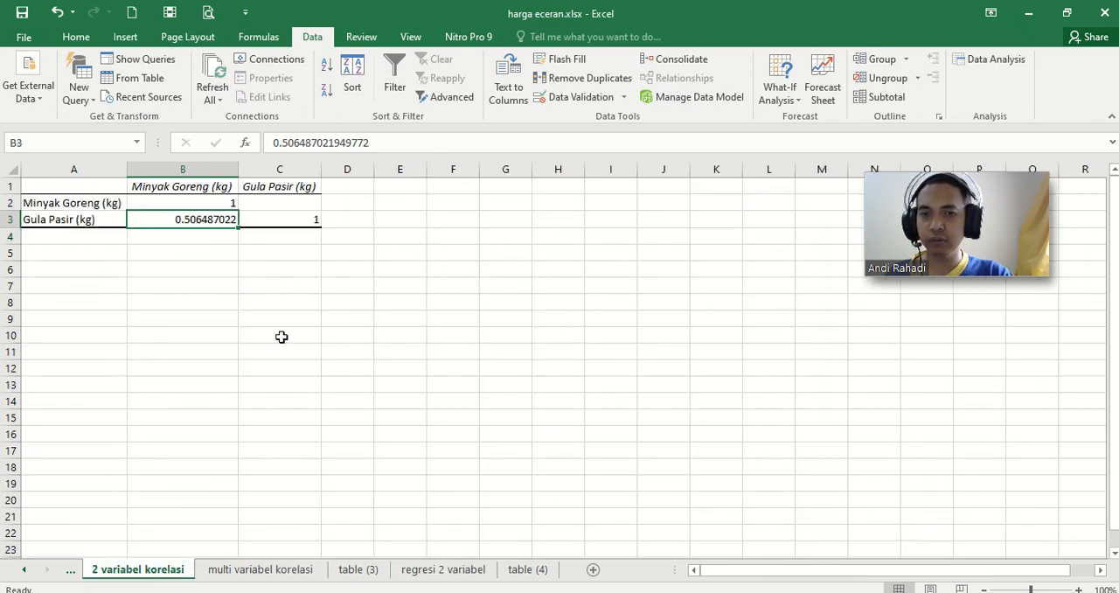
click(459, 572)
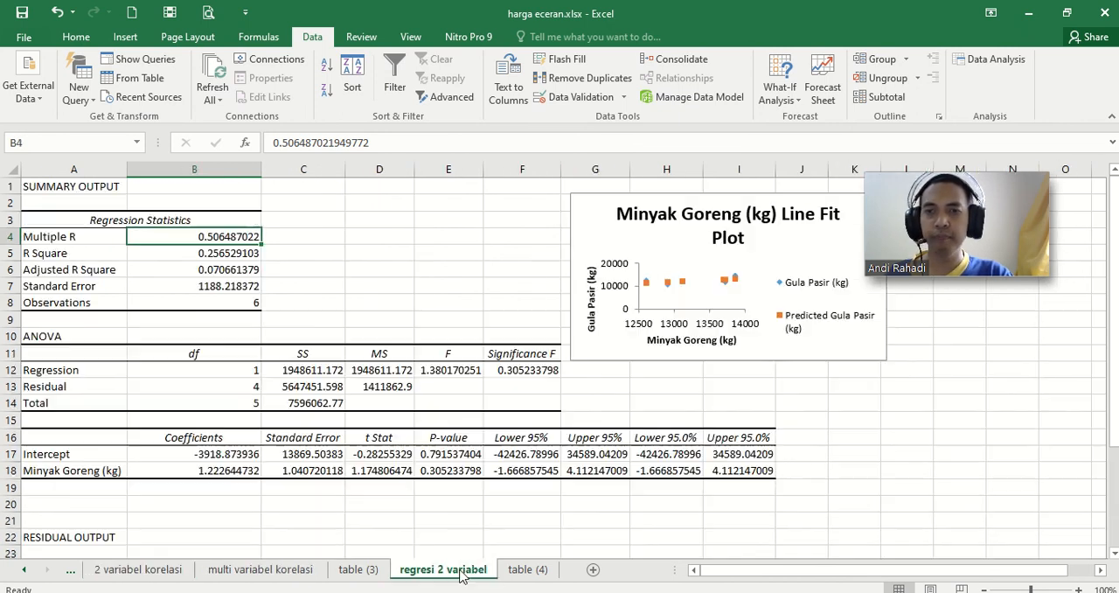
Step: Examine the R Square value and the intercept coefficient in the regresi 2 variabel output
click(215, 255)
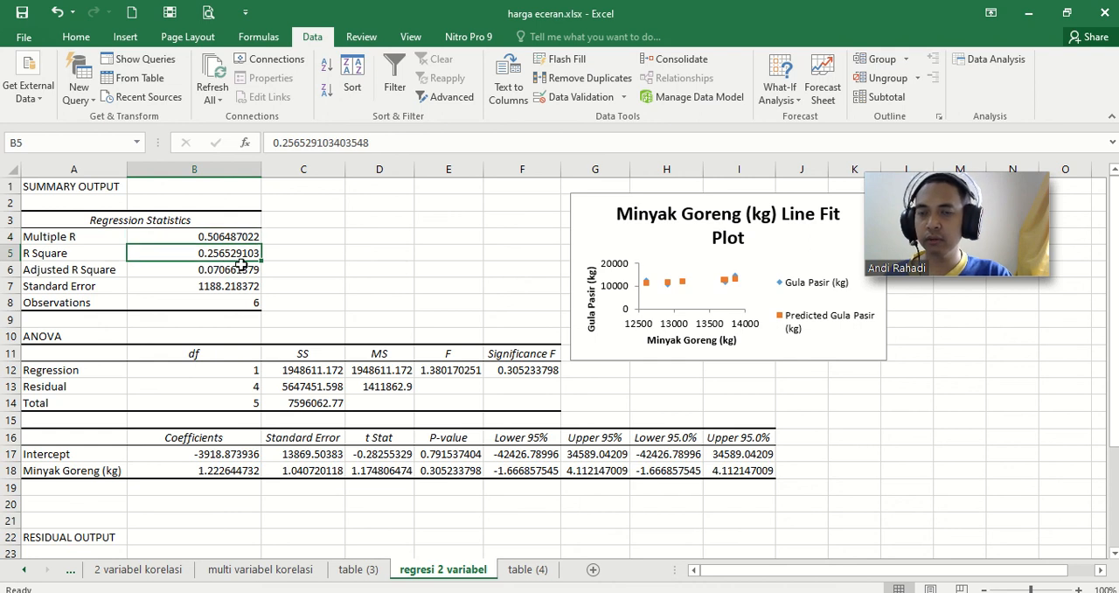
scroll(301, 366, down, 1)
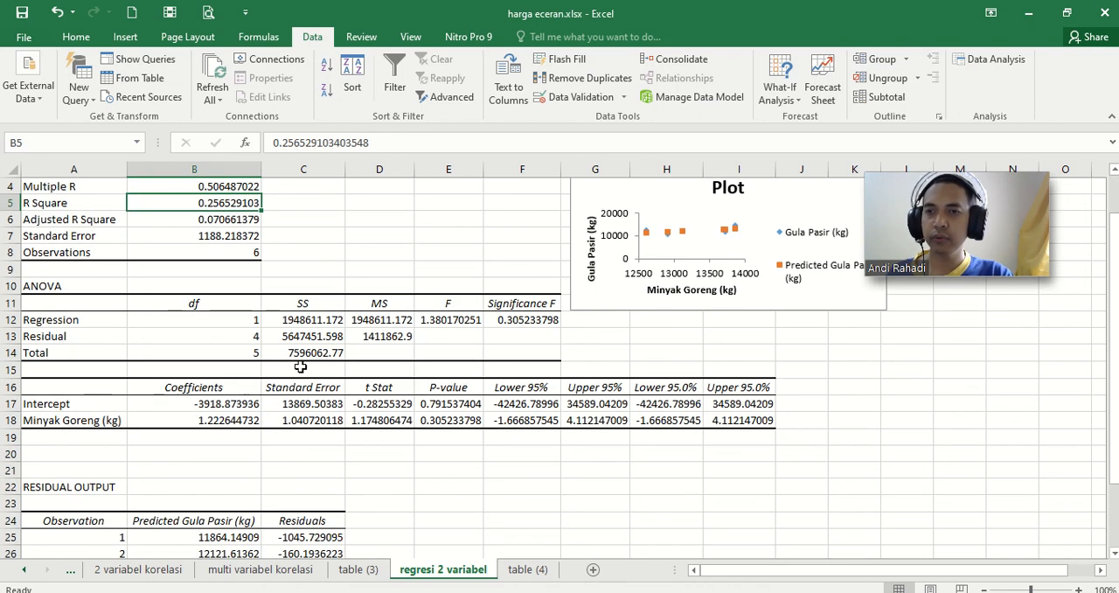
scroll(218, 404, down, 1)
click(201, 354)
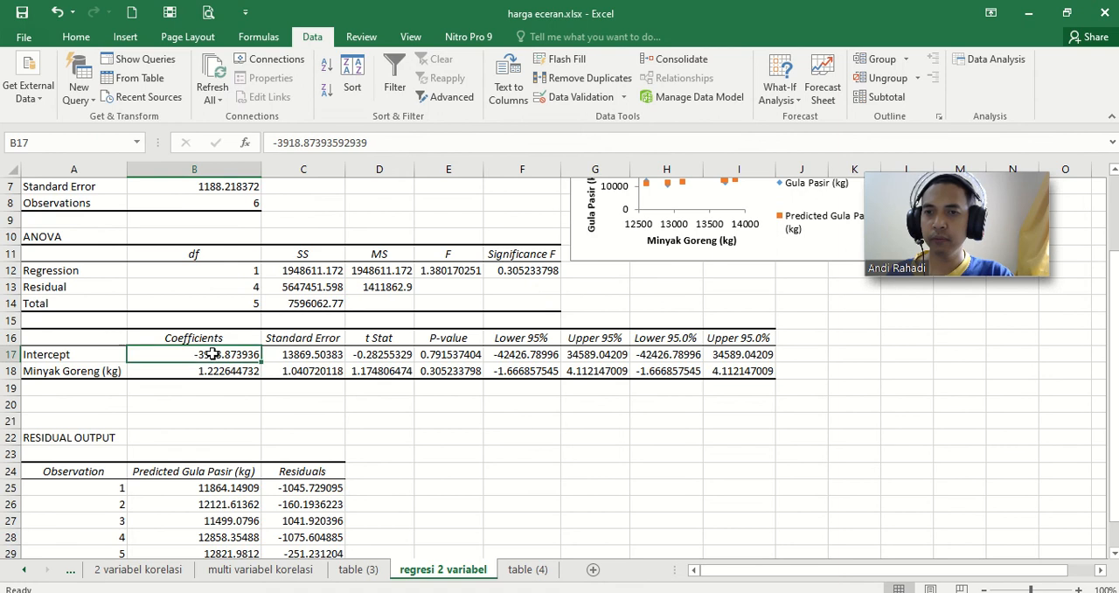
Step: Highlight the Coefficients column of the regression output, cells B16:B18, with a green fill
drag(210, 340, 218, 373)
click(77, 38)
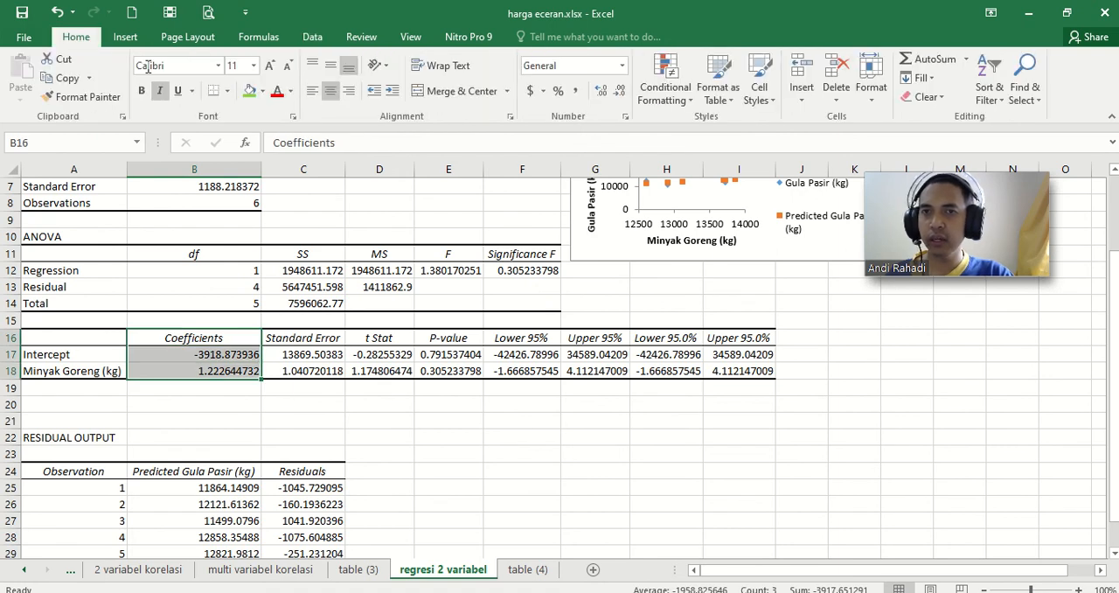
click(249, 91)
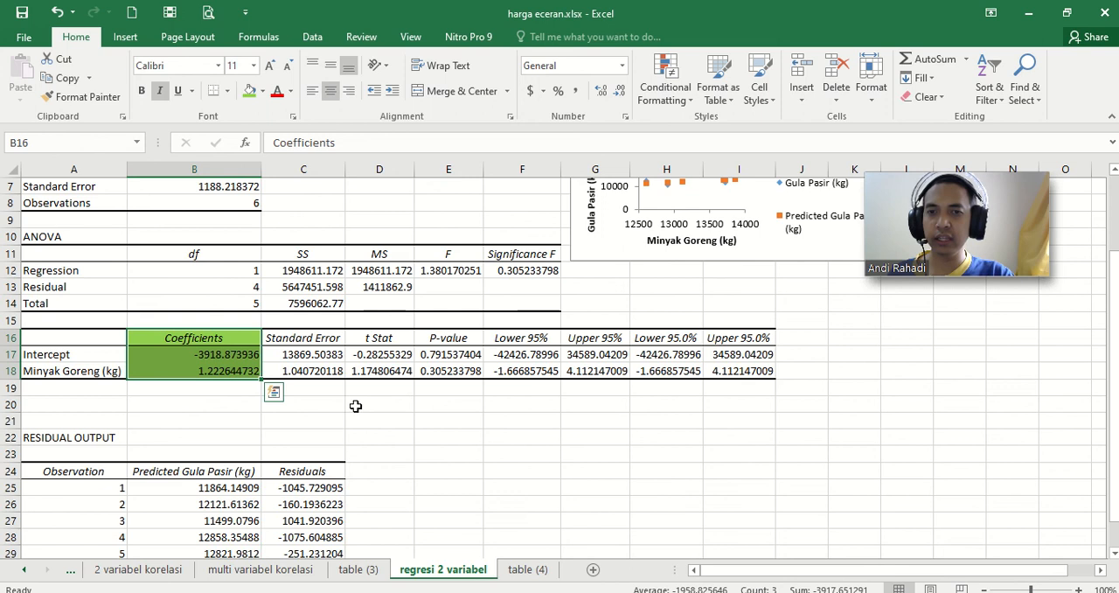
Step: Enter the equation text "y = bx+a" in C20 and check the intercept and Minyak Goreng coefficient cells against it
click(305, 404)
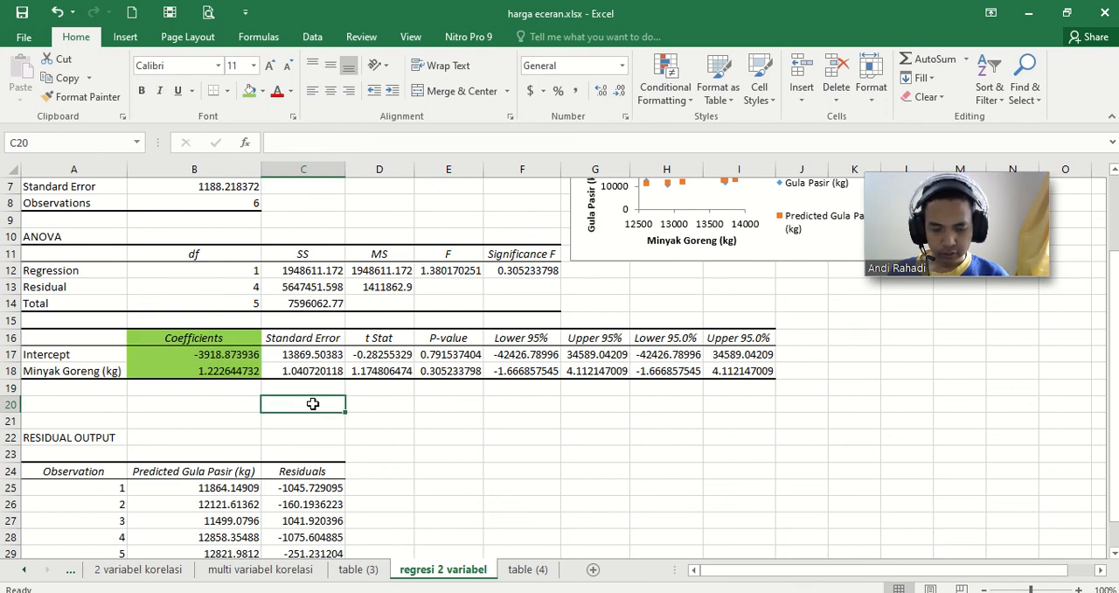
text(y = a)
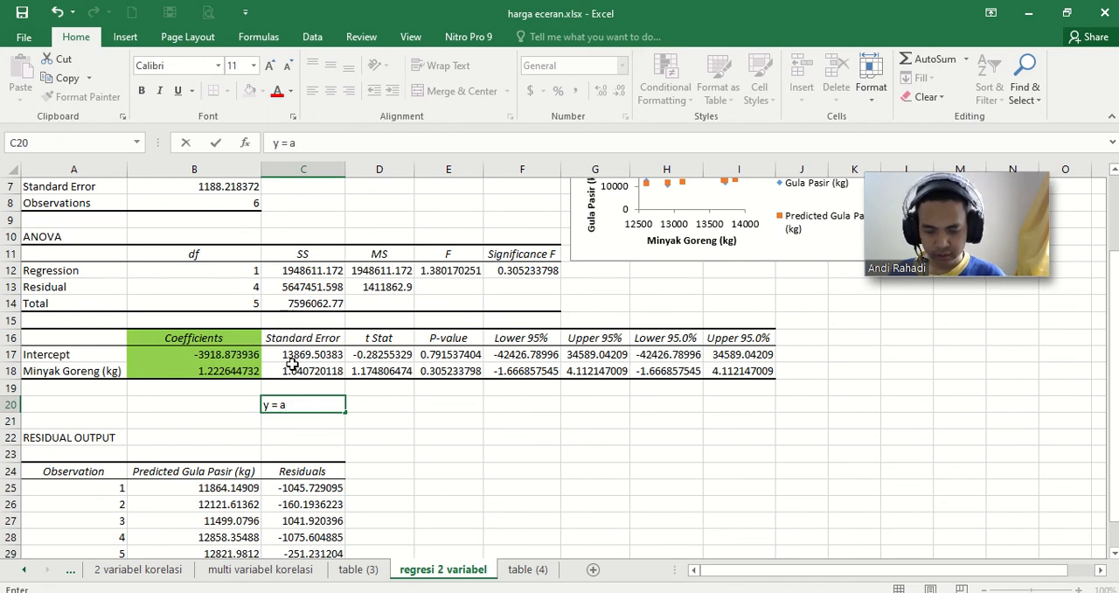
key(BackSpace)
key(BackSpace)
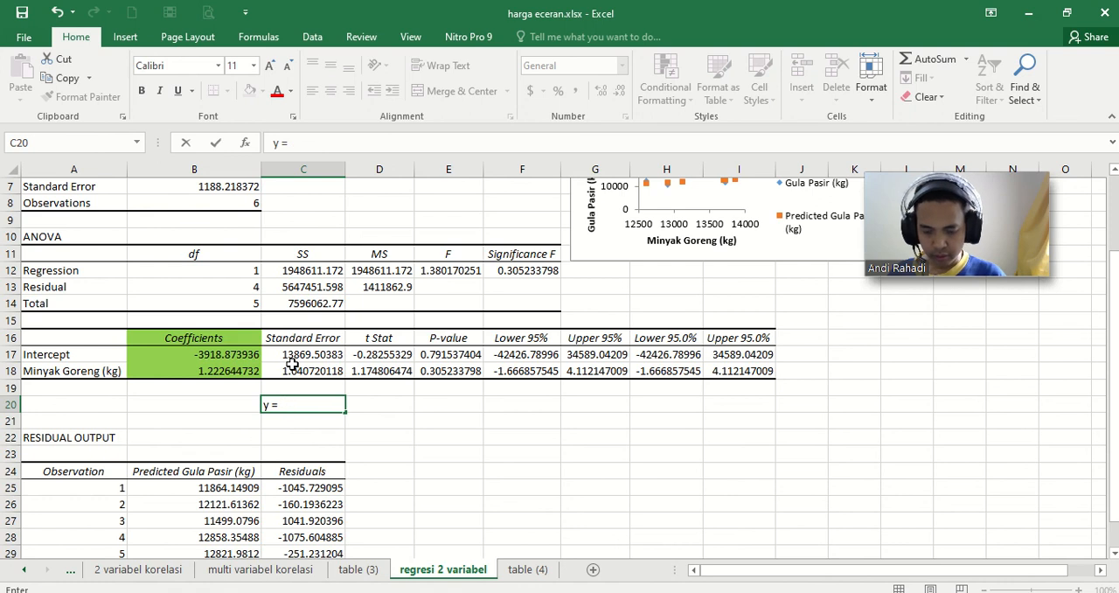
click(204, 359)
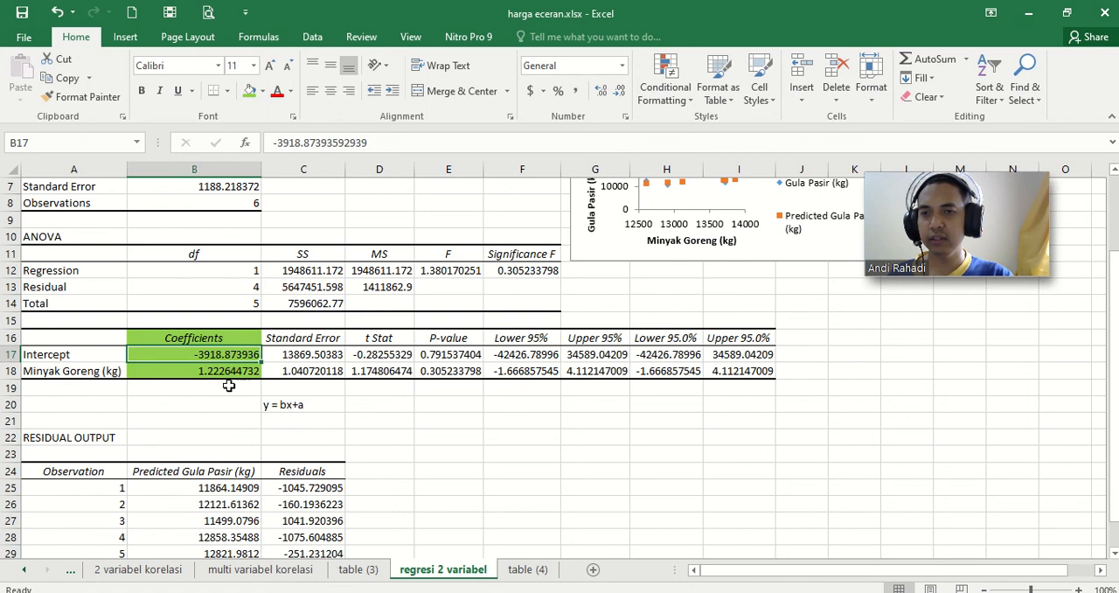
click(223, 372)
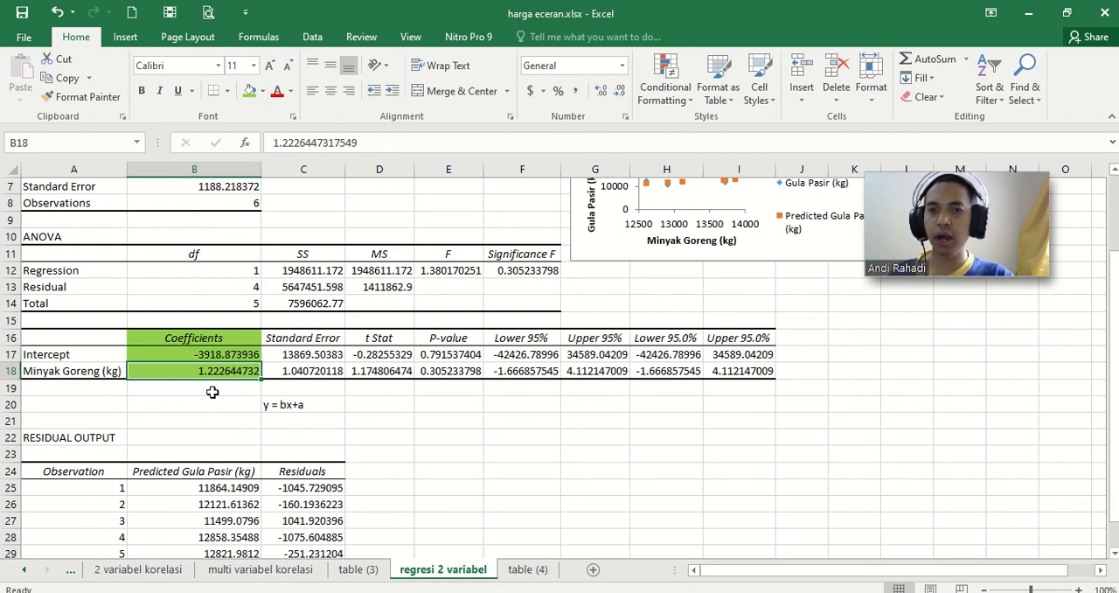
Step: Label D20 "b =" and link E20 to the Minyak Goreng (kg) coefficient in B18
click(392, 408)
text(b)
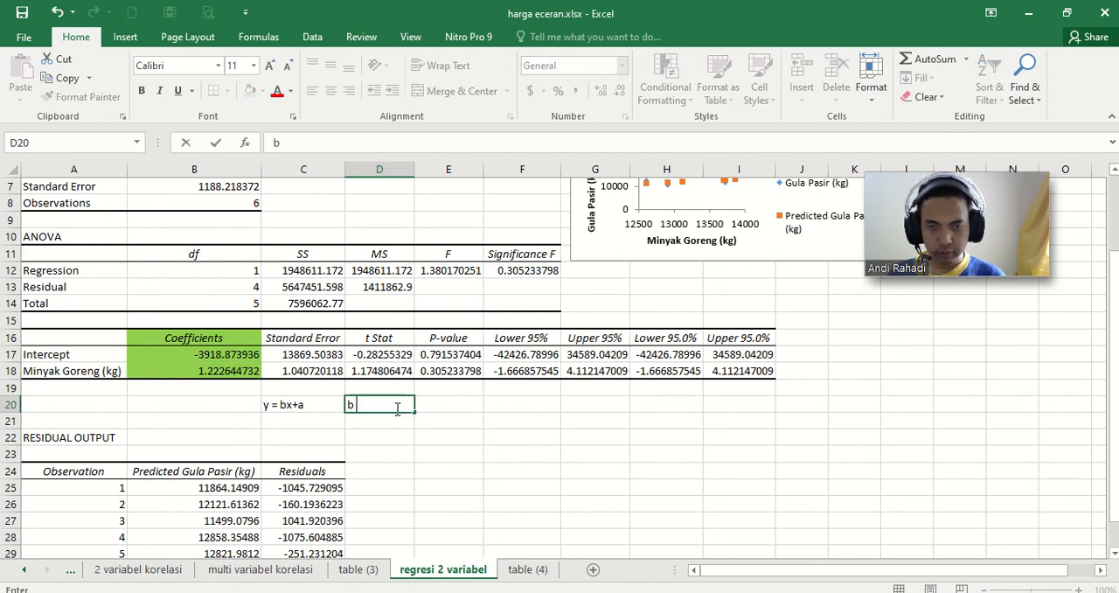
text( =)
key(Tab)
text(=)
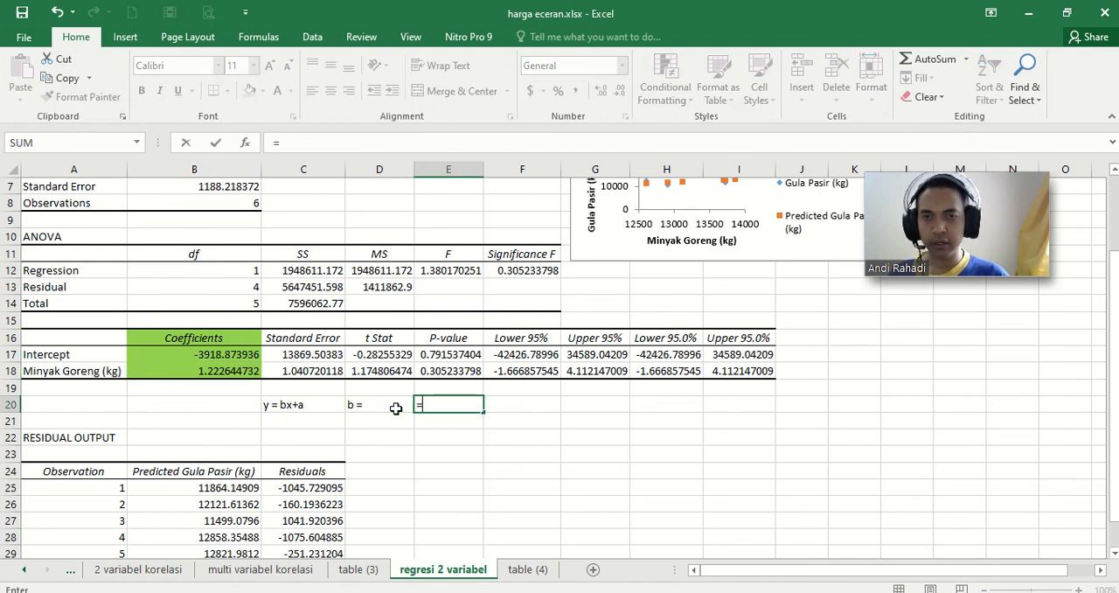
click(207, 372)
key(Return)
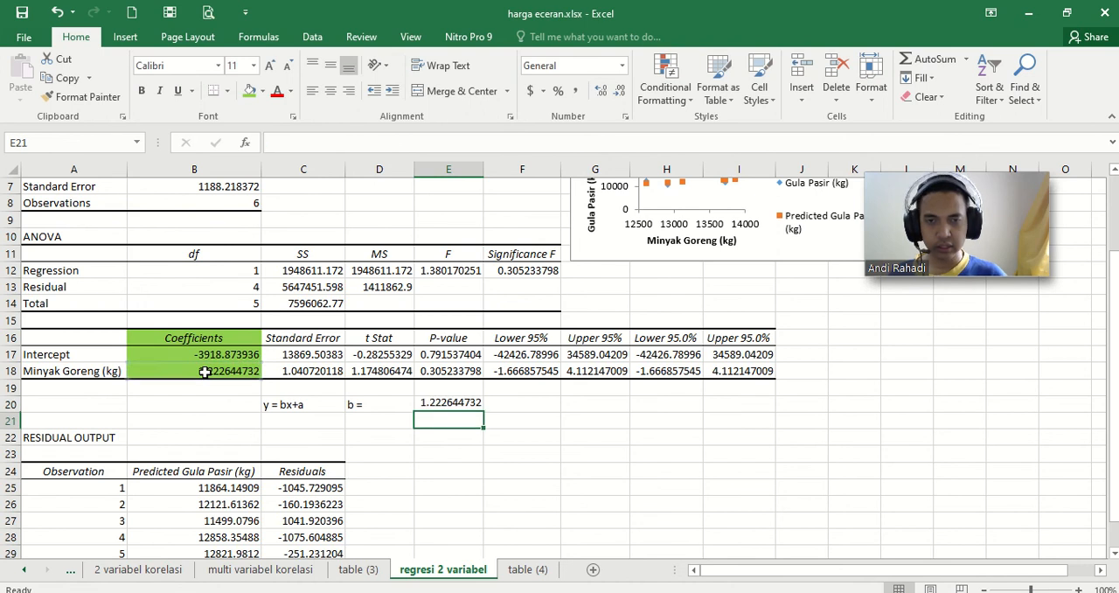
Step: Label D21 "a =" and link E21 to the intercept coefficient in B17
key(Left)
text(a)
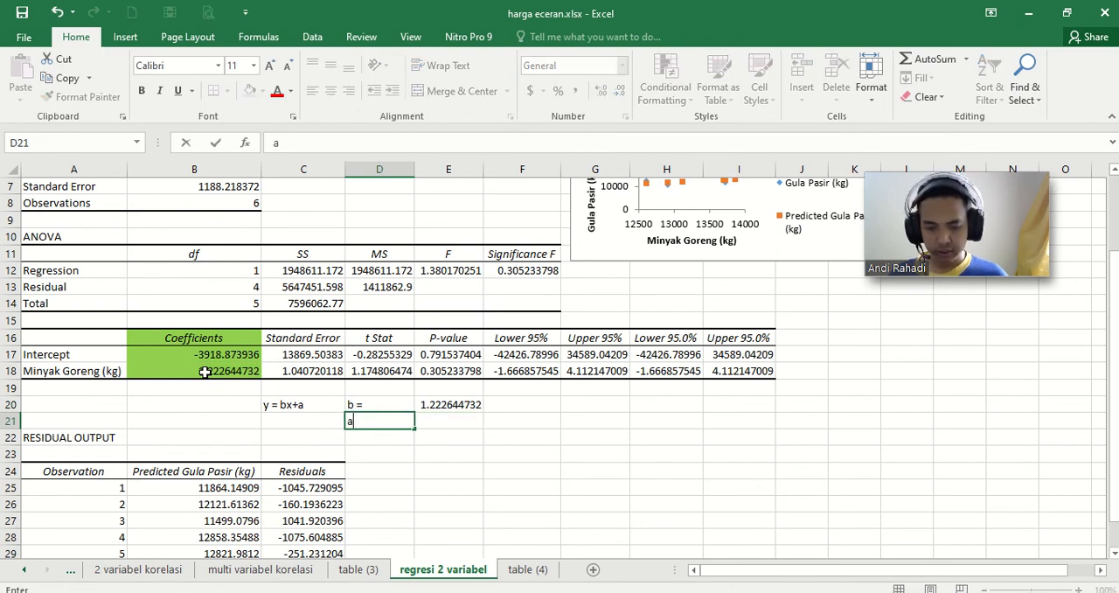
text( =)
key(Tab)
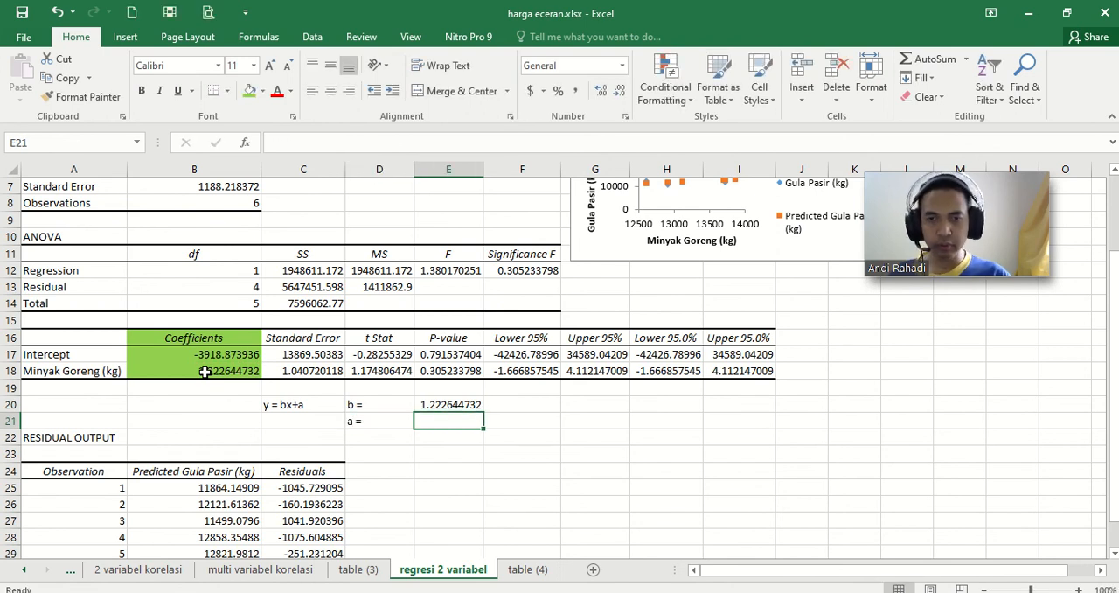
text(=)
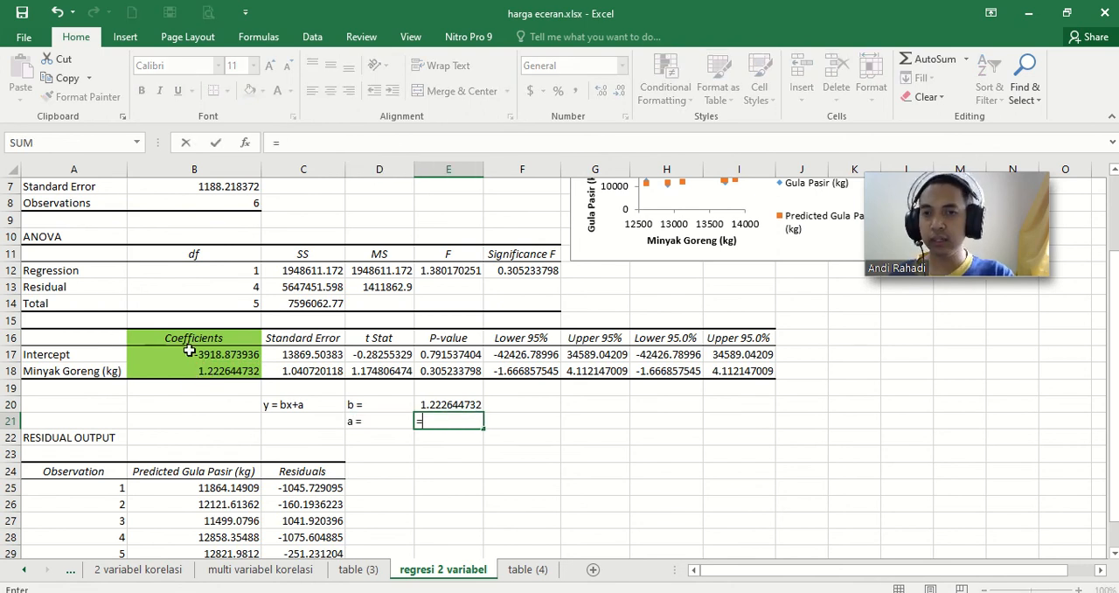
click(196, 351)
key(Return)
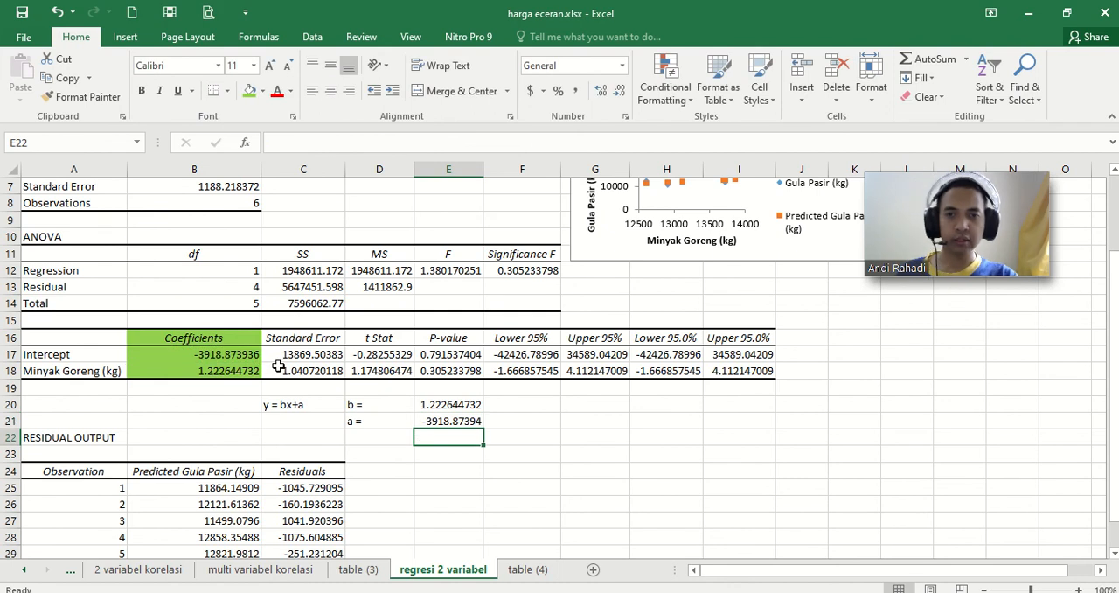
click(297, 405)
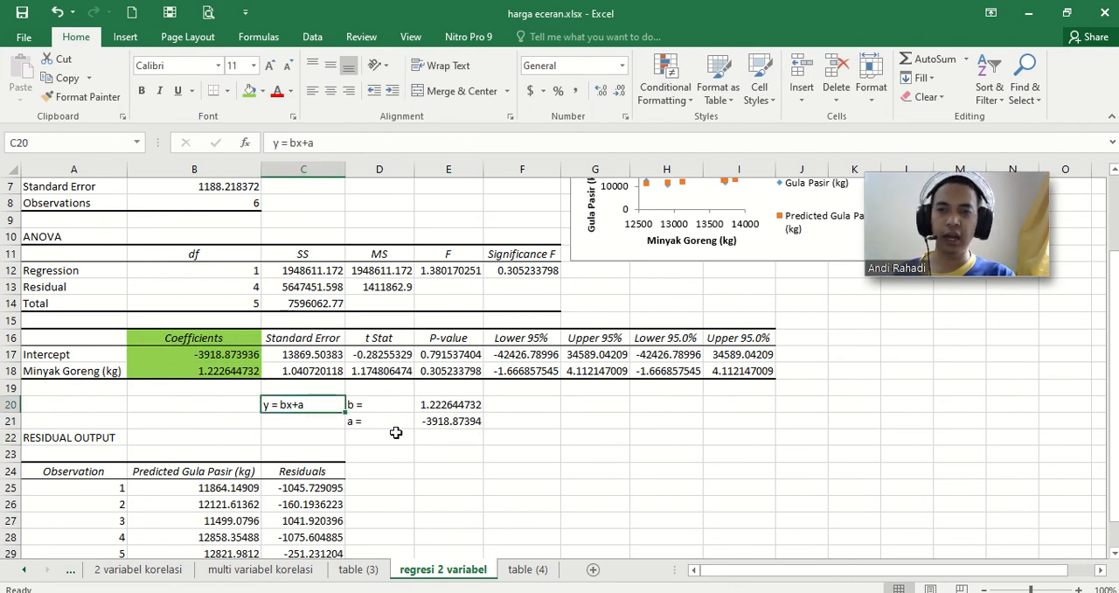
scroll(396, 435, down, 1)
scroll(396, 434, up, 3)
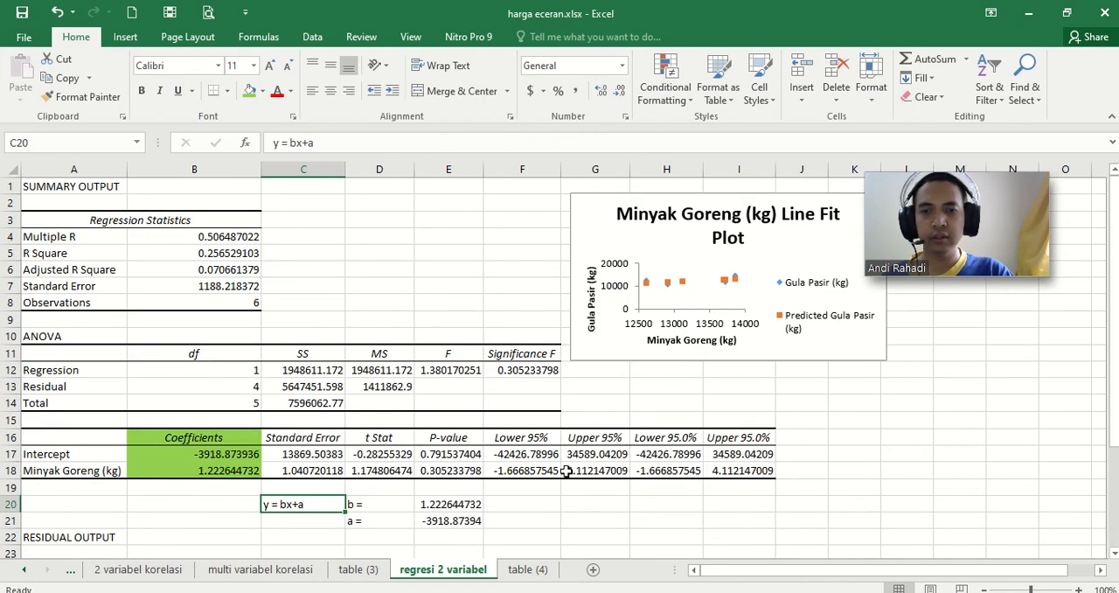
Step: Start a Regression analysis on the table (4) sheet with $C$3:$F$9 as the X range, covering Daging Ayam Ras to Minyak Goreng
click(521, 569)
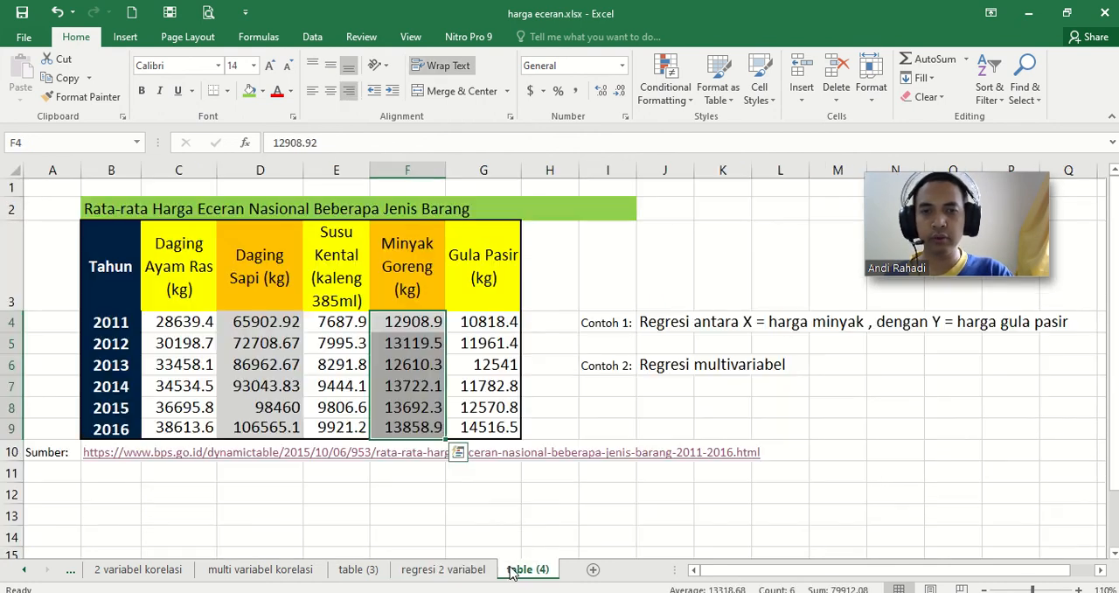
click(673, 369)
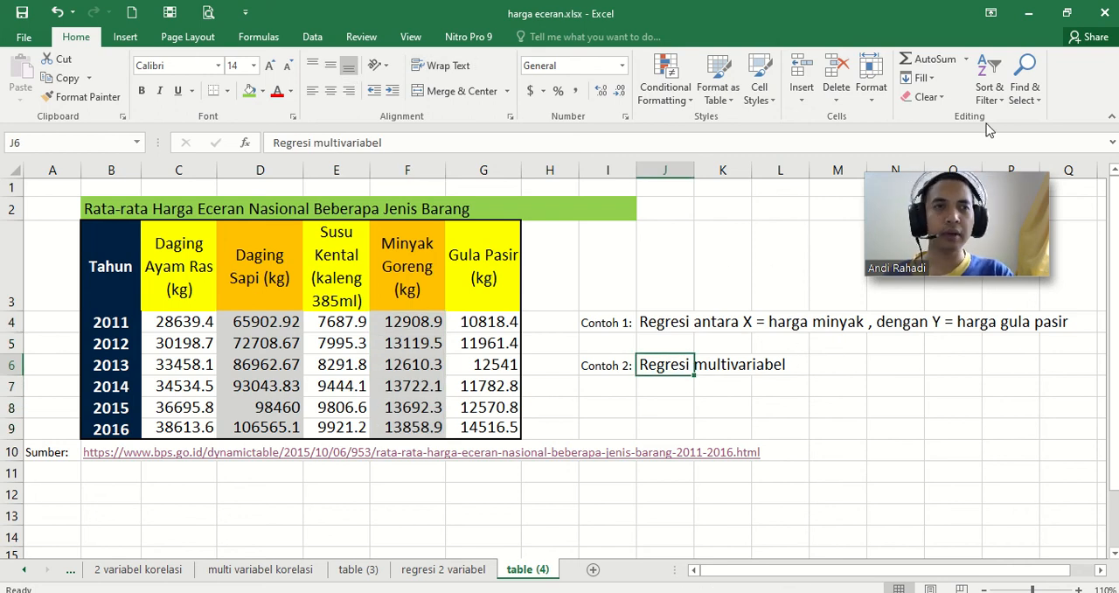
click(308, 38)
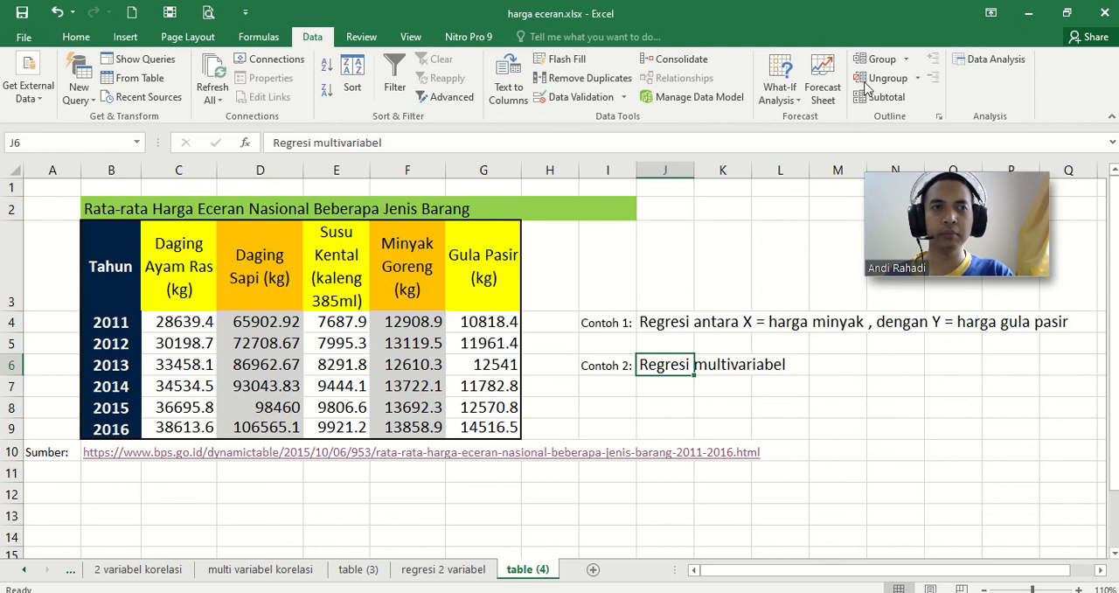
click(990, 59)
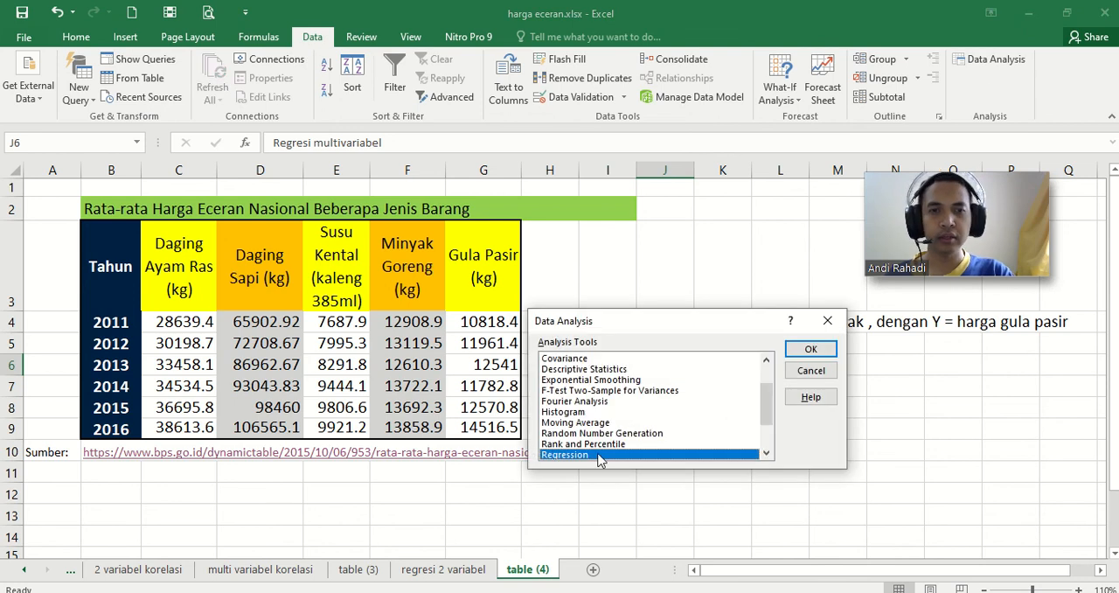
click(826, 352)
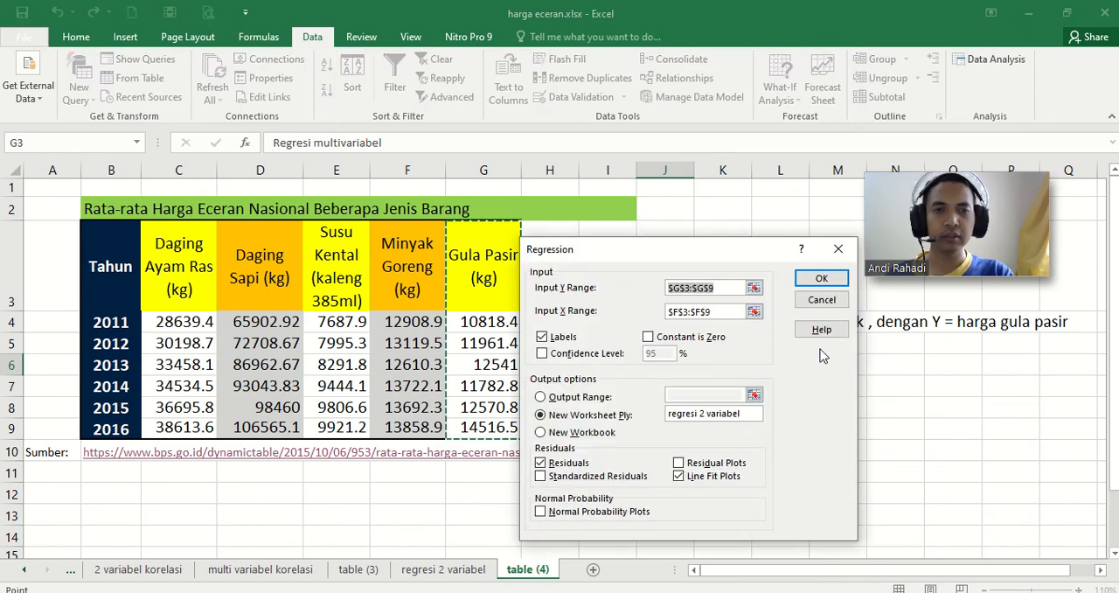
click(753, 311)
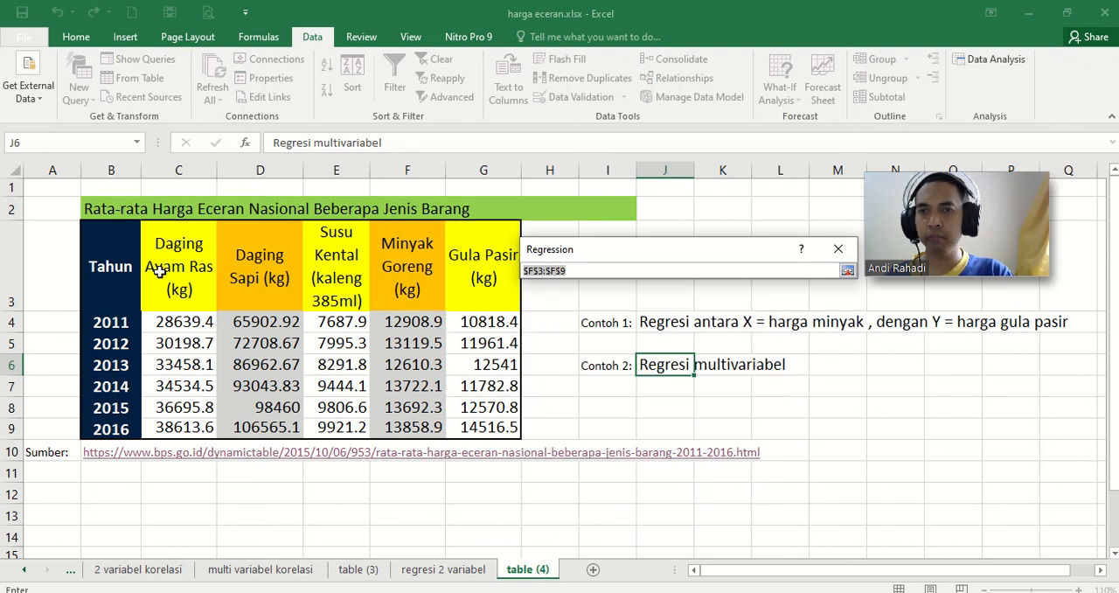
drag(173, 263, 425, 428)
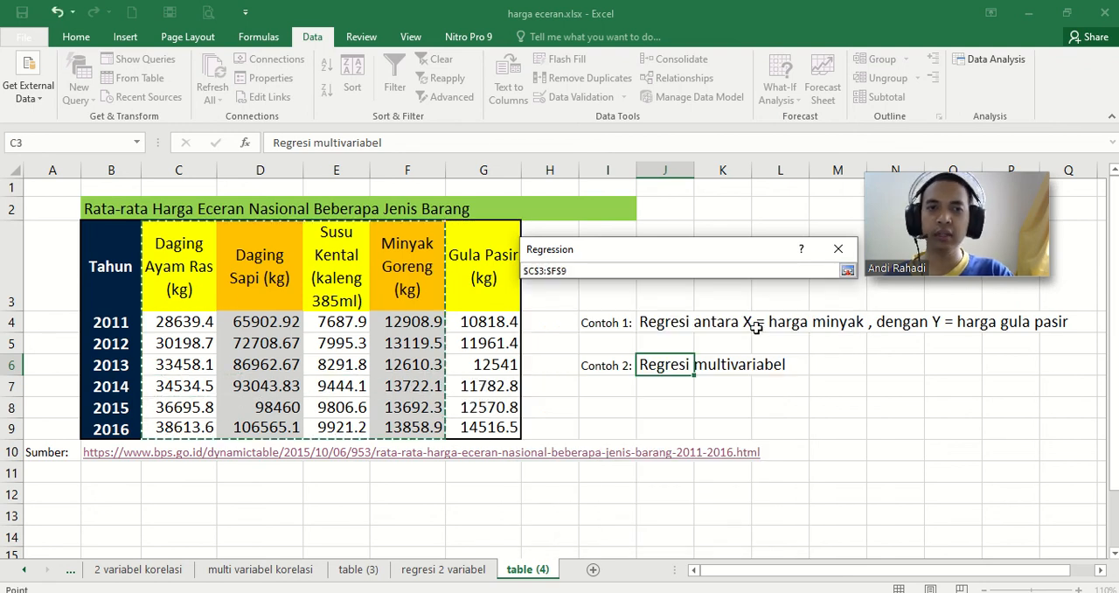
click(847, 270)
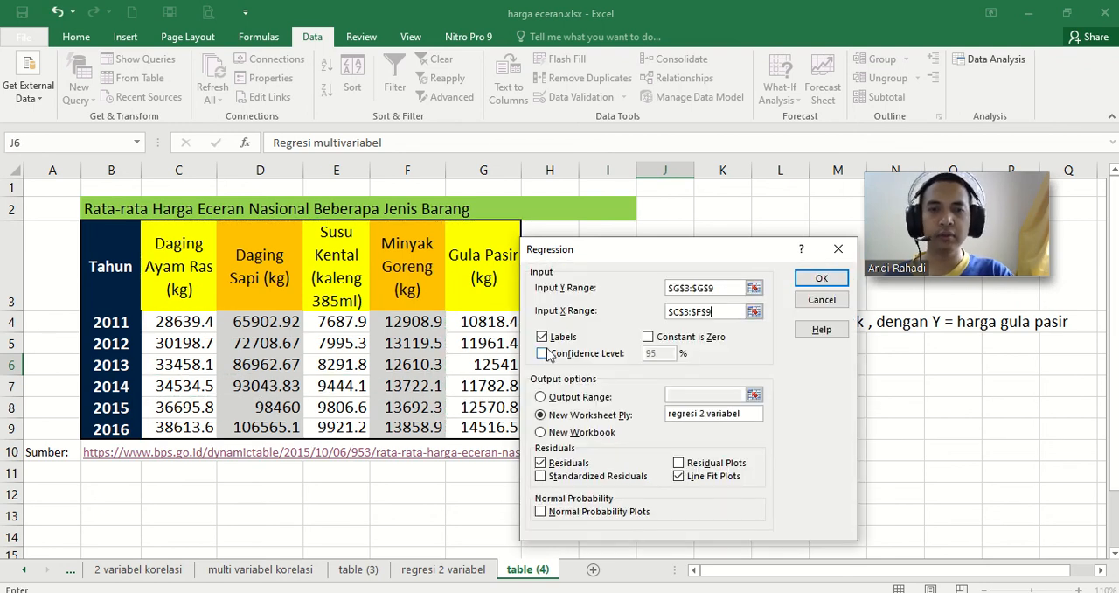
Step: Name the new output worksheet "regresi multi variabel" and run the regression
click(700, 418)
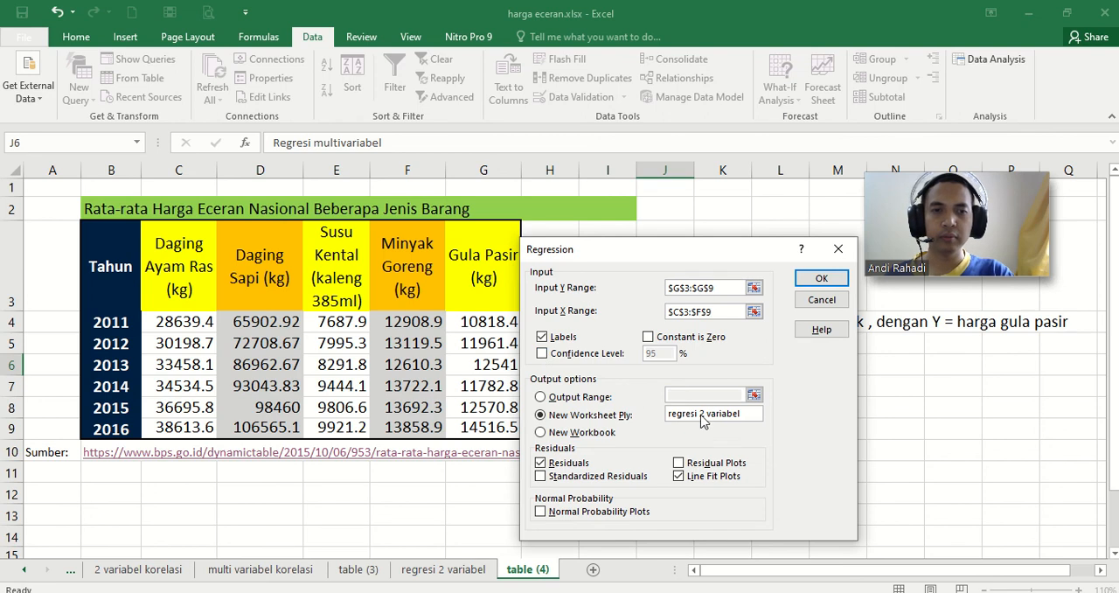
key(BackSpace)
text(mukti)
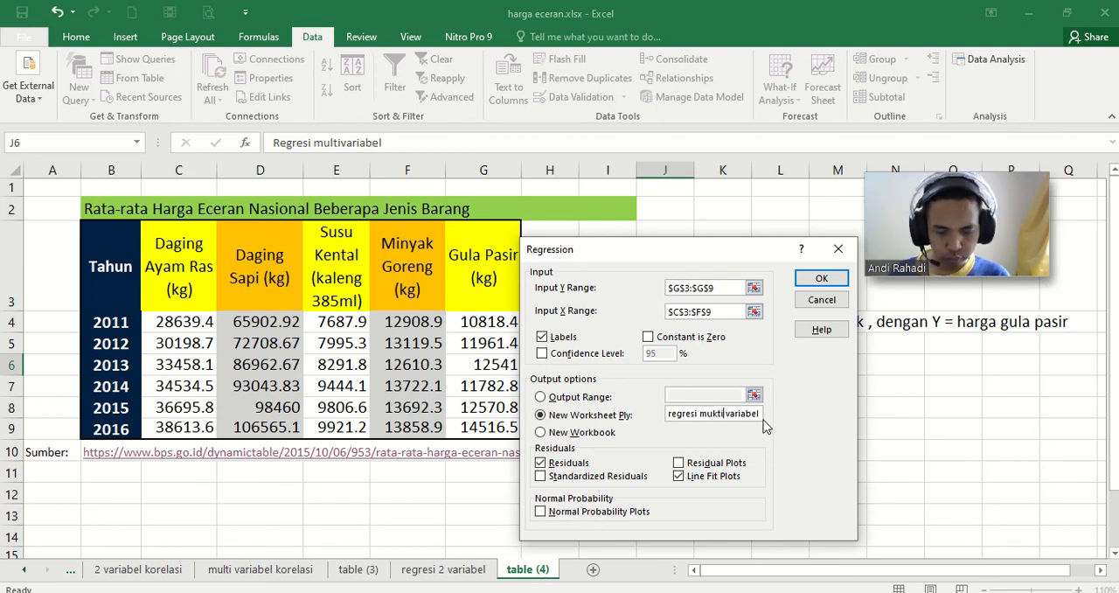
key(BackSpace)
key(BackSpace)
key(BackSpace)
text(lti)
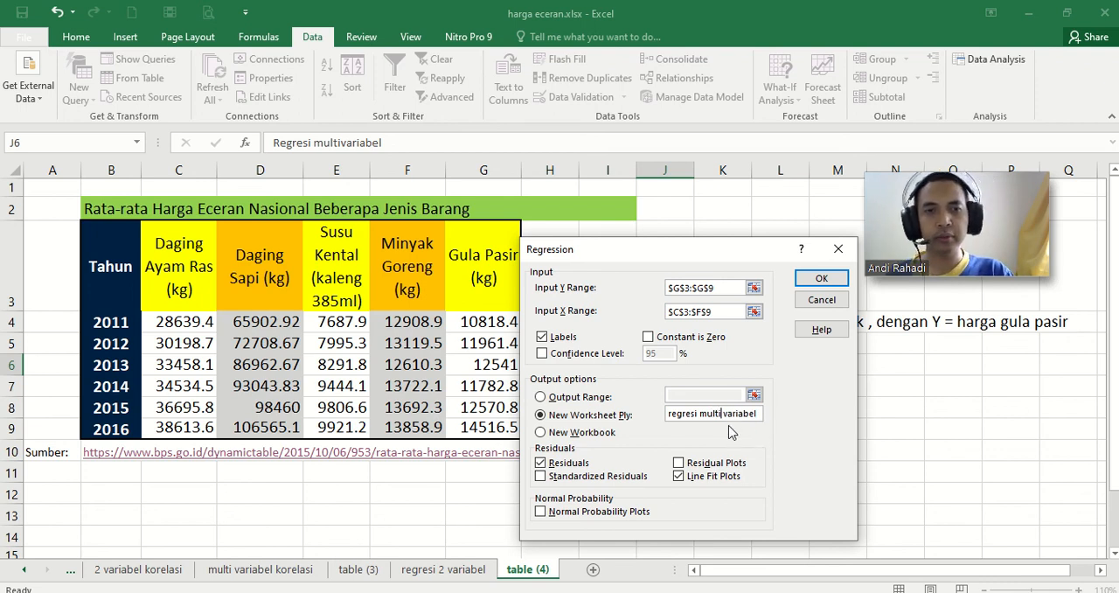
click(822, 278)
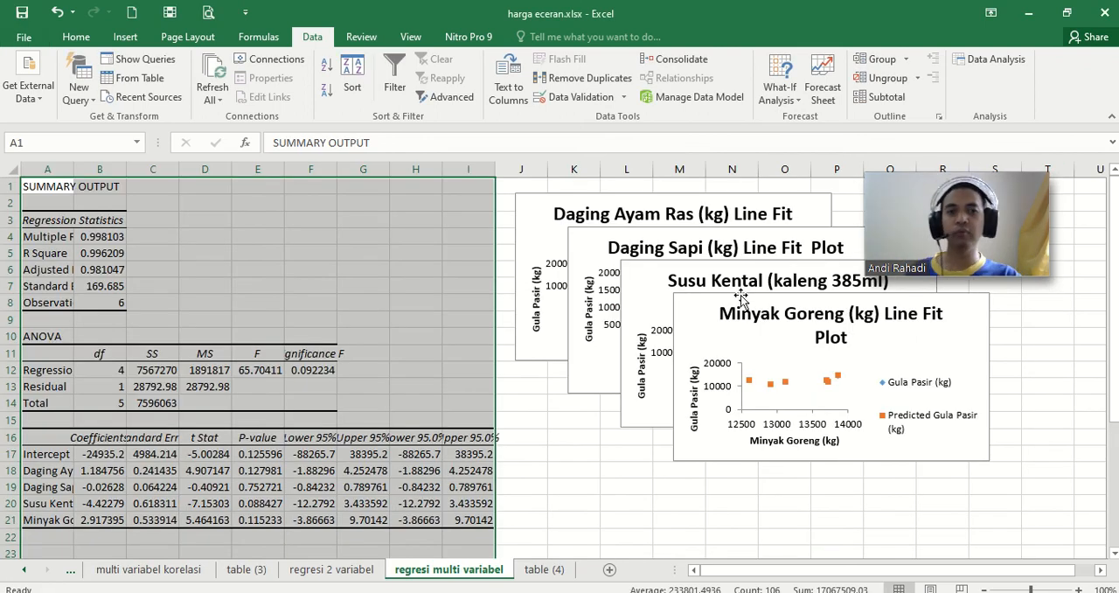
Step: Spread out the overlapping Minyak Goreng, Susu Kental and Daging Sapi line fit plots beside the regression output
click(780, 332)
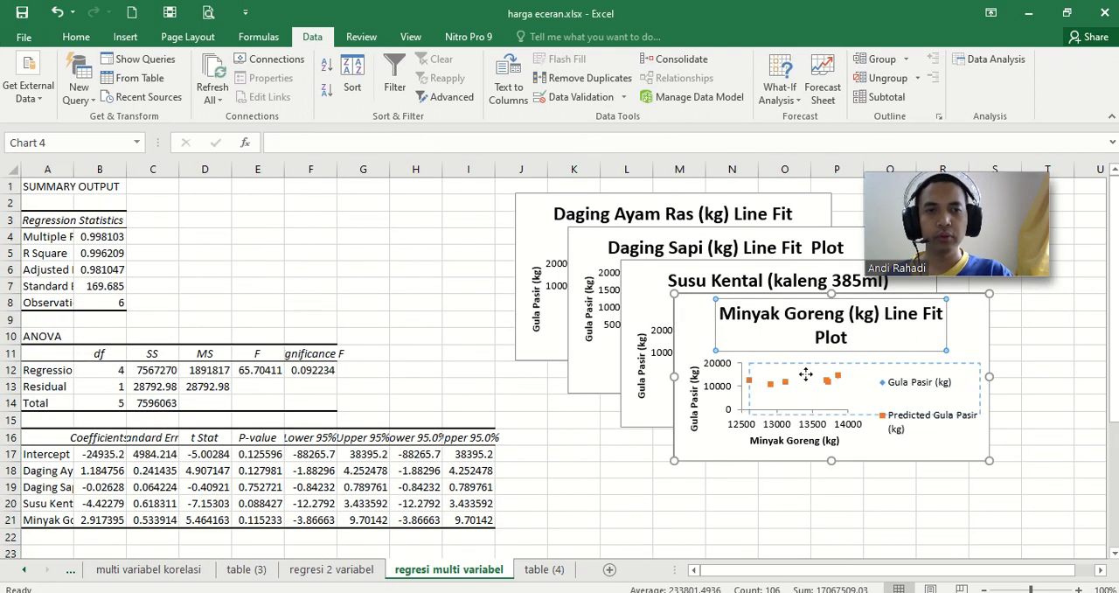
click(772, 318)
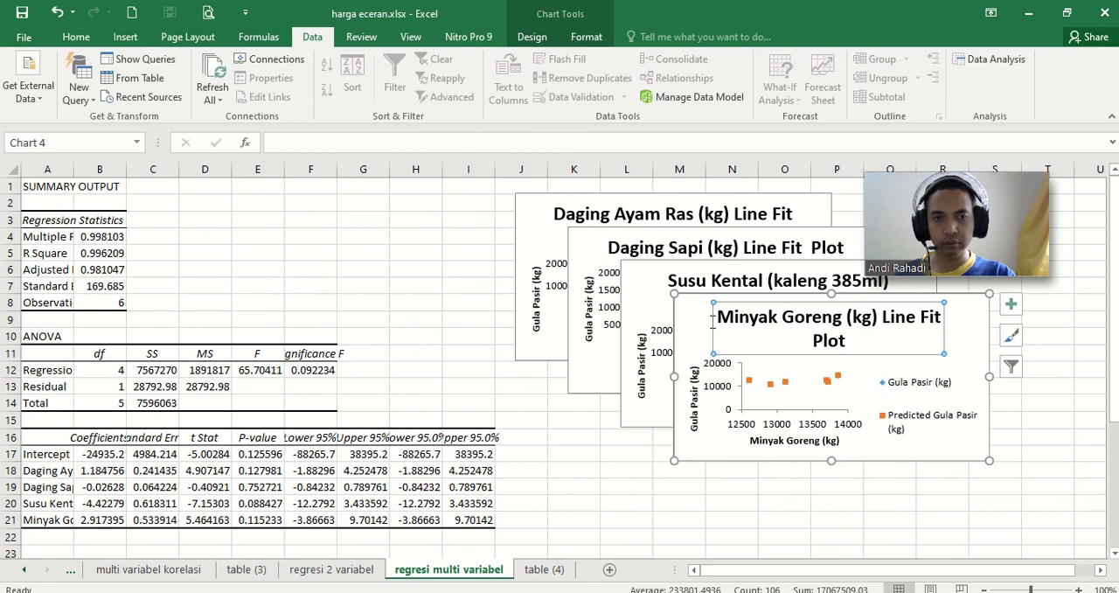
drag(713, 319, 852, 366)
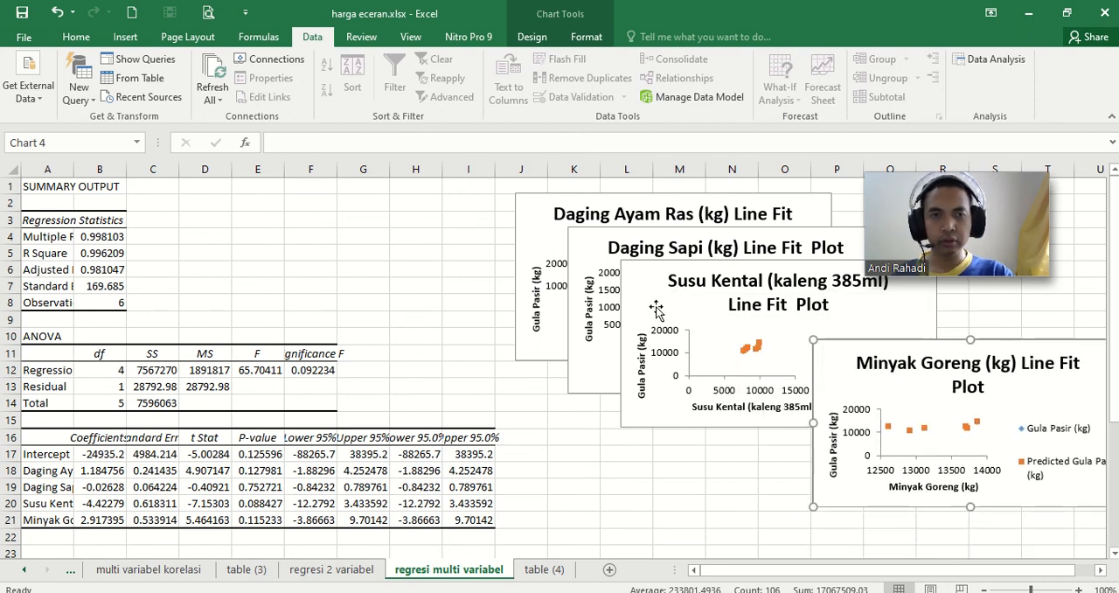
drag(655, 307, 631, 456)
mouse_move(589, 258)
mouse_down()
mouse_move(588, 313)
mouse_move(547, 380)
mouse_up()
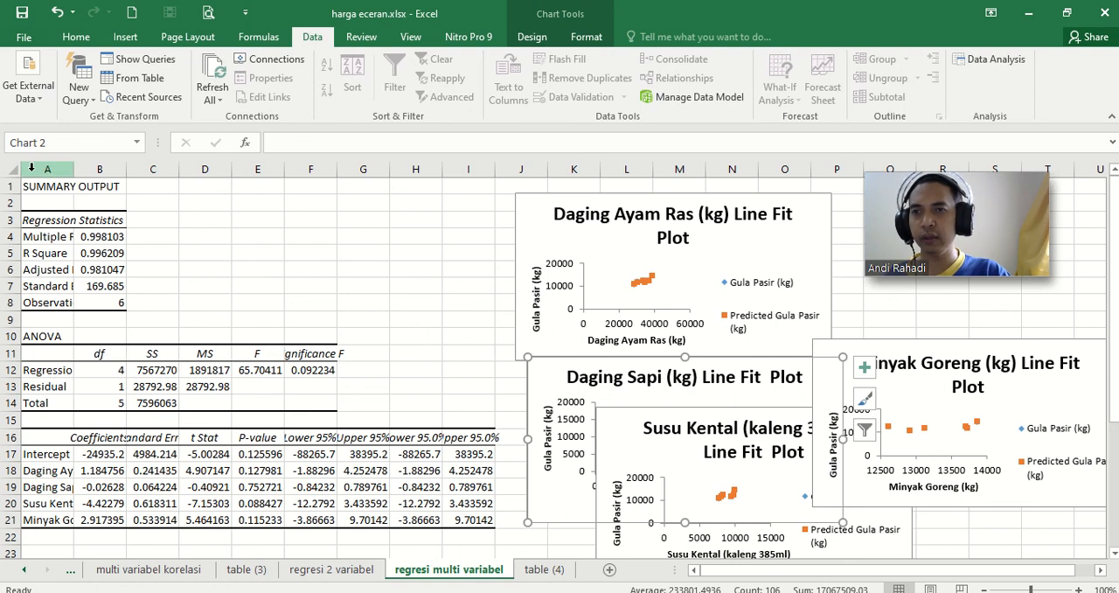
Step: Autofit columns A to I of the multivariable regression output and select the intercept value in the coefficients table
drag(53, 169, 486, 181)
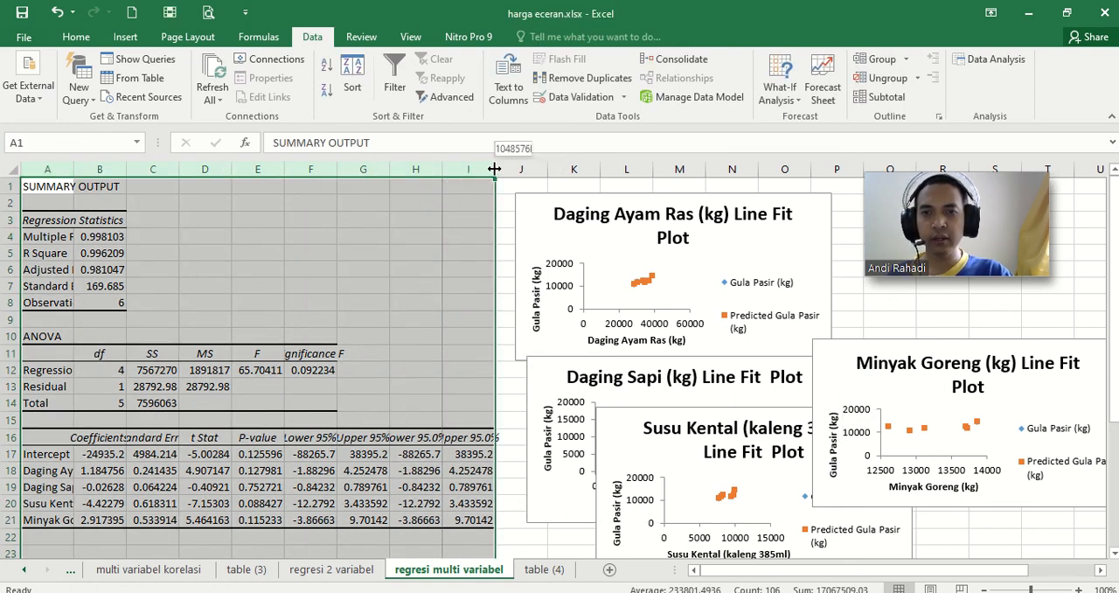
double_click(494, 168)
click(253, 469)
scroll(253, 469, down, 2)
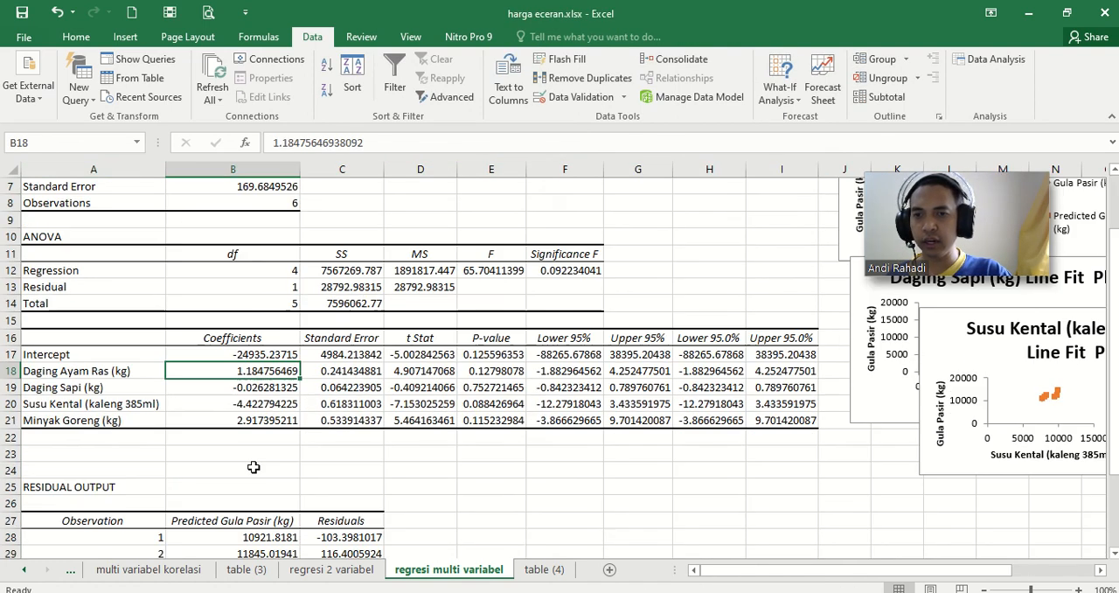
click(229, 356)
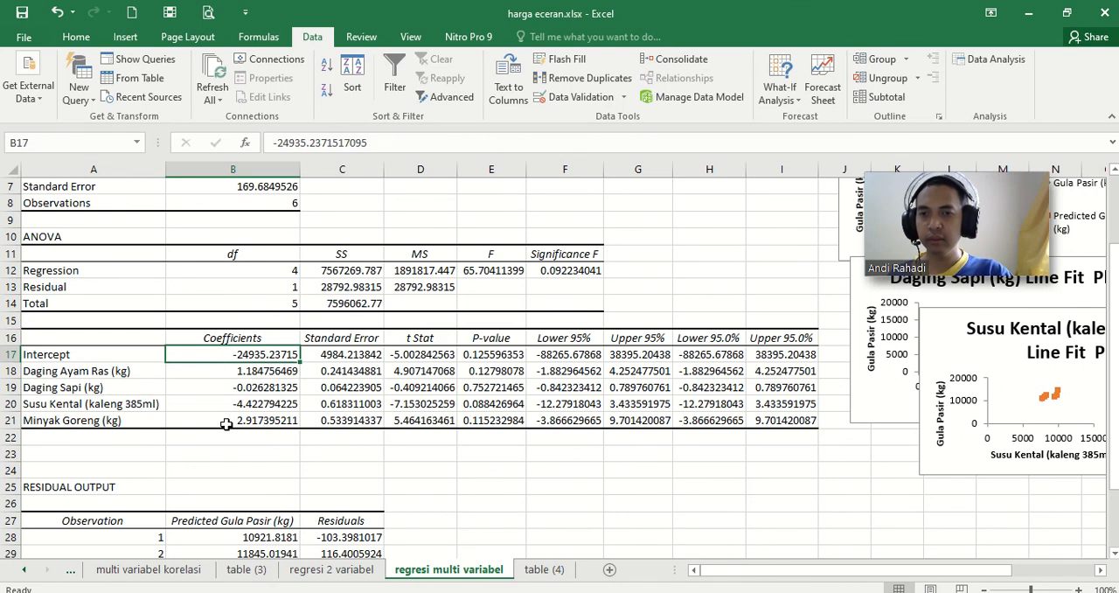
Step: Enter the general equation "y = b1x1 + b2x2 + b3x3 + b4x4 + a" in cell B23 below the coefficients table
click(237, 451)
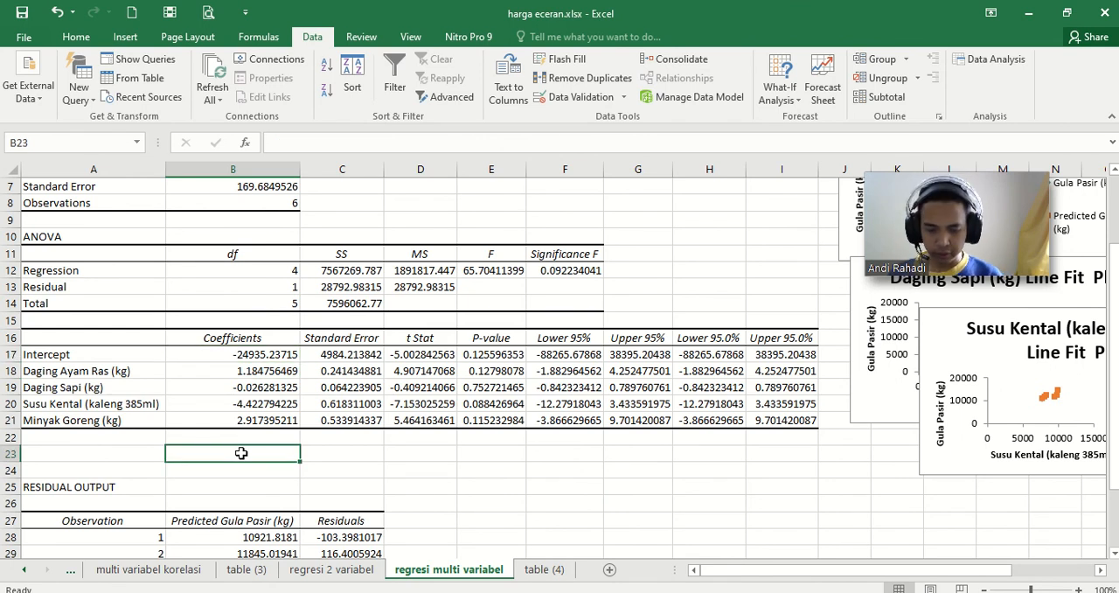
text(y)
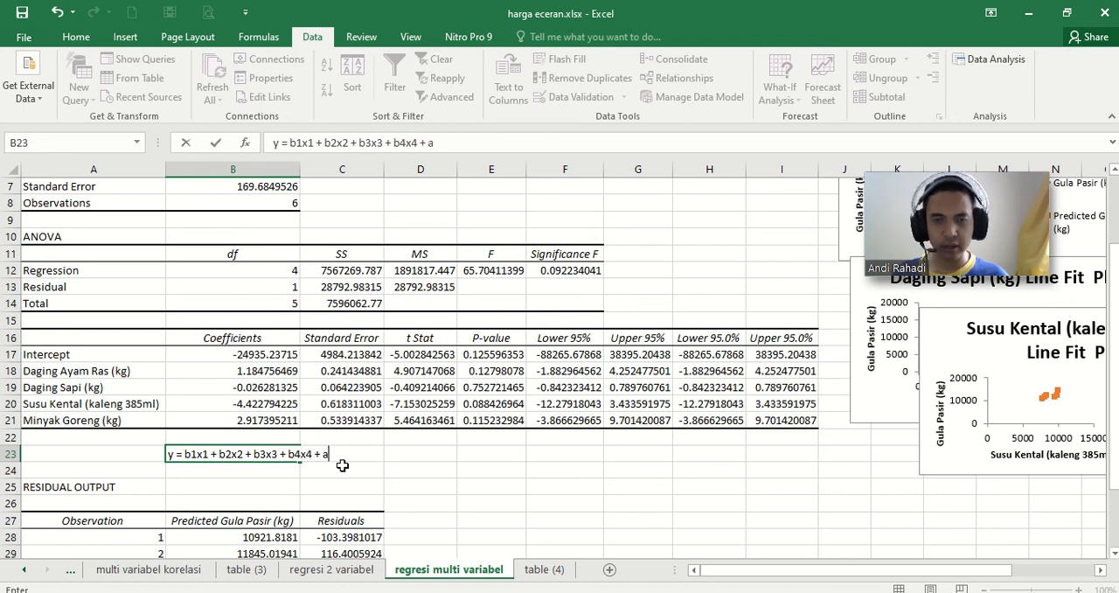
key(Return)
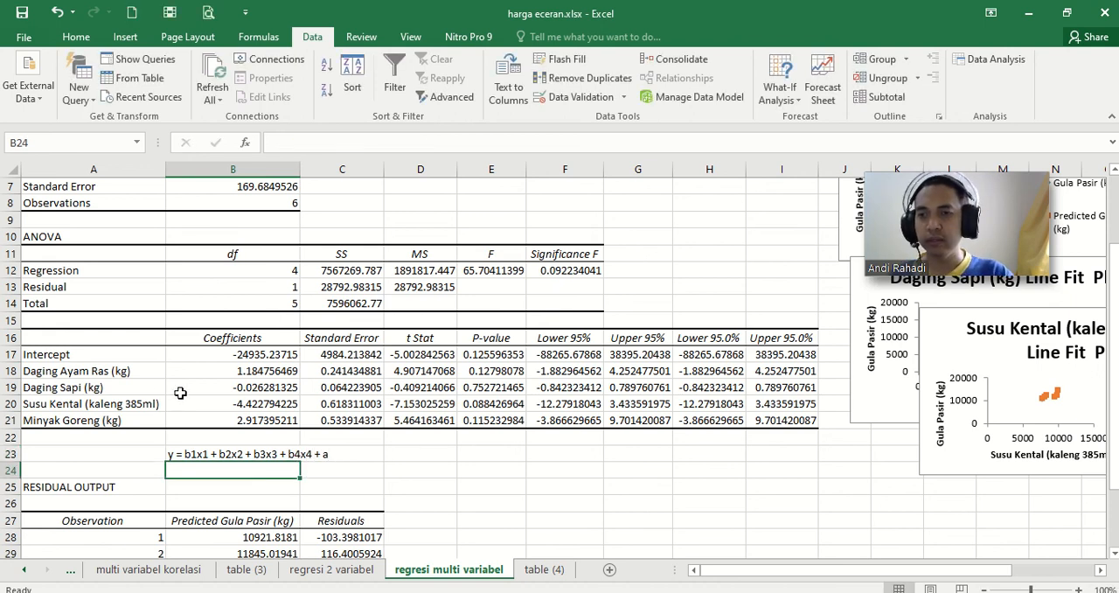
Step: Label cell D23 "b1 =" and link E23 to the Daging Ayam Ras coefficient with the formula =B18
click(219, 371)
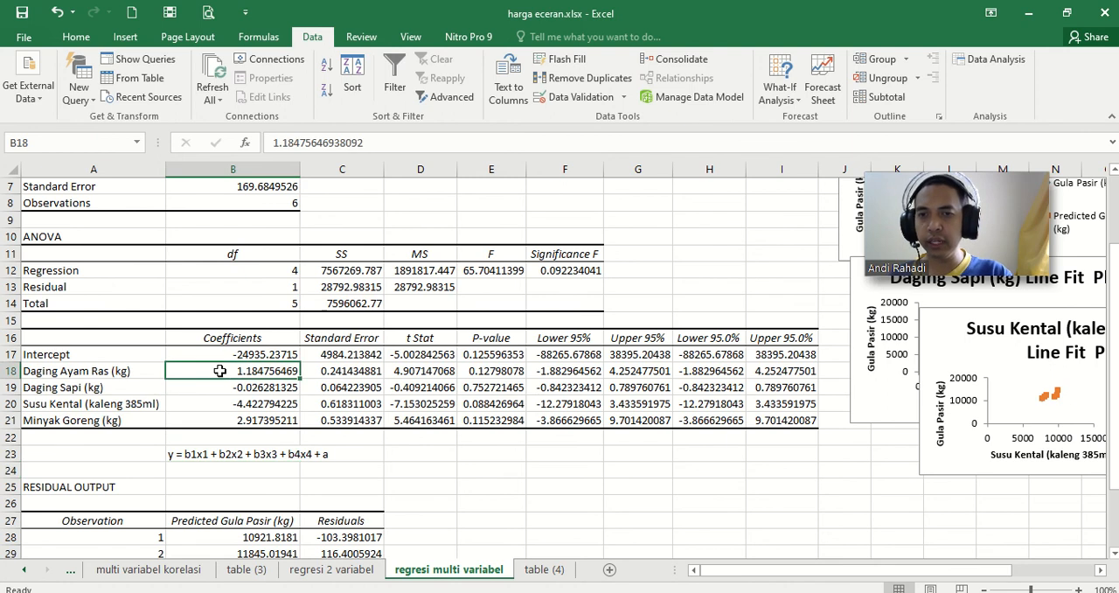
click(414, 455)
text(b1 =)
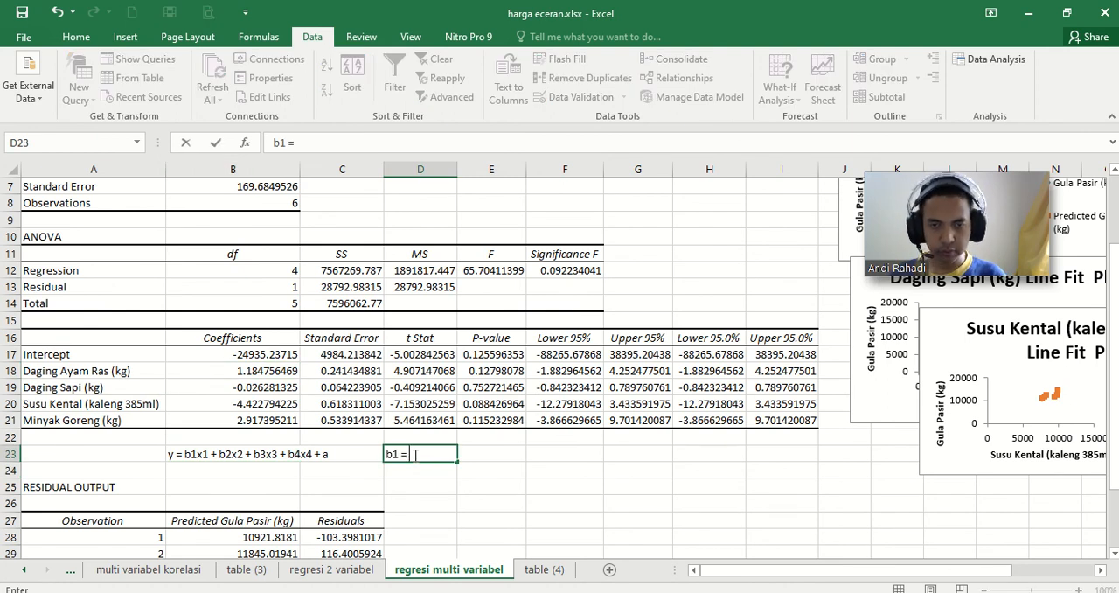
key(Tab)
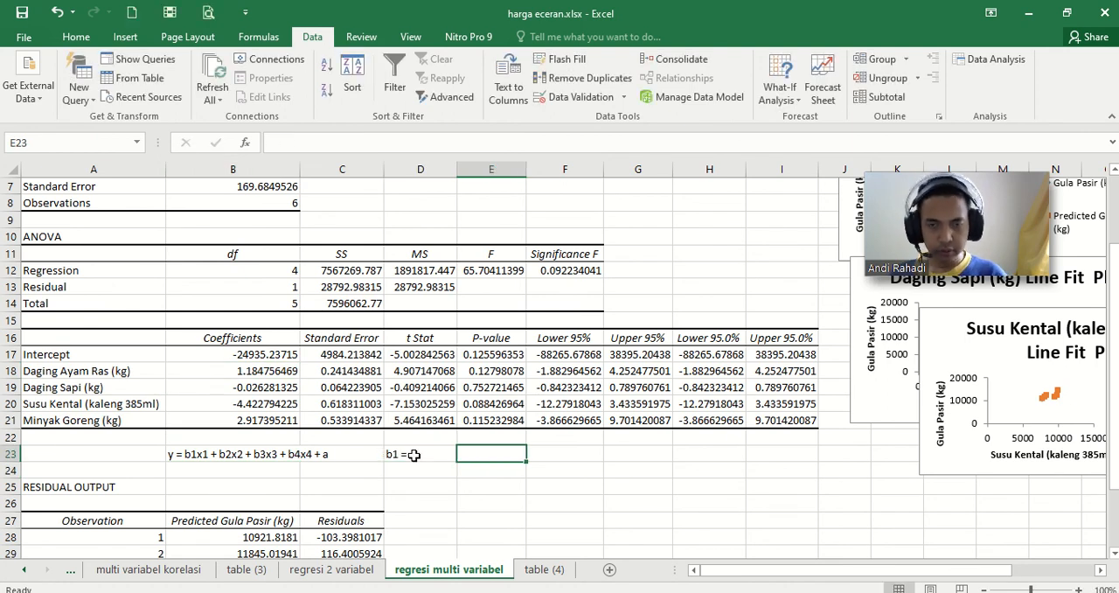
text(=)
click(242, 372)
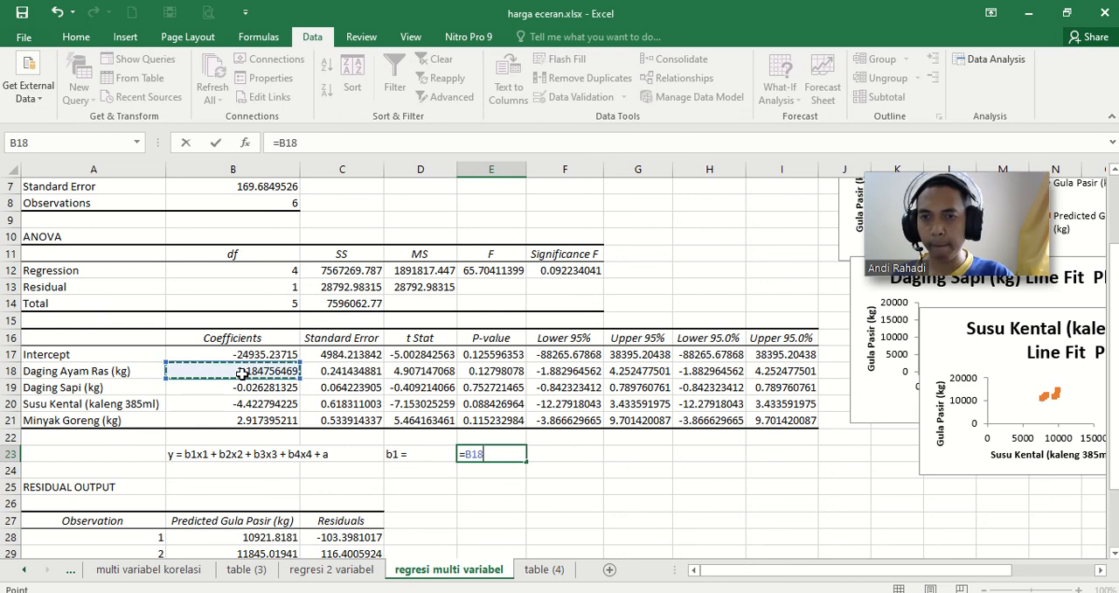
key(Return)
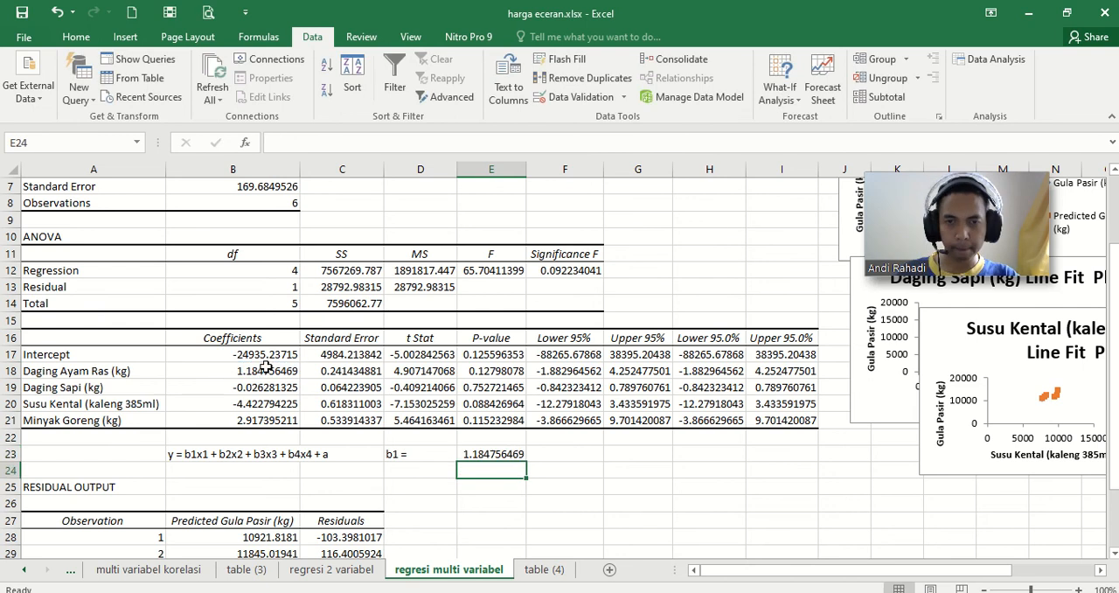
Step: Add the labels "b2 =", "b3 =" and "b4 =" in cells D24 to D26
click(410, 468)
text(b2 =)
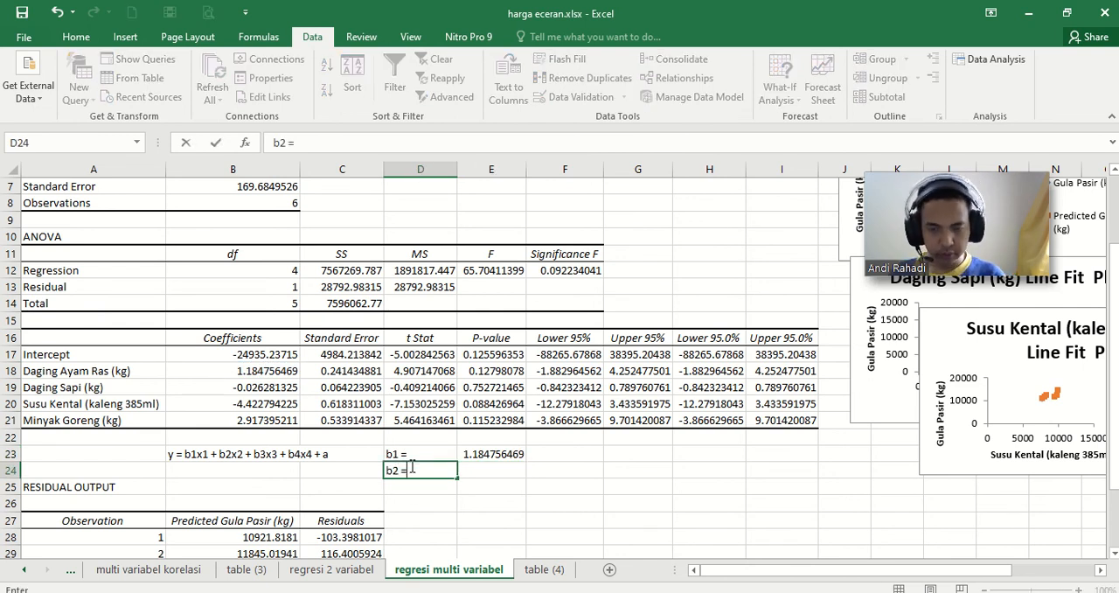
key(Return)
text(b3)
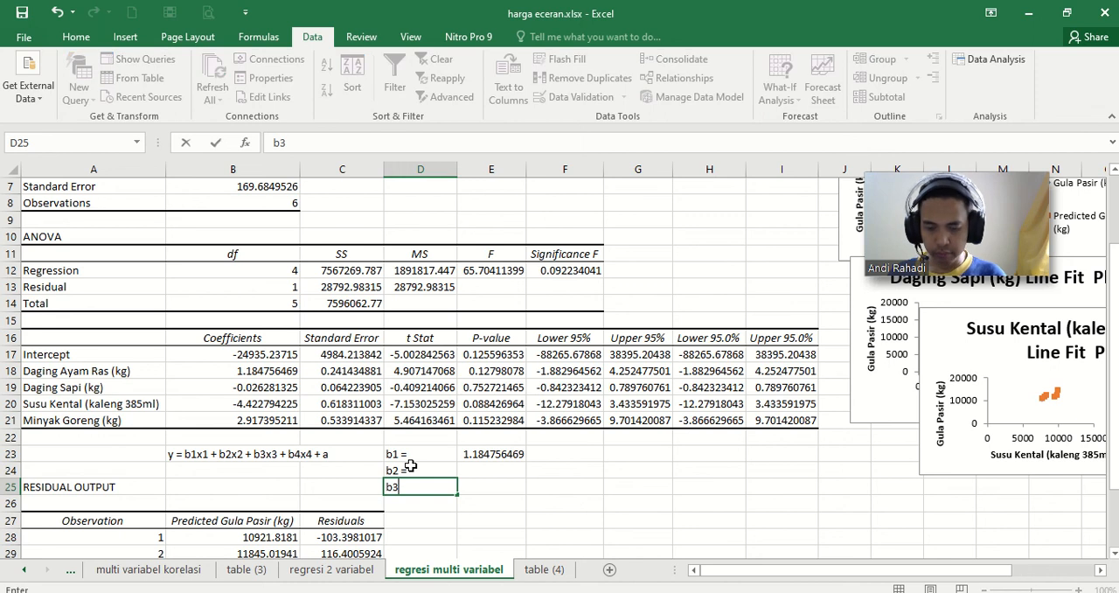
key(Return)
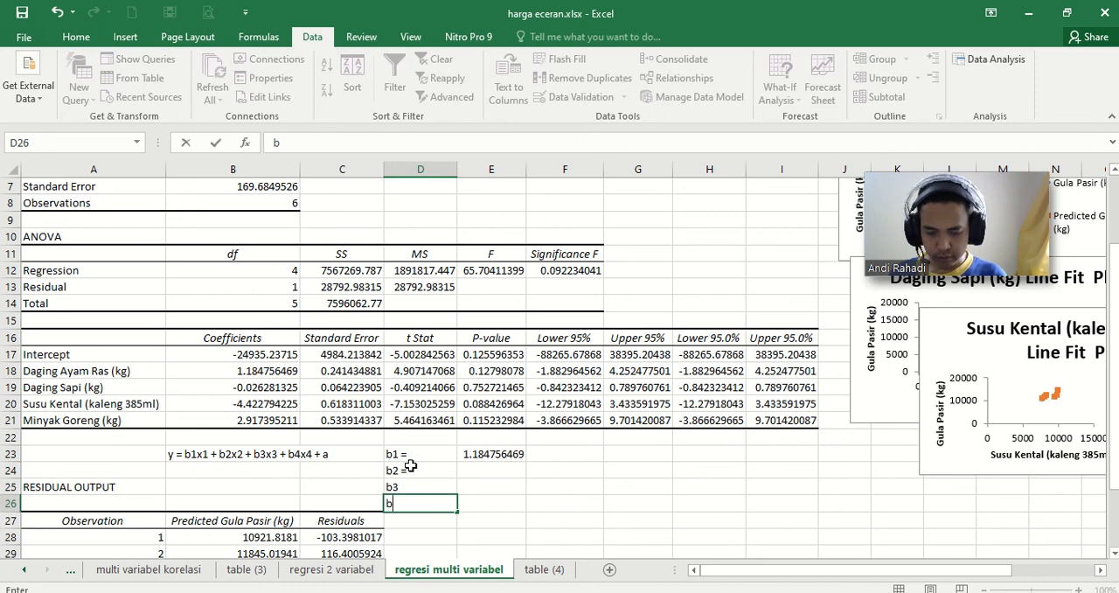
key(Up)
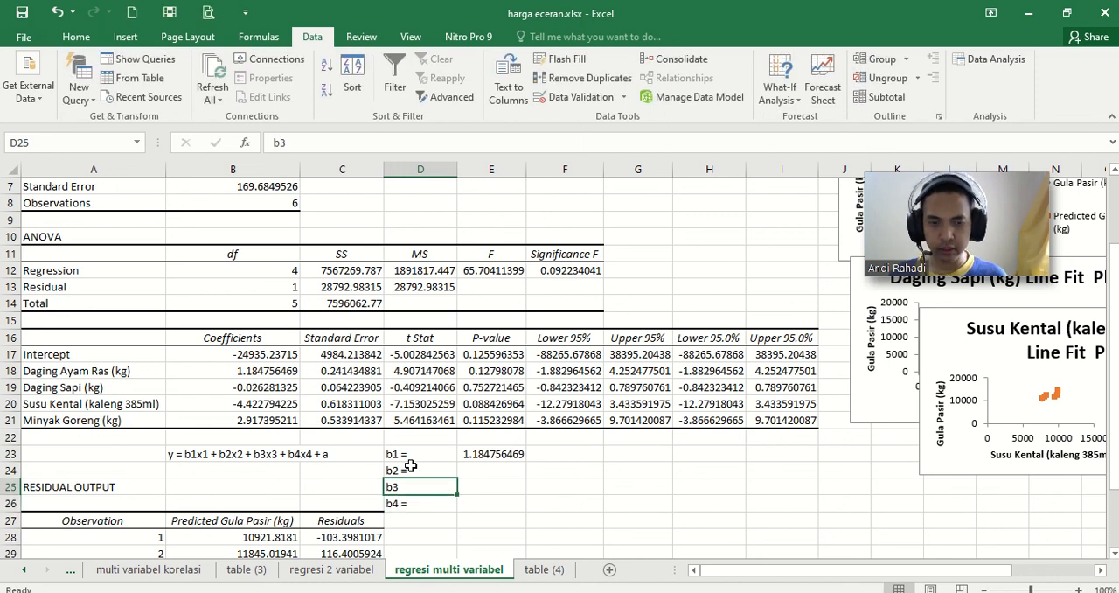
click(324, 141)
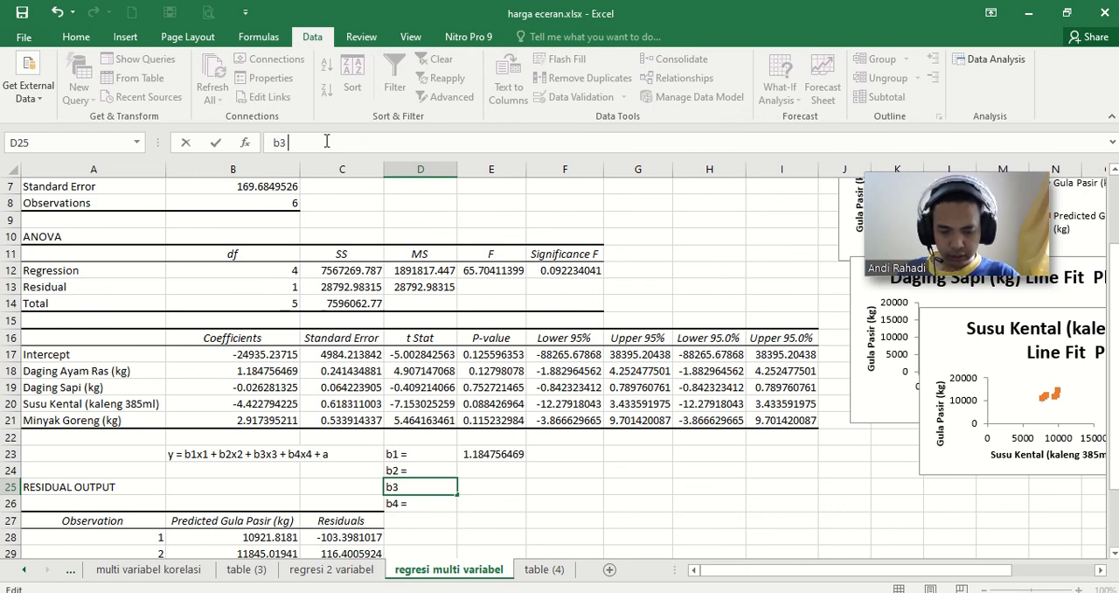
key(Return)
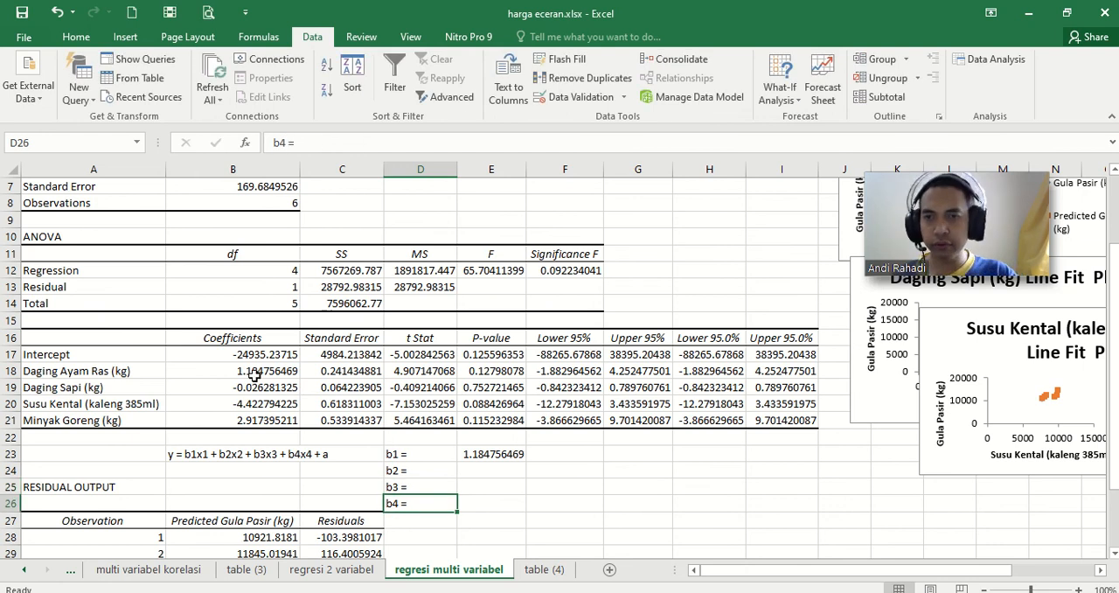
Step: Copy the four variable coefficients from B18:B21 into E23:E26 beside the b1 to b4 labels
drag(255, 374, 297, 421)
key(ctrl+c)
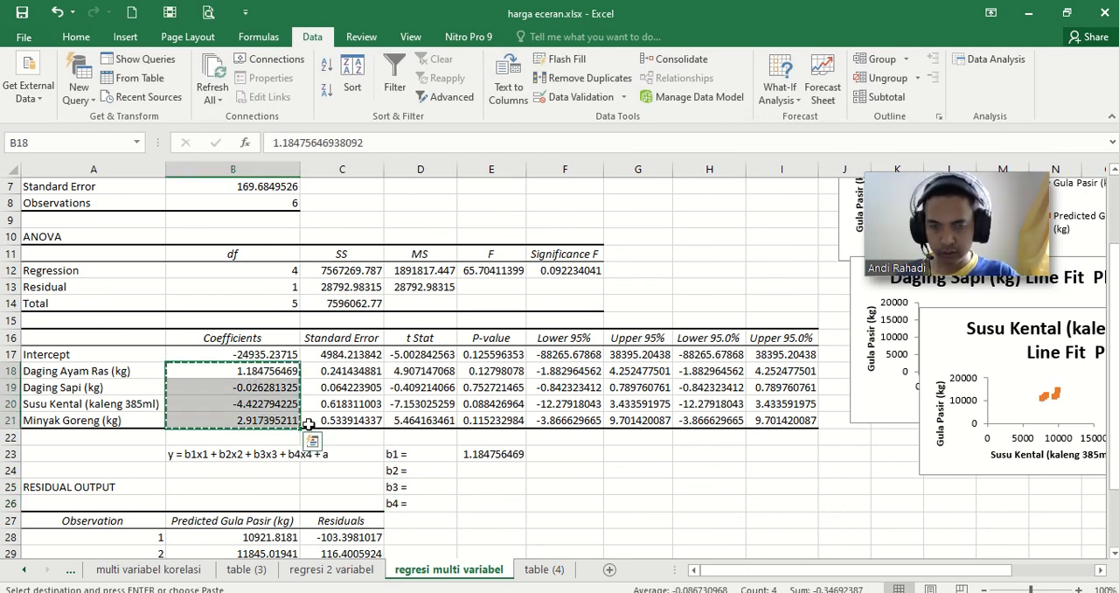
click(496, 453)
key(ctrl+v)
click(568, 482)
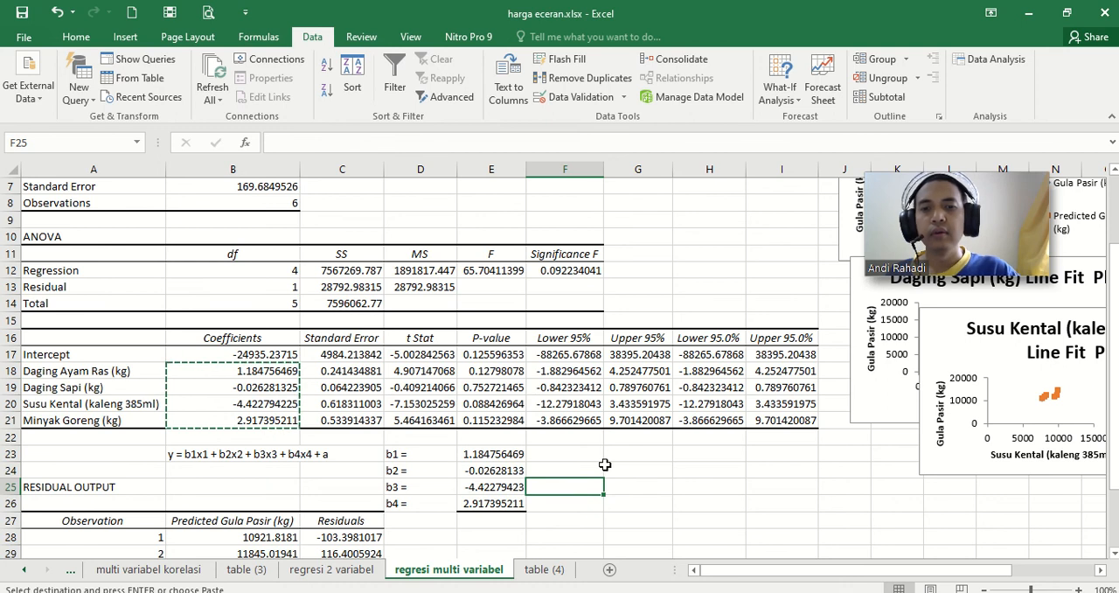
Step: Label cell D27 "a =" and link E27 to the Intercept coefficient in B17
click(423, 523)
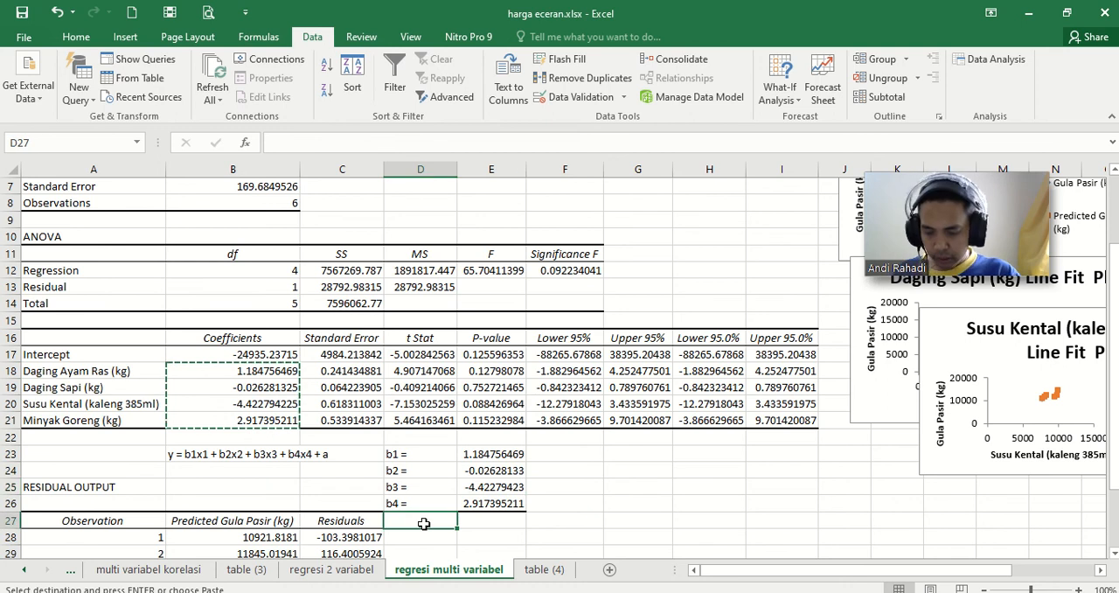
text(a =)
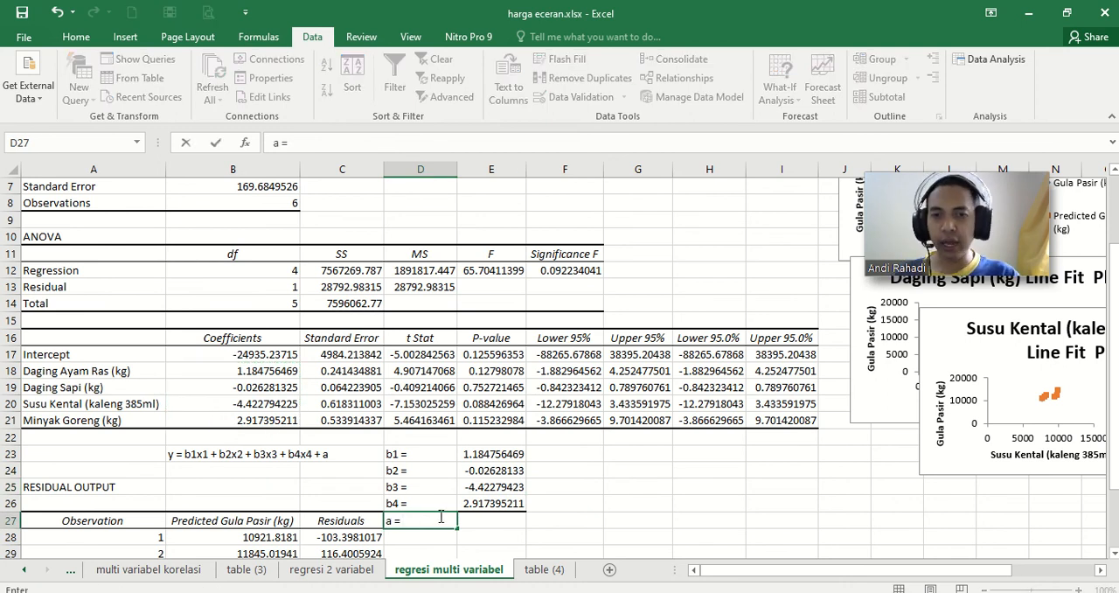
click(484, 524)
text(=)
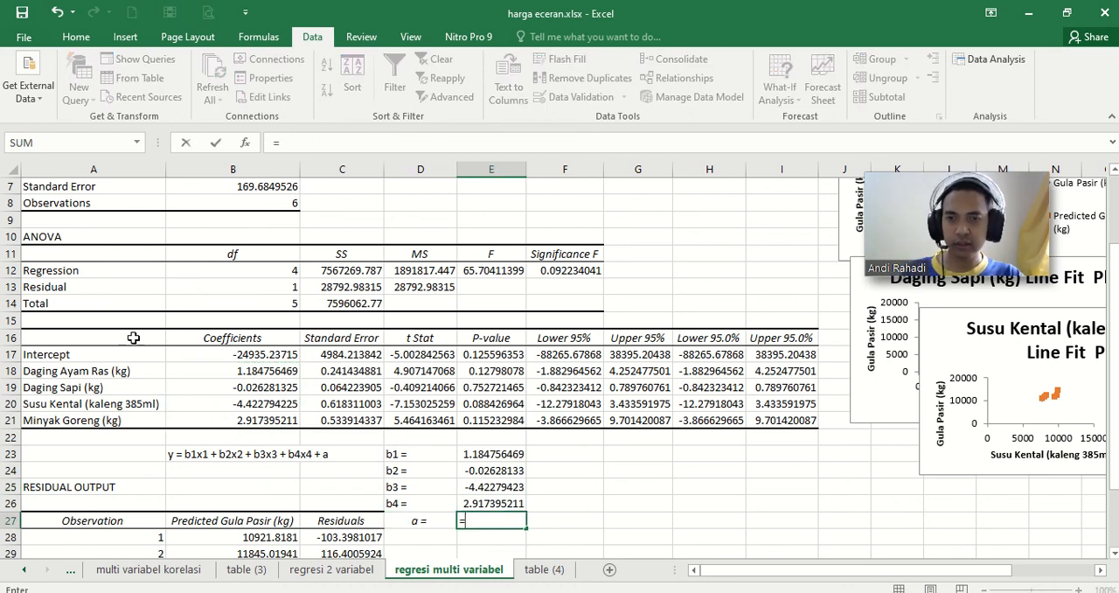
click(211, 356)
key(Return)
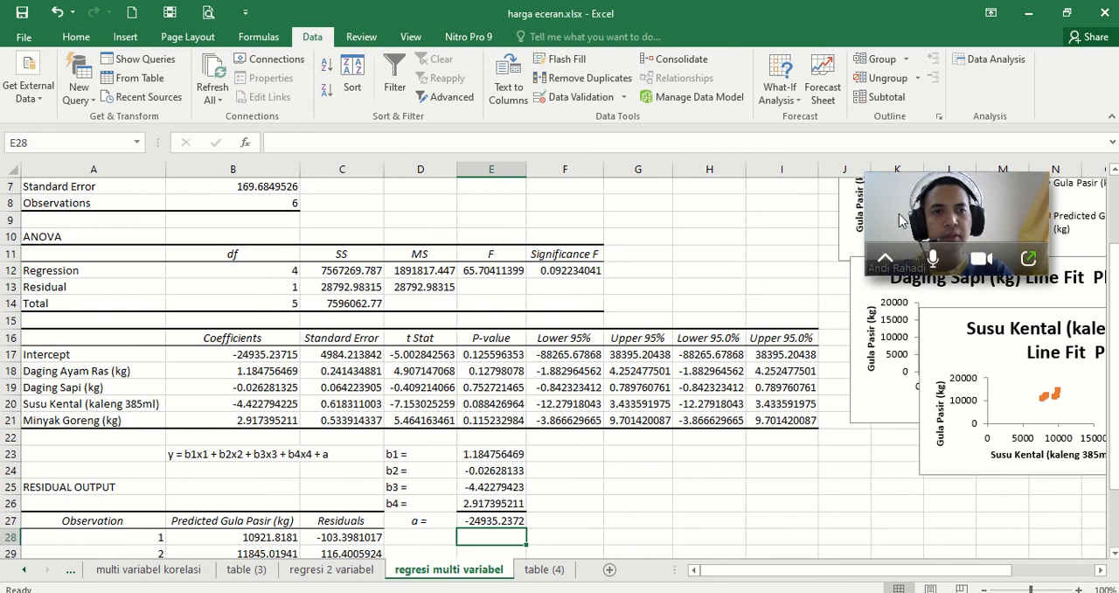
drag(895, 207, 682, 220)
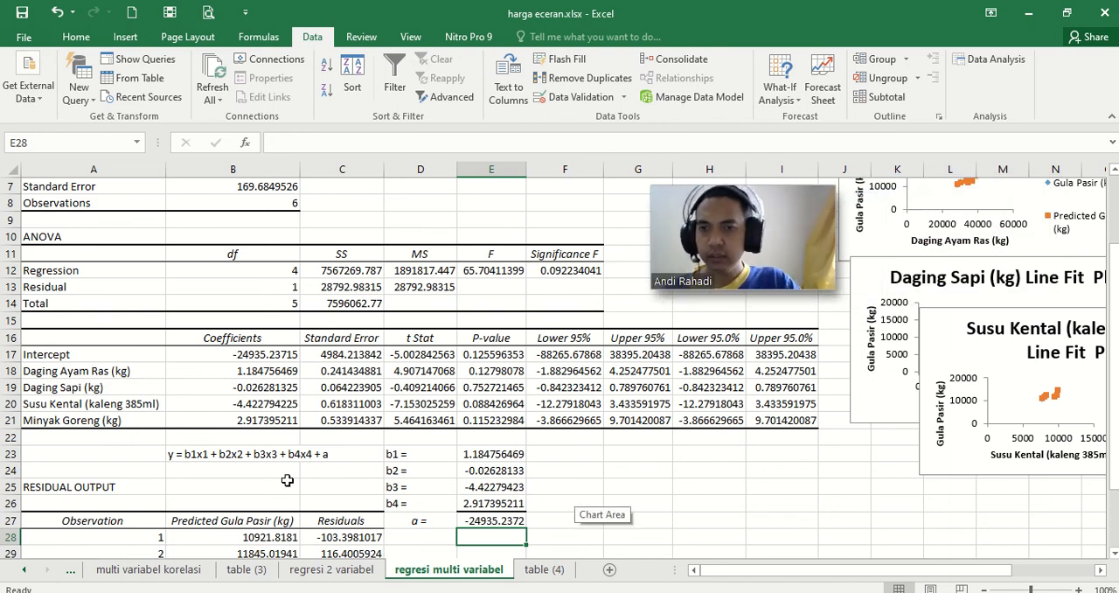
click(171, 454)
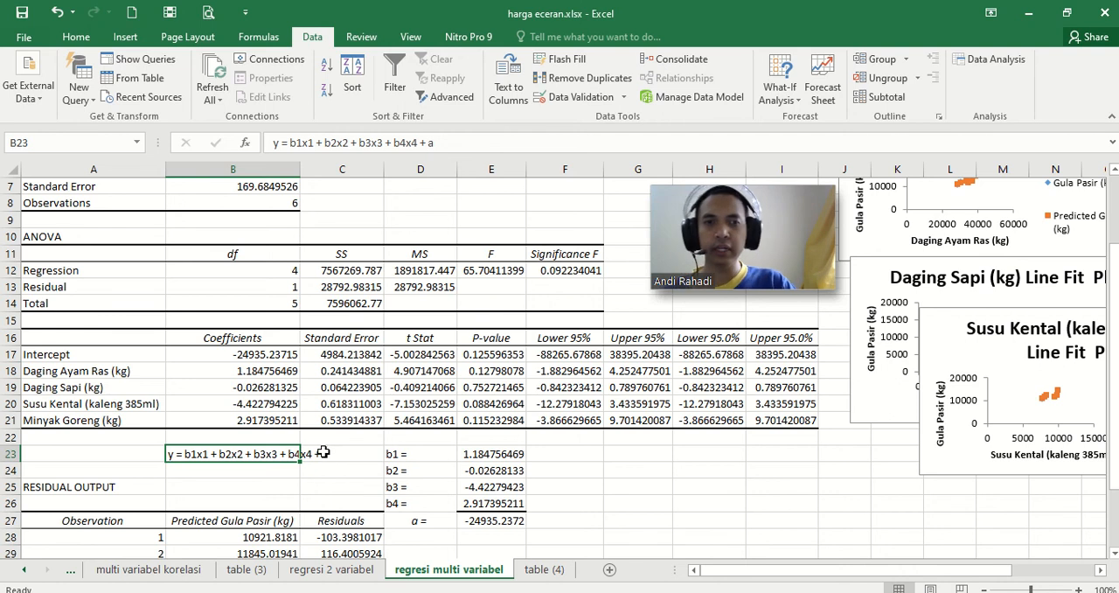
scroll(315, 459, up, 1)
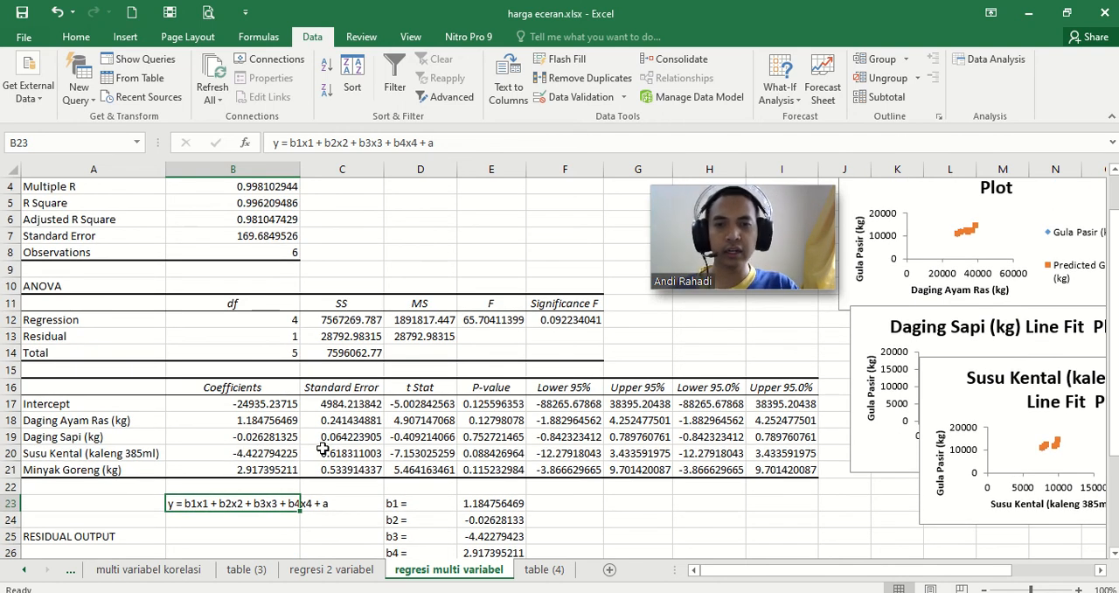
scroll(323, 449, down, 1)
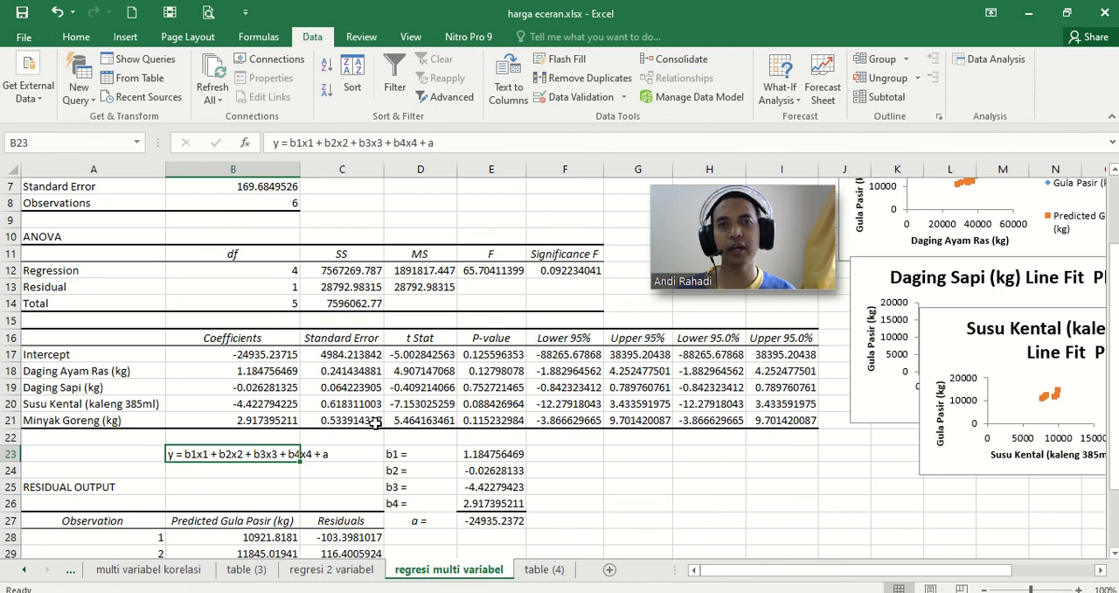
Step: Switch to the PowerPoint presentation "Ms excel Korelasi dan Regresi" and show its title slide
click(463, 591)
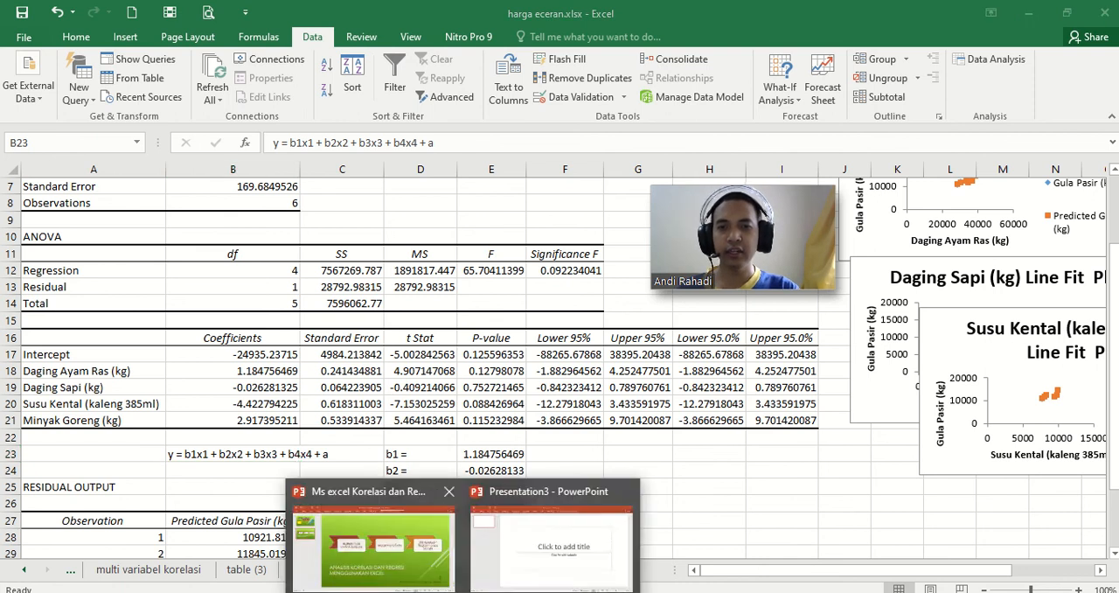
click(373, 547)
click(88, 103)
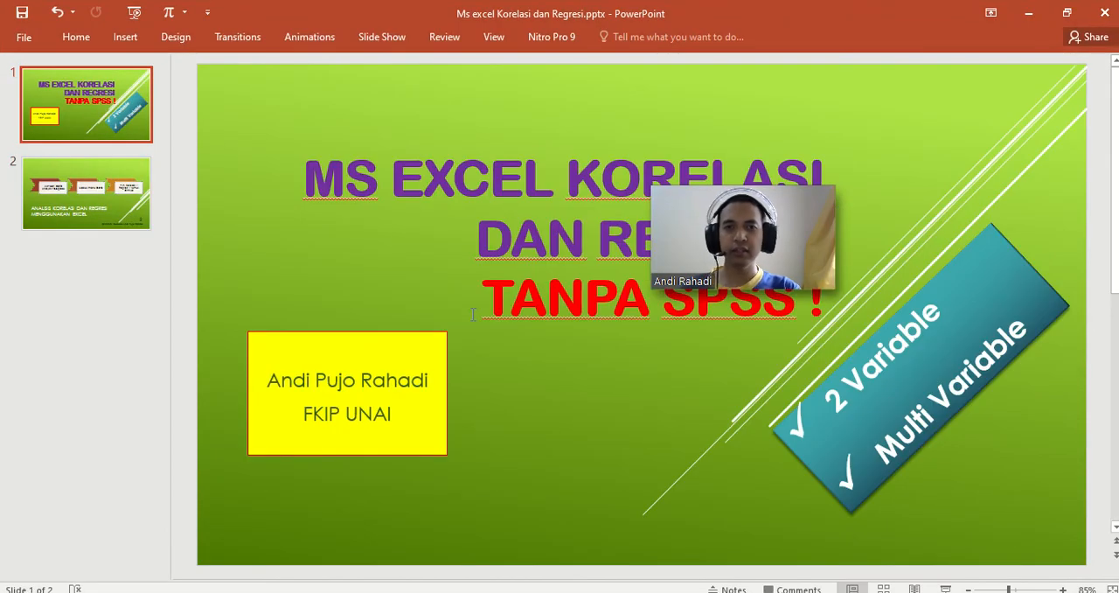